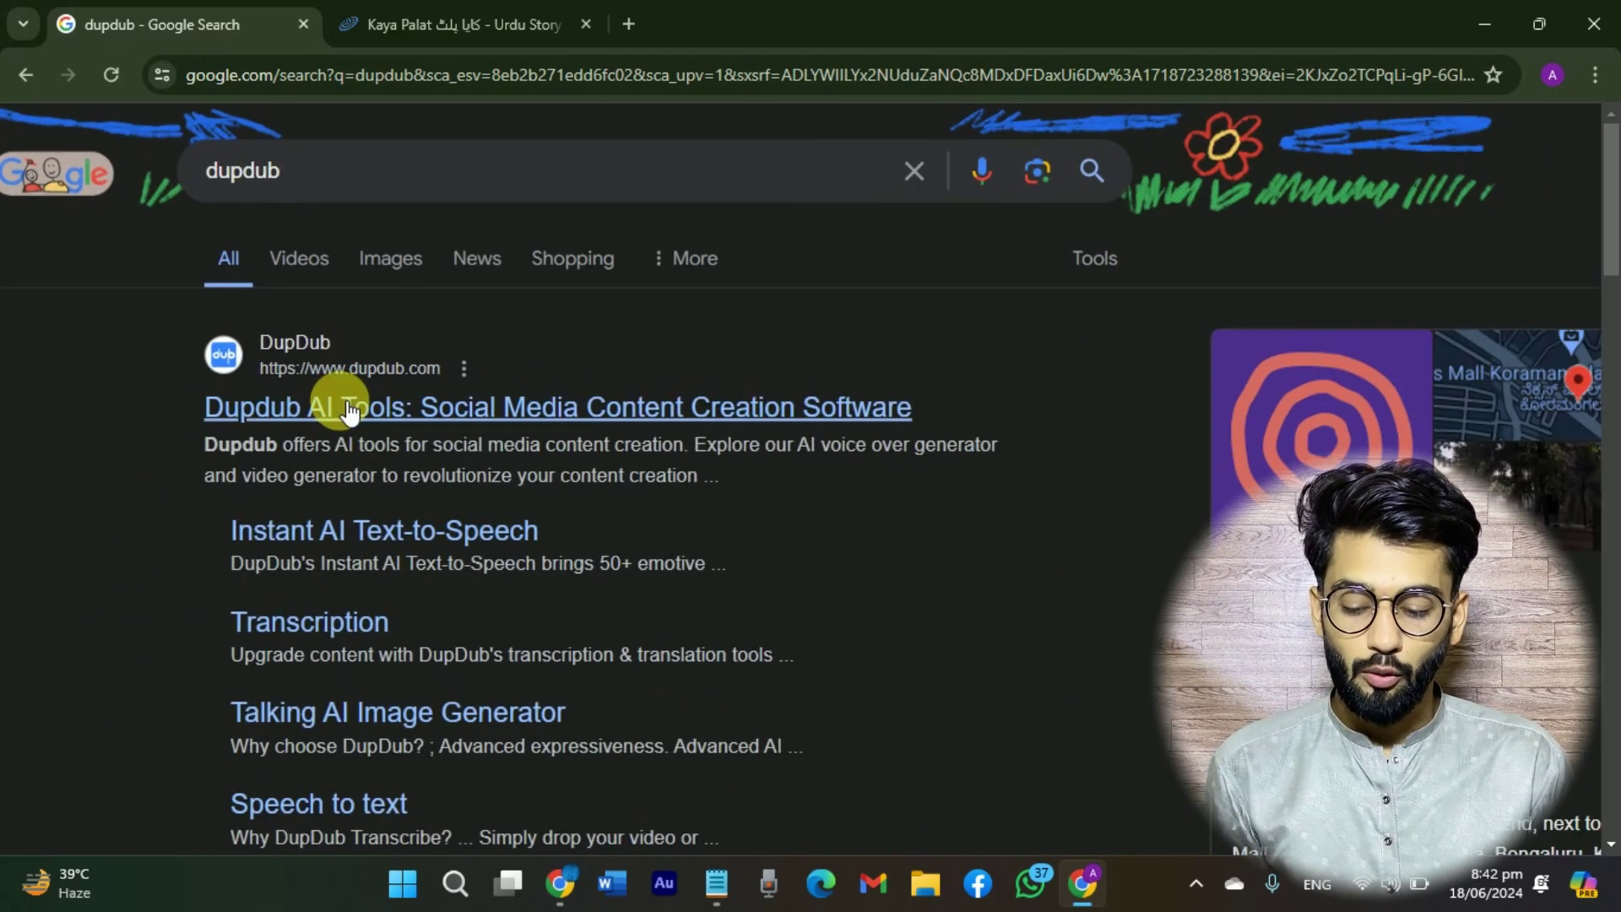
# - Open the DupDub website from the search results and sign up with the existing Google account
pyautogui.click(349, 408)
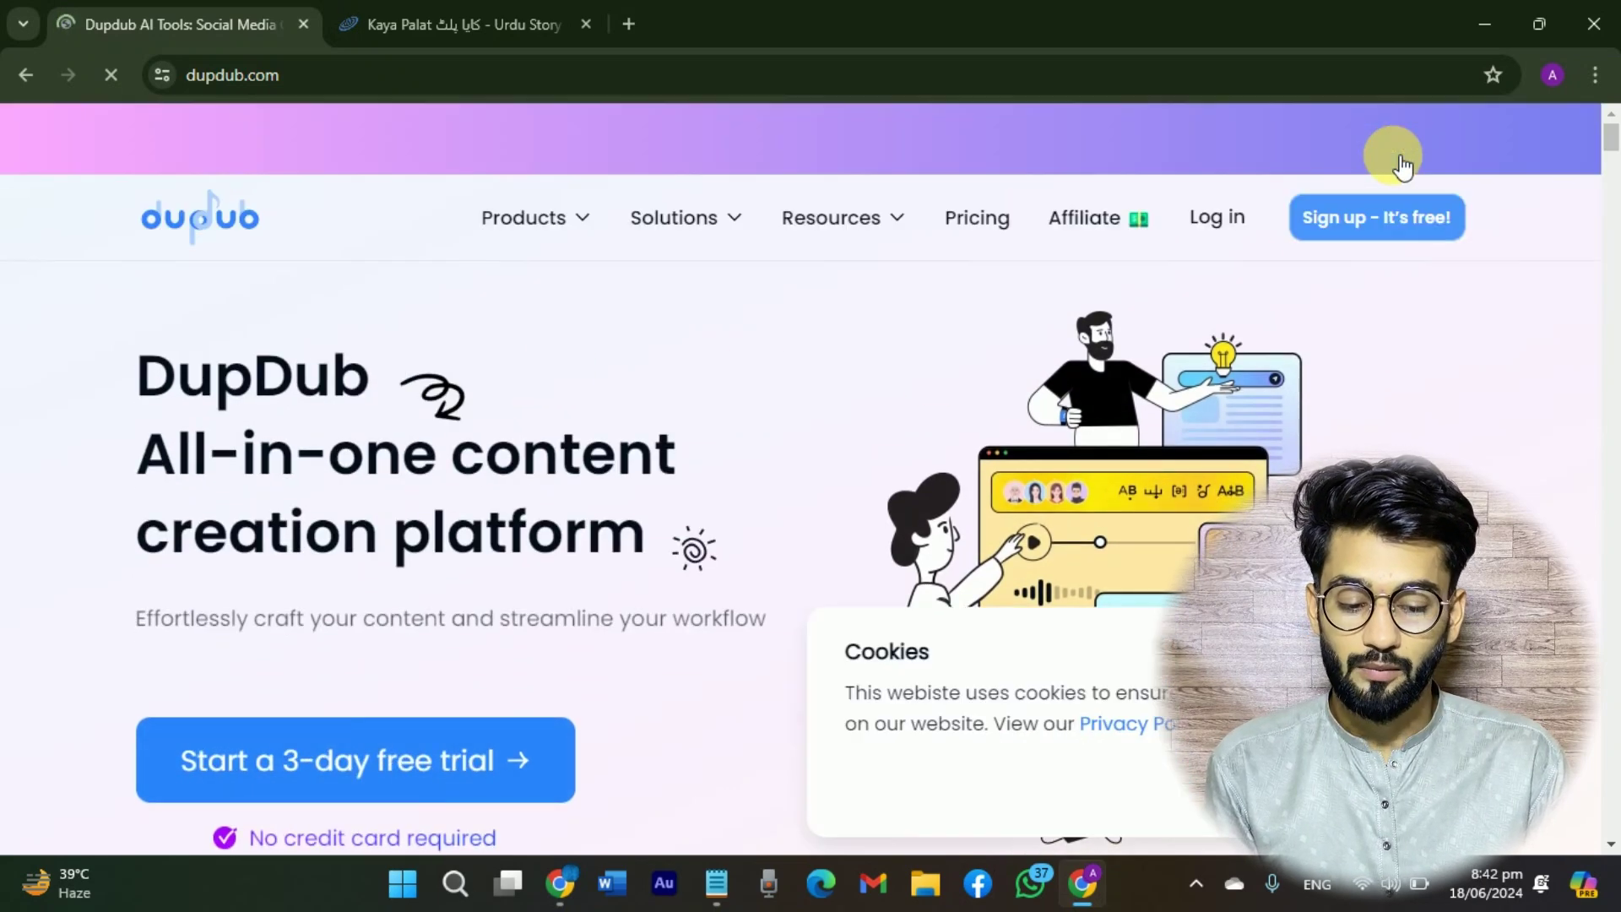
pyautogui.click(1350, 217)
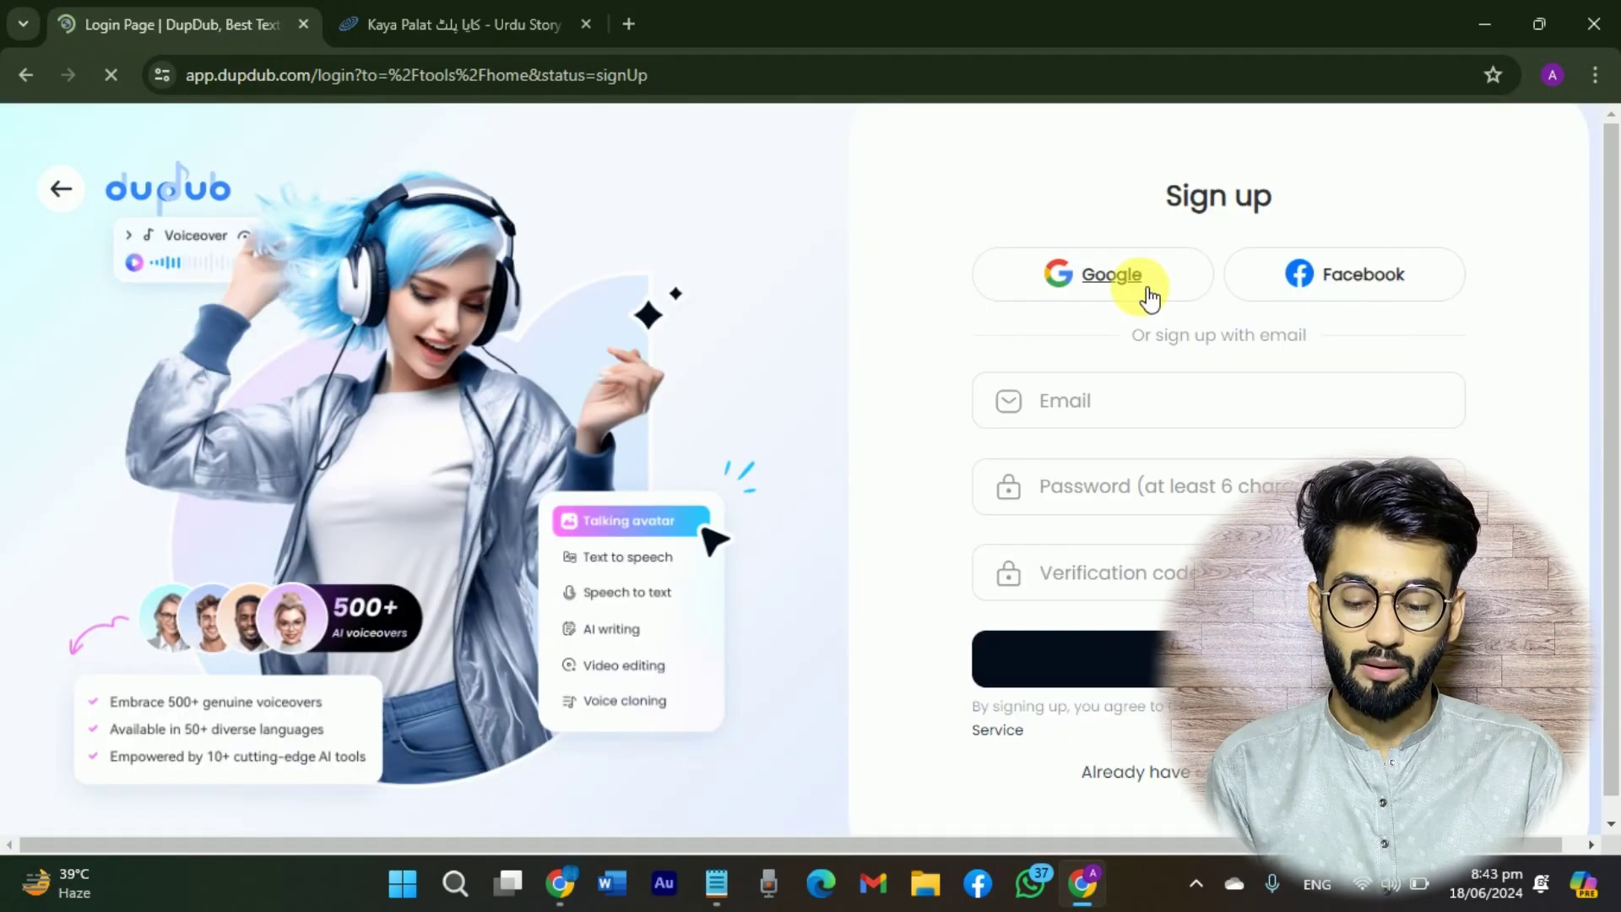
pyautogui.click(1150, 298)
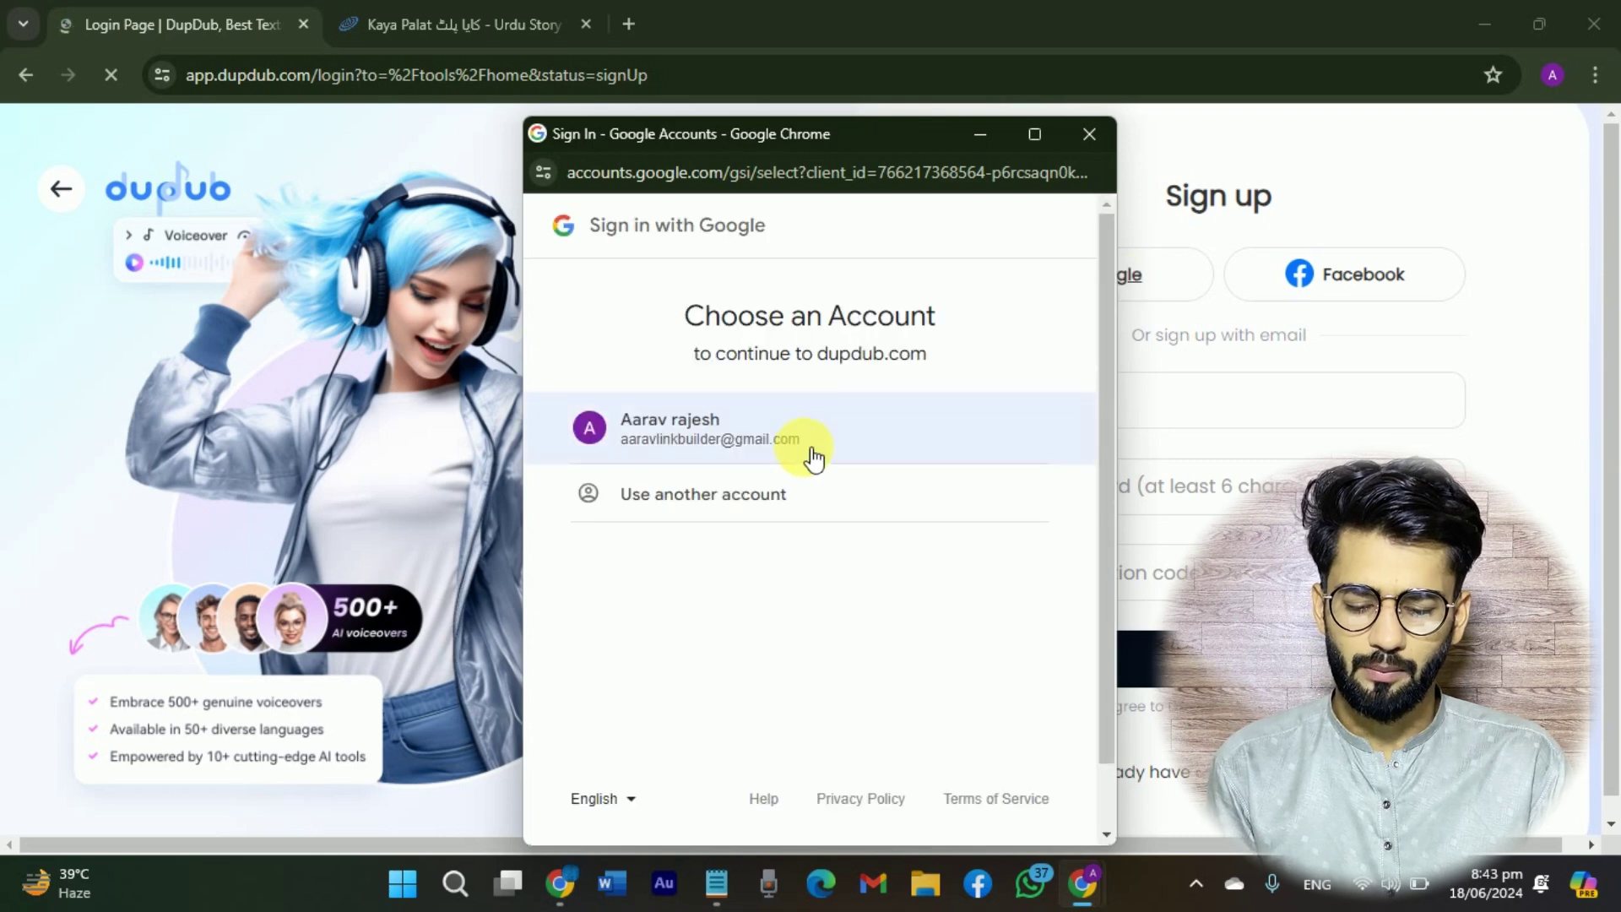
pyautogui.click(809, 431)
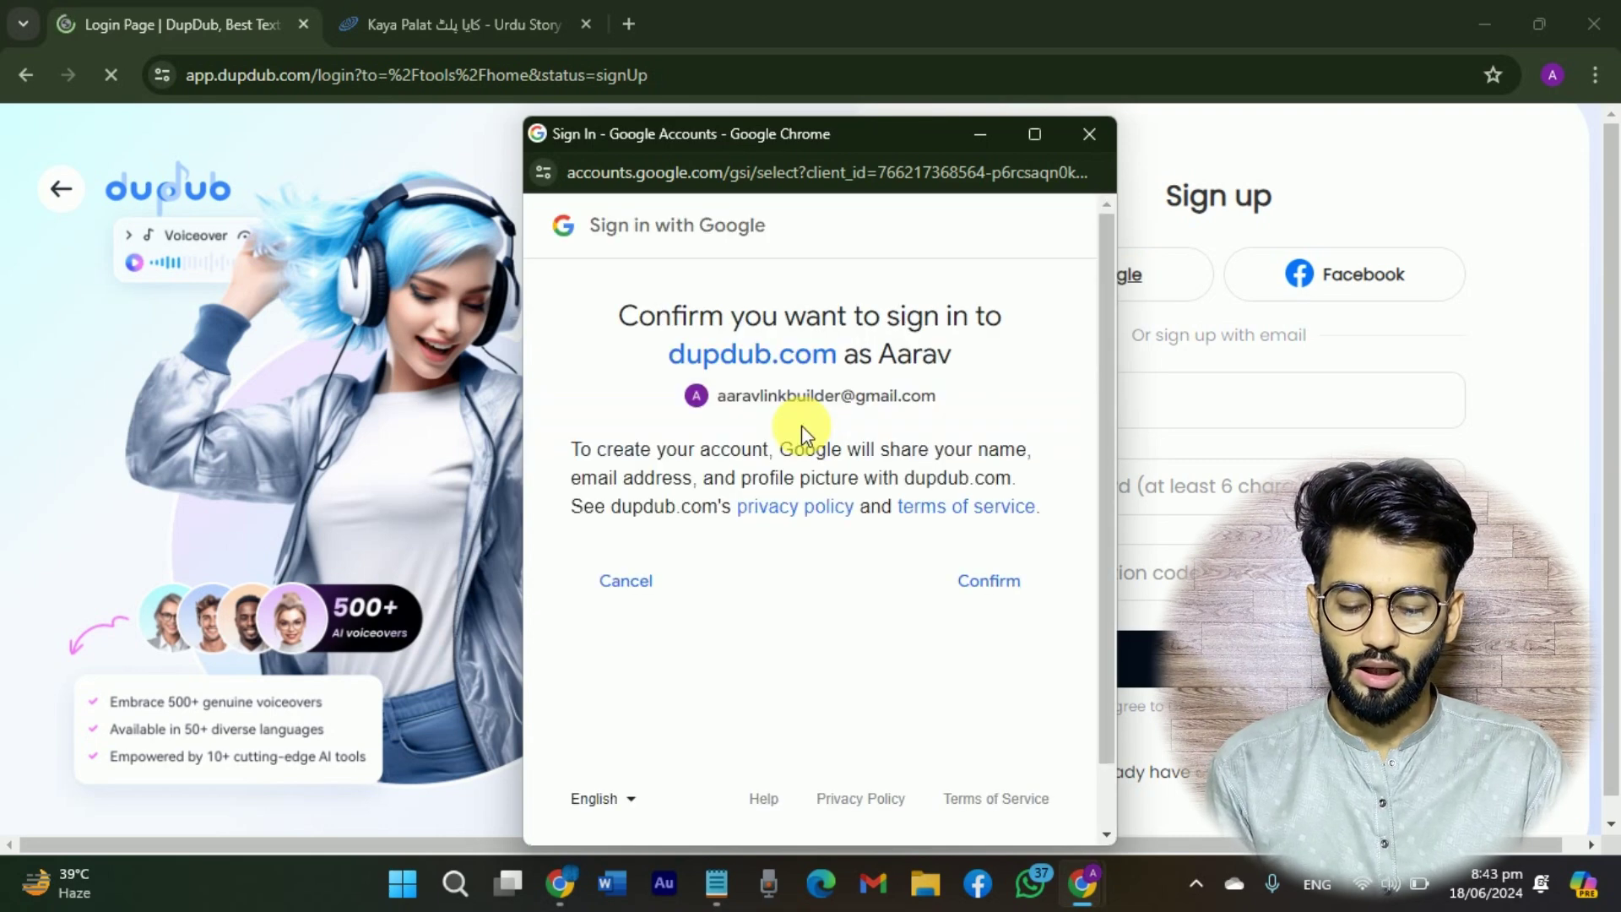
pyautogui.click(1010, 579)
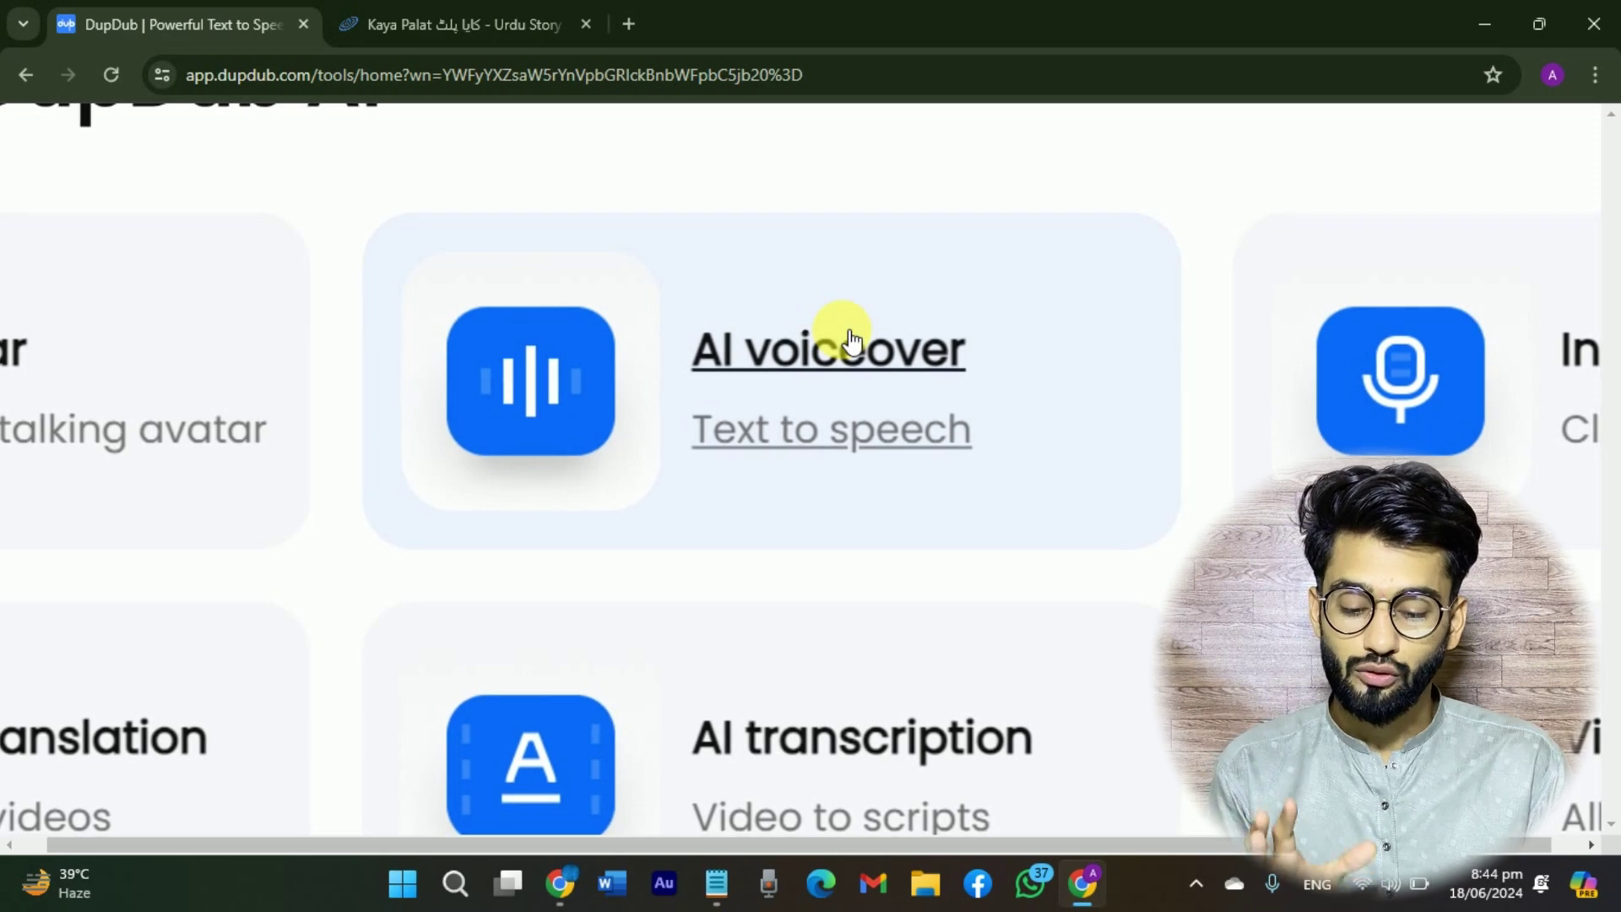
# - Open the AI voiceover text-to-speech tool and bring up its library of more voiceovers
pyautogui.scroll(-3, 848, 338)
pyautogui.scroll(-3, 848, 338)
pyautogui.click(843, 334)
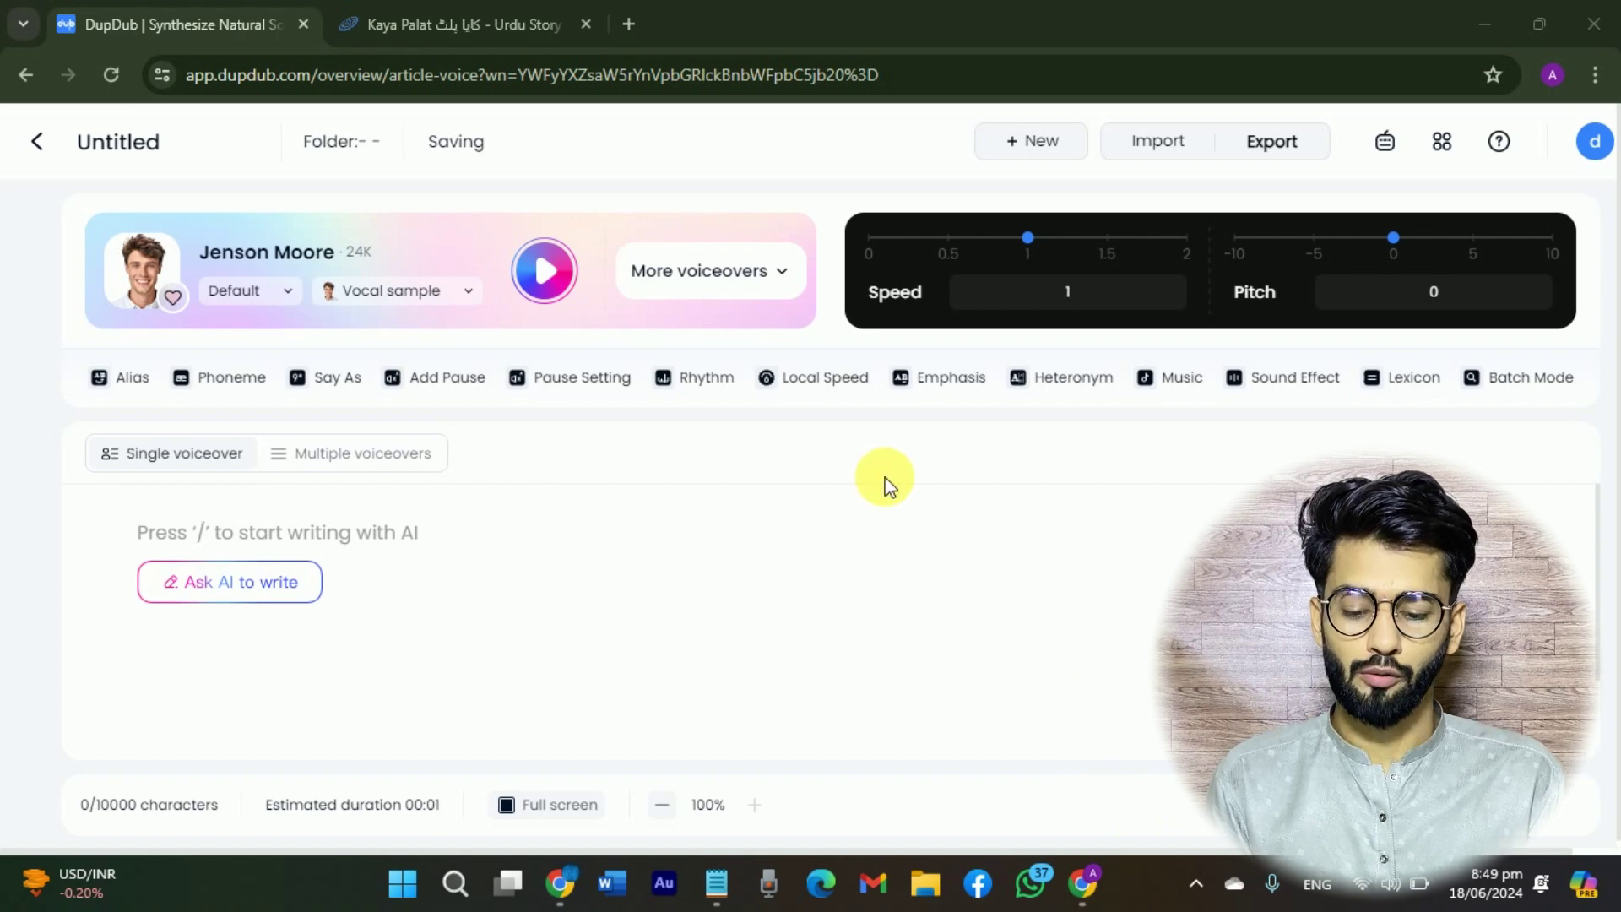
pyautogui.click(794, 287)
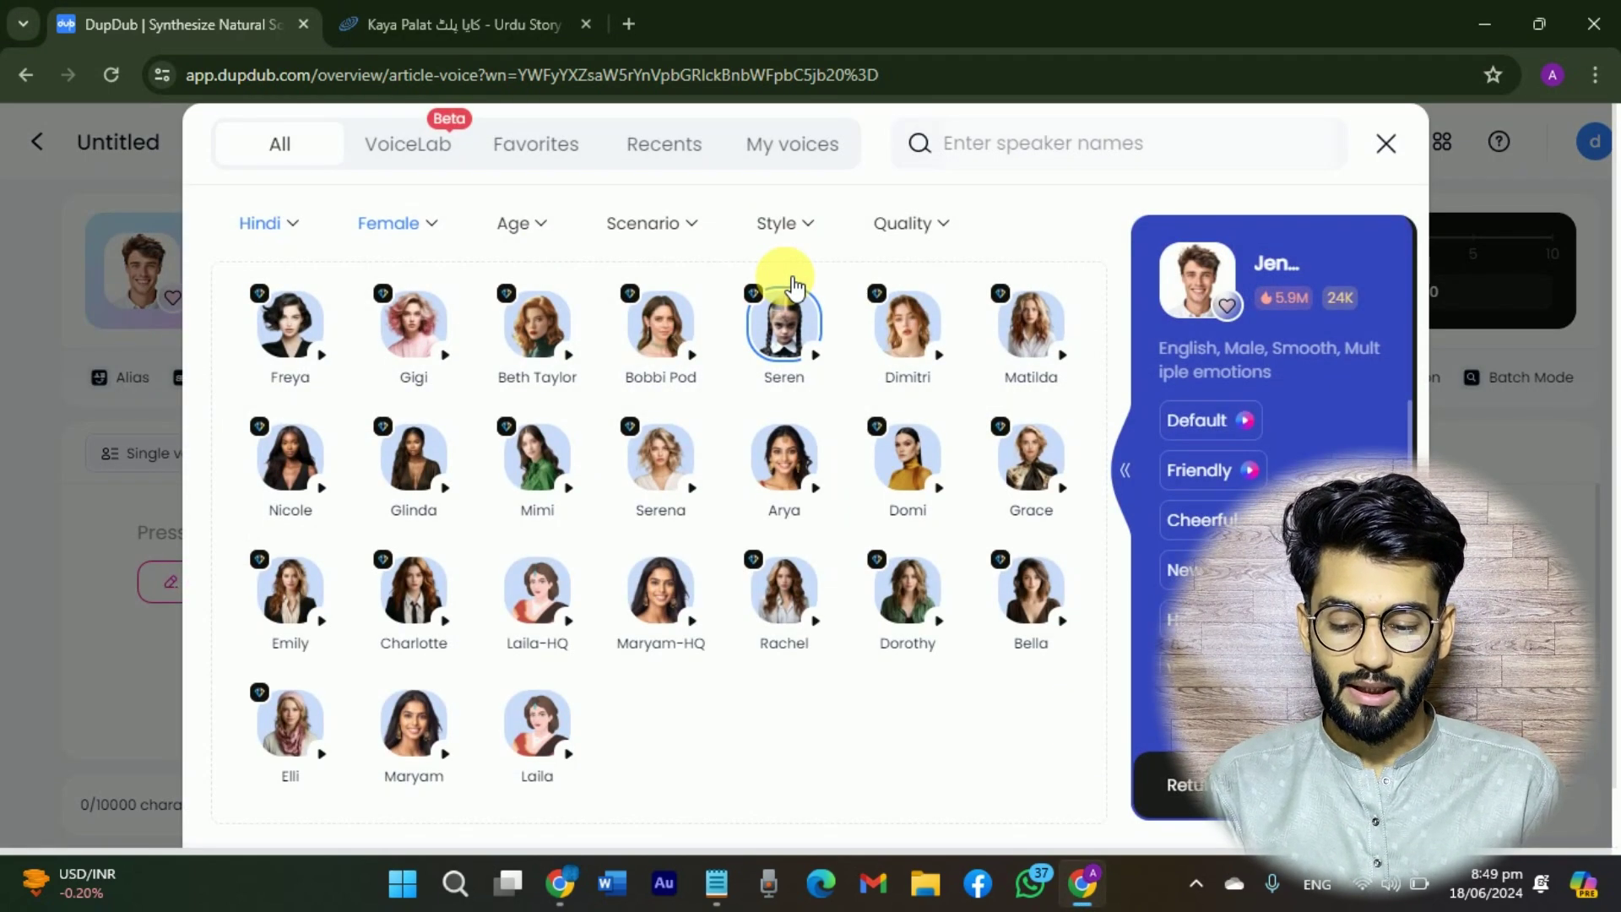
# - Reset the gender and language filters to All and browse the complete list of voices
pyautogui.click(395, 225)
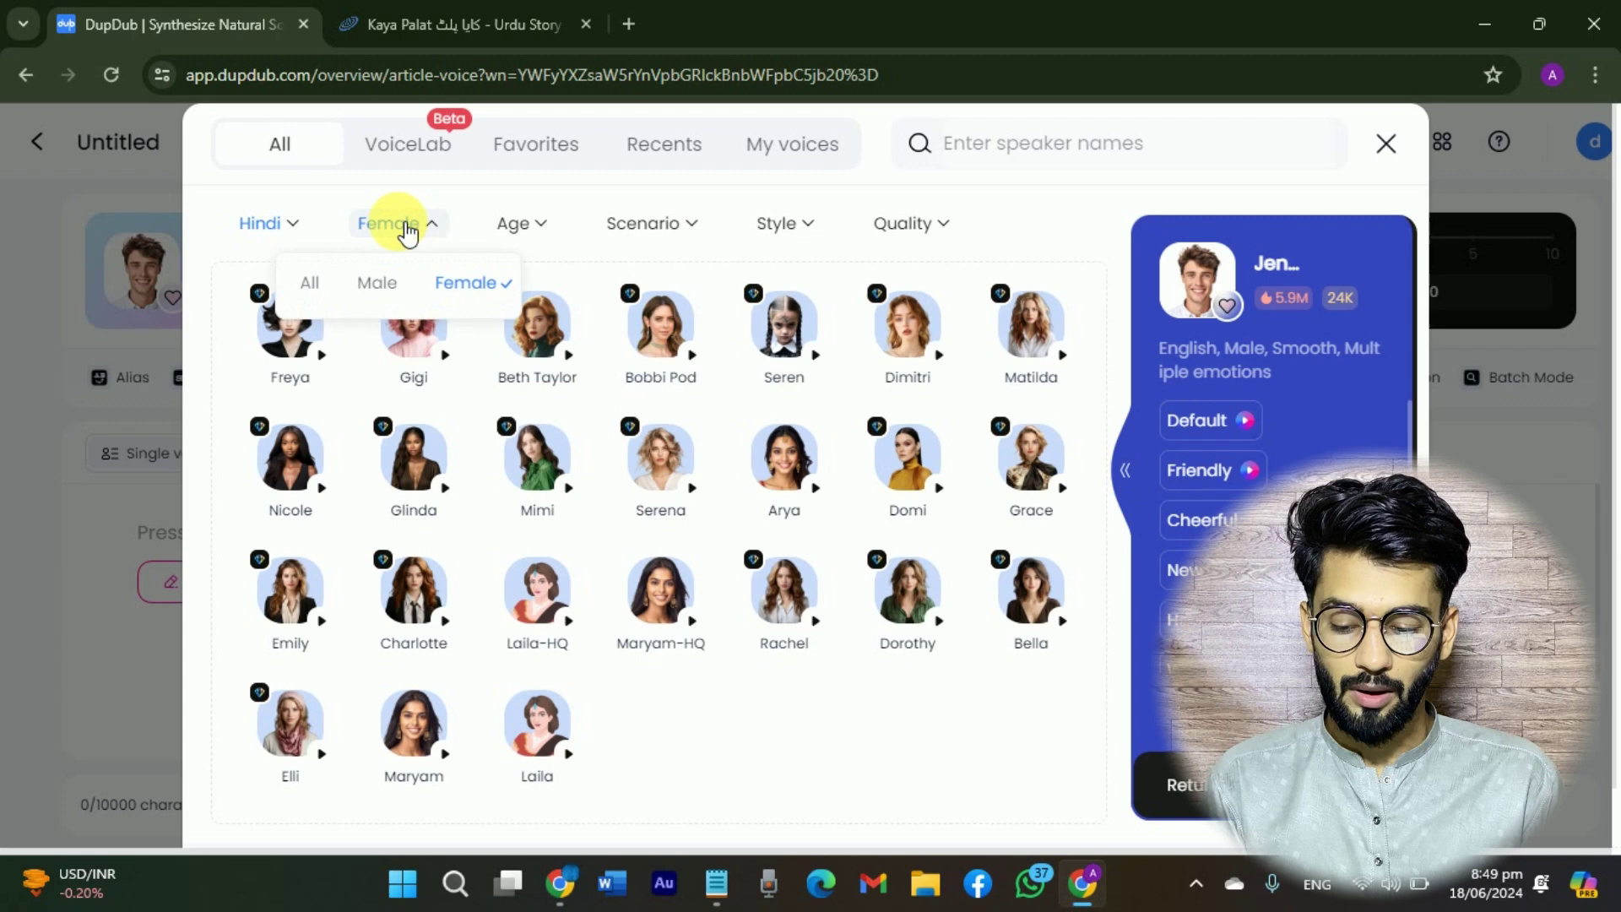
pyautogui.click(342, 286)
pyautogui.click(283, 226)
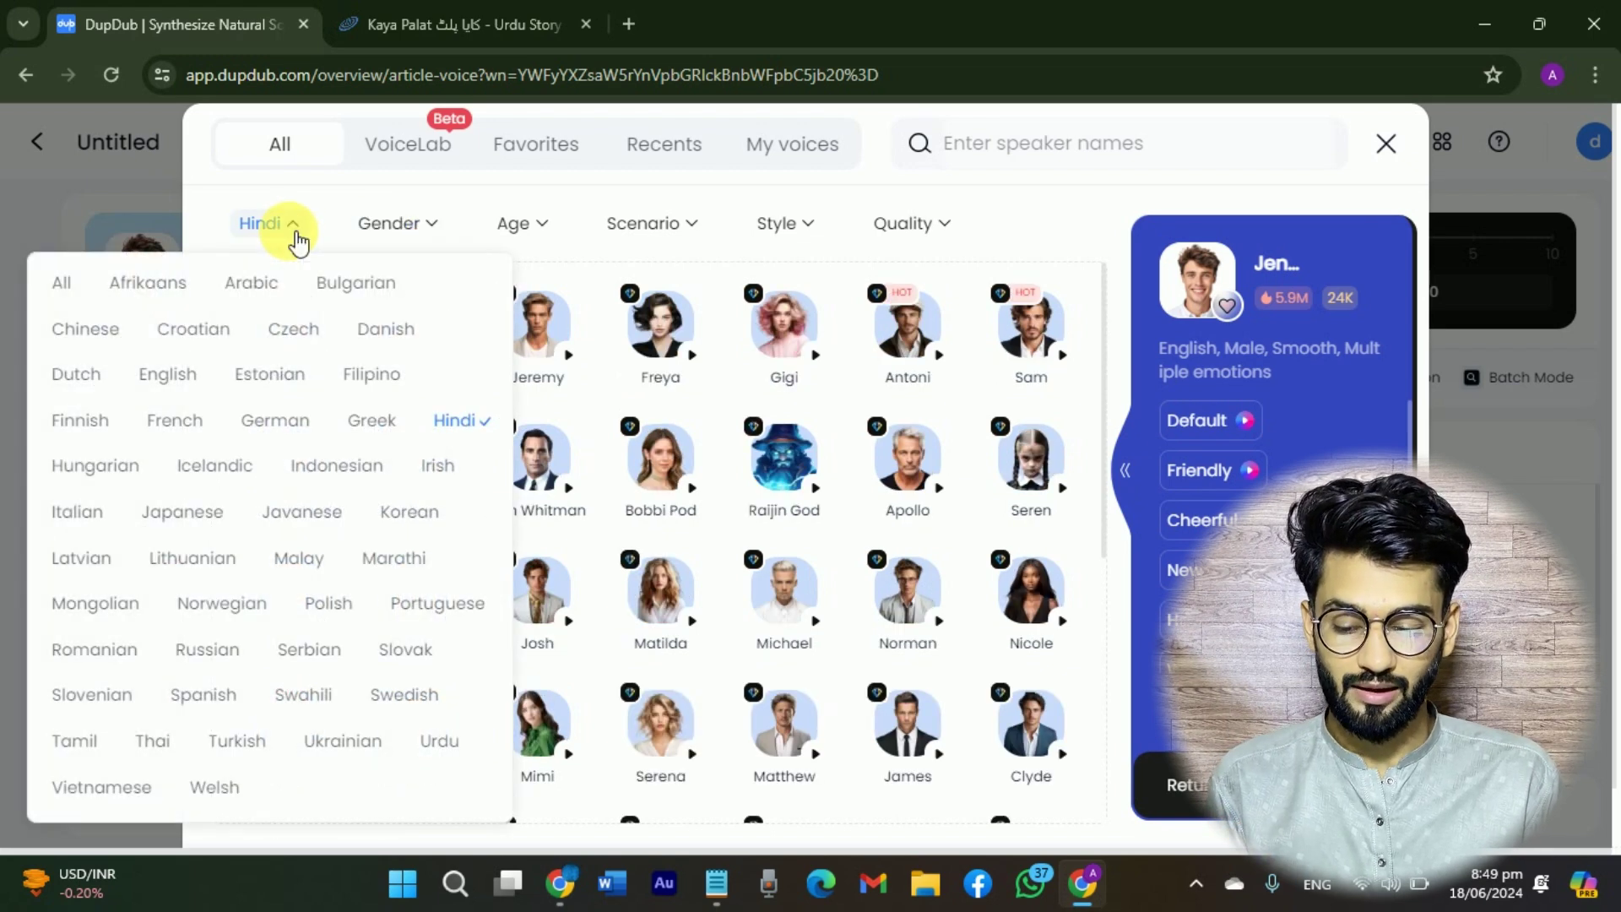
pyautogui.click(64, 281)
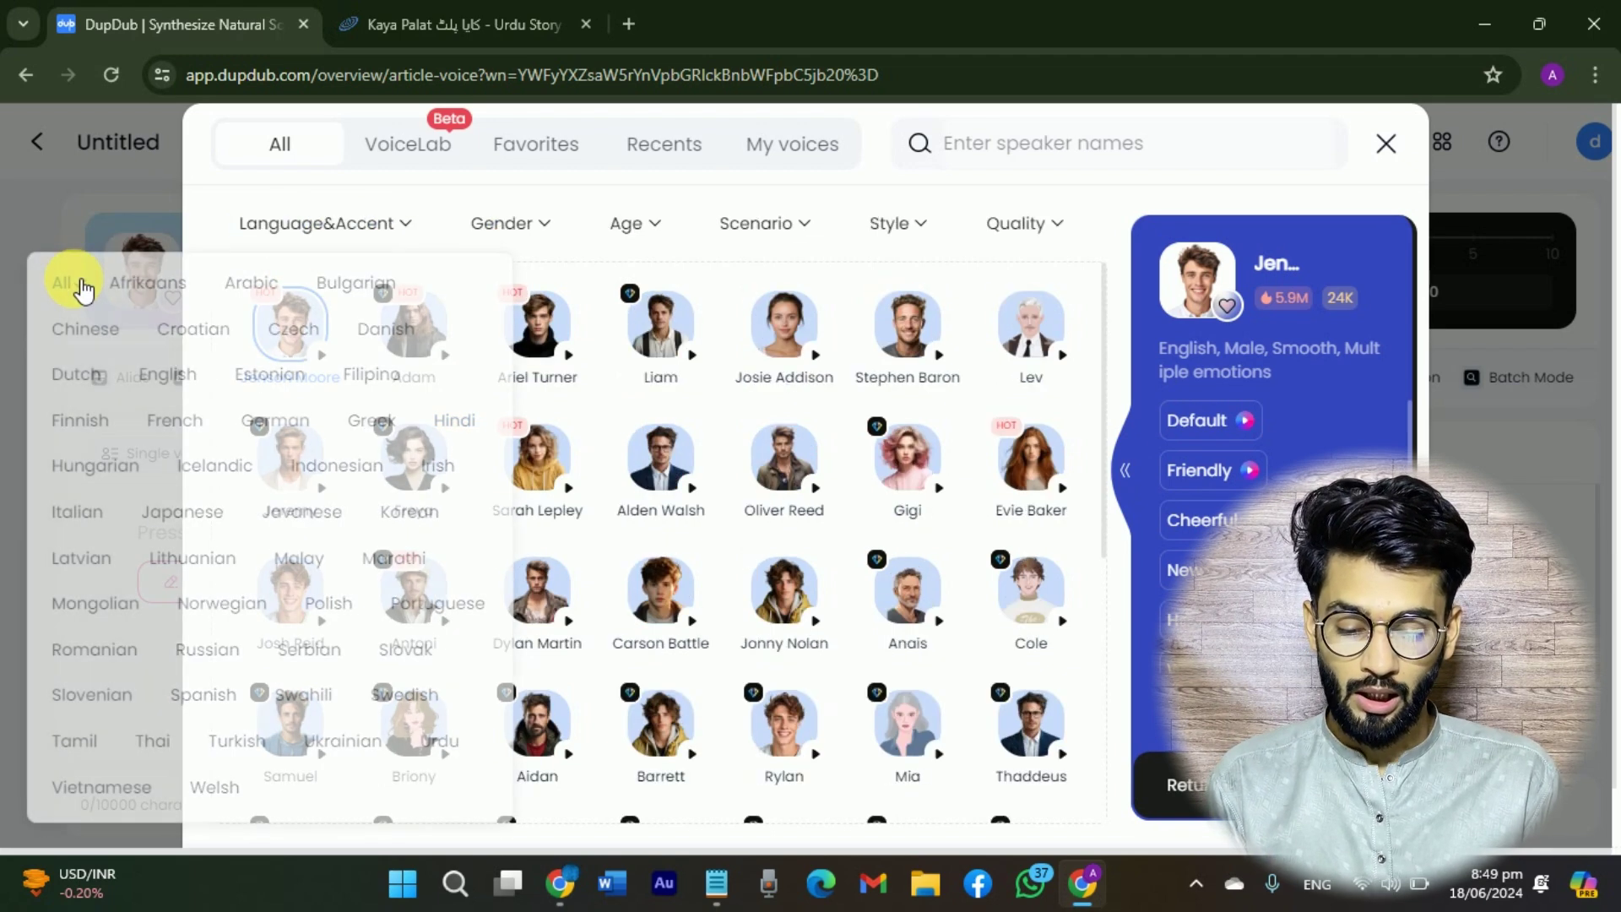
pyautogui.scroll(-10, 716, 528)
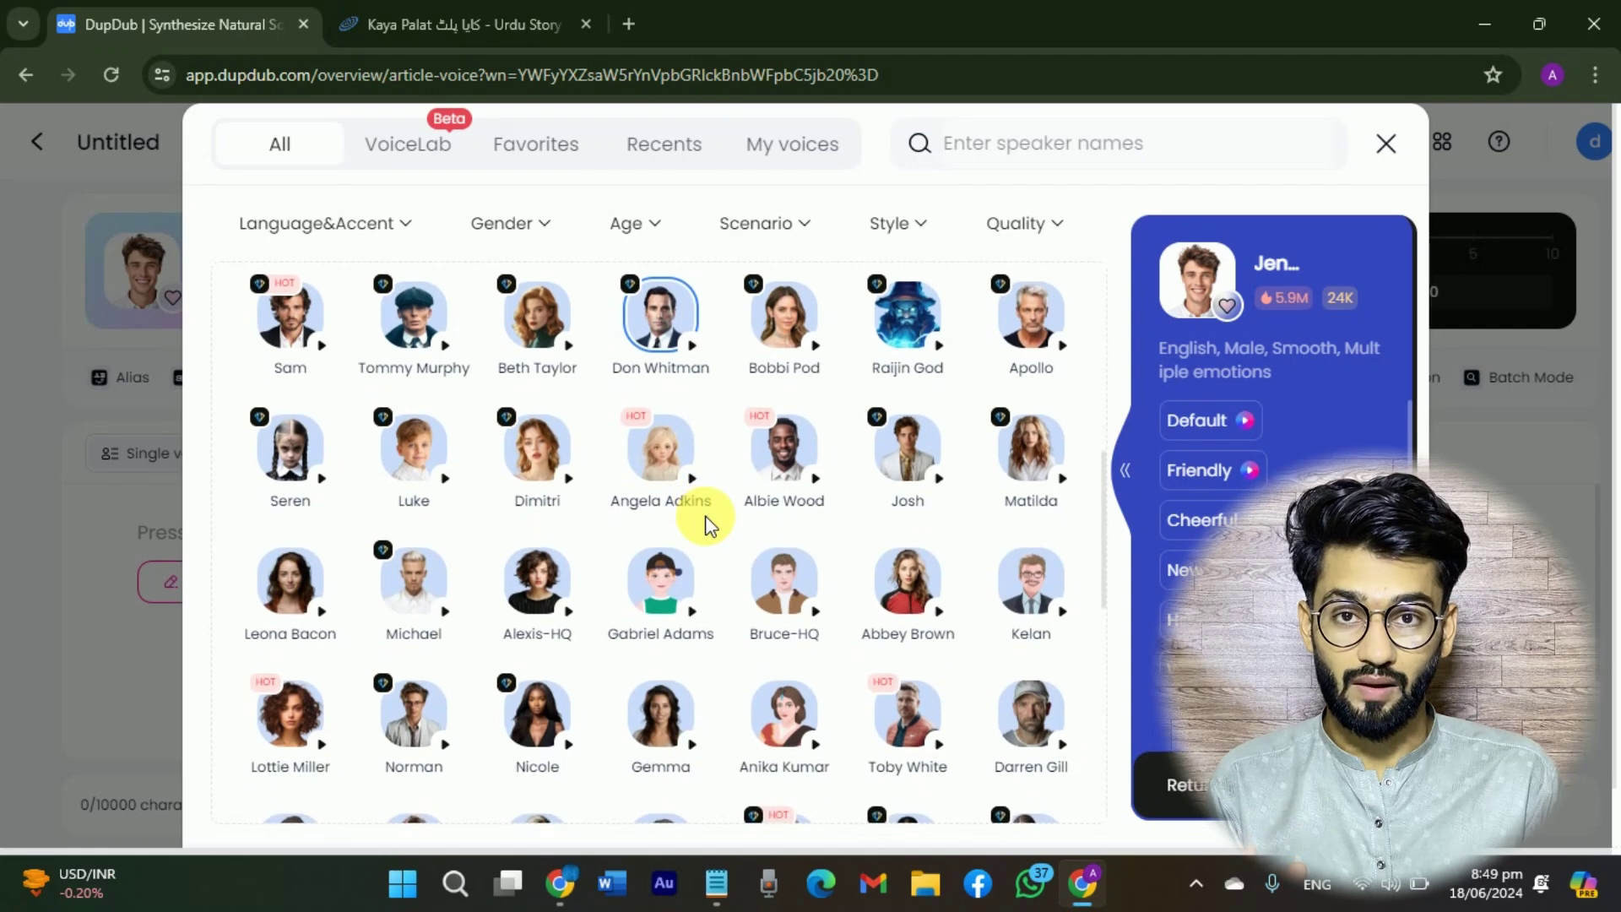
pyautogui.scroll(10, 705, 524)
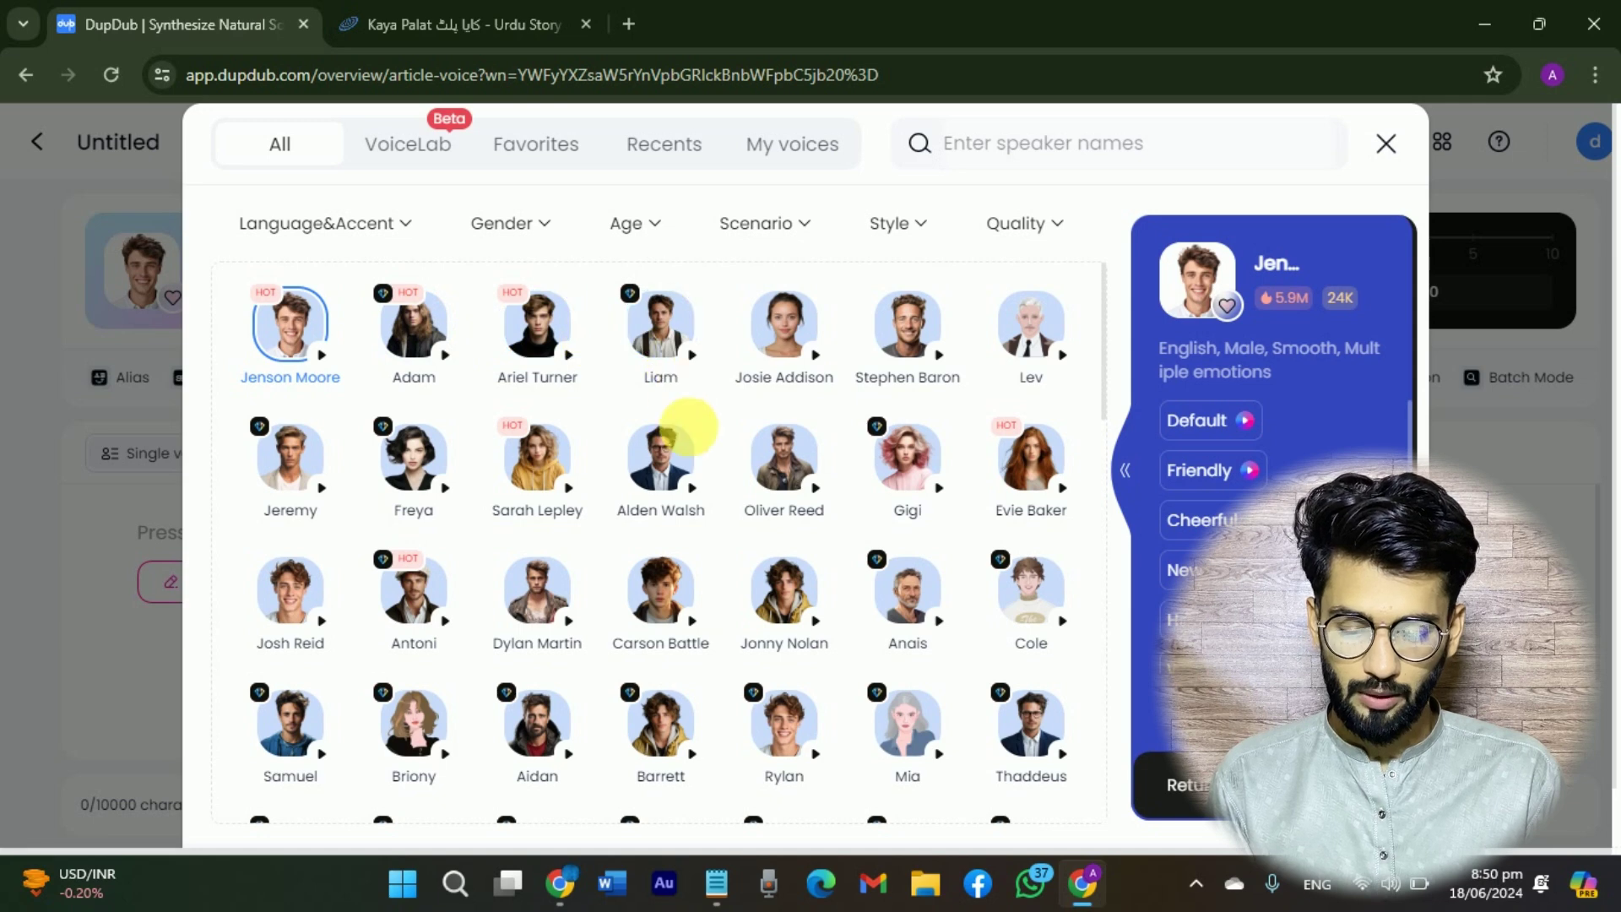
# - Select the Sarah Lepley voice and examine its emotion styles and its expanded description
pyautogui.click(564, 462)
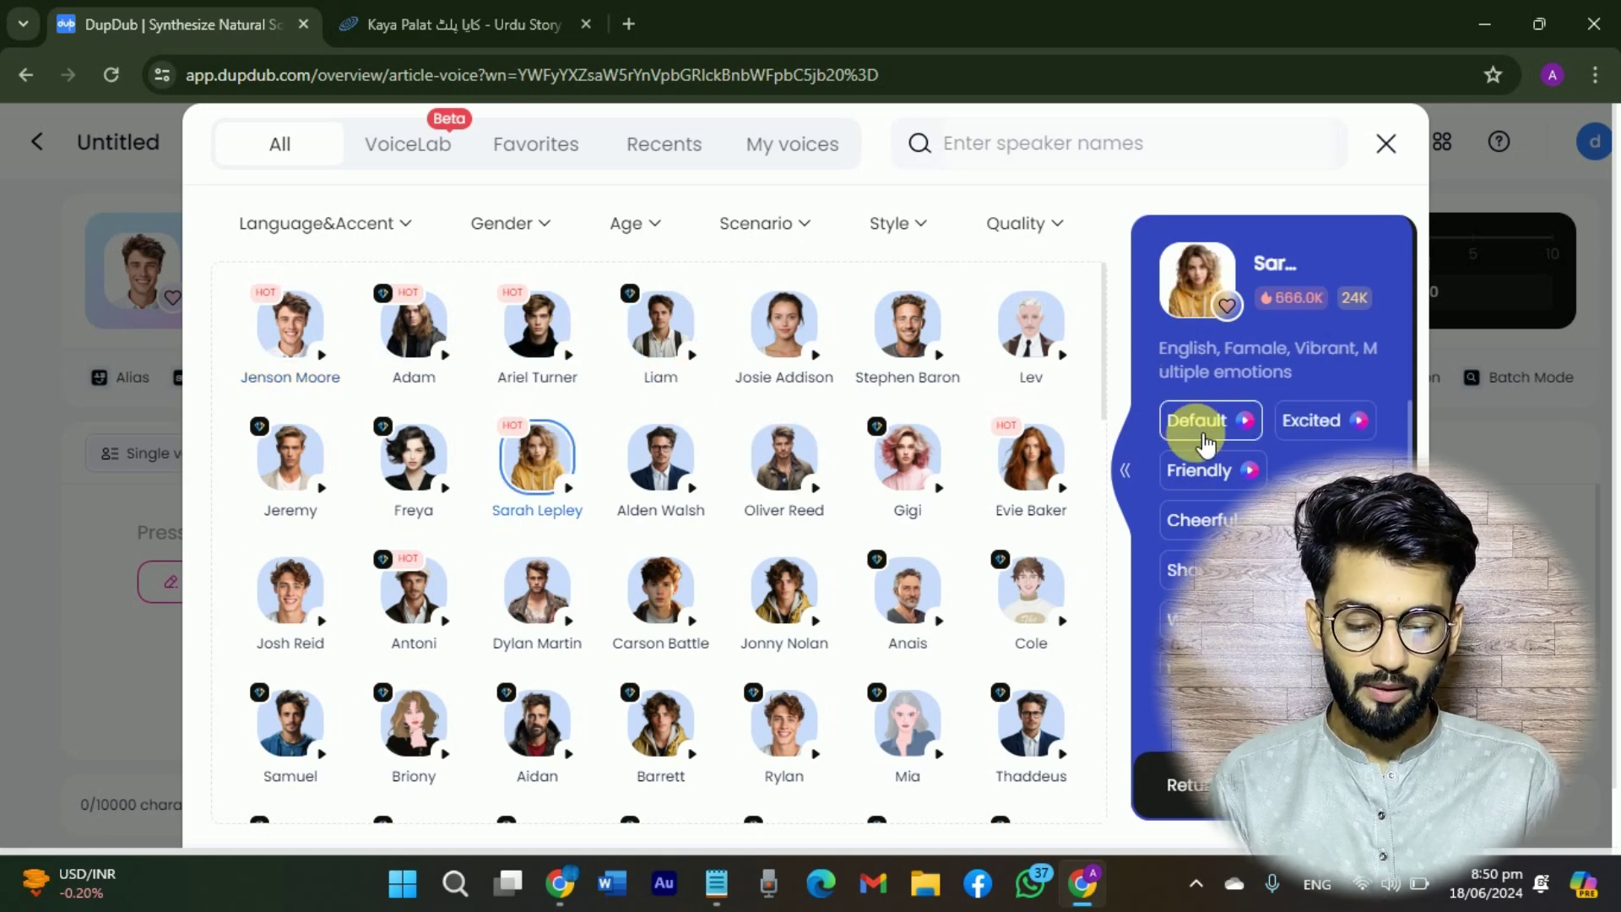
pyautogui.scroll(-1, 1213, 540)
pyautogui.scroll(1, 1222, 469)
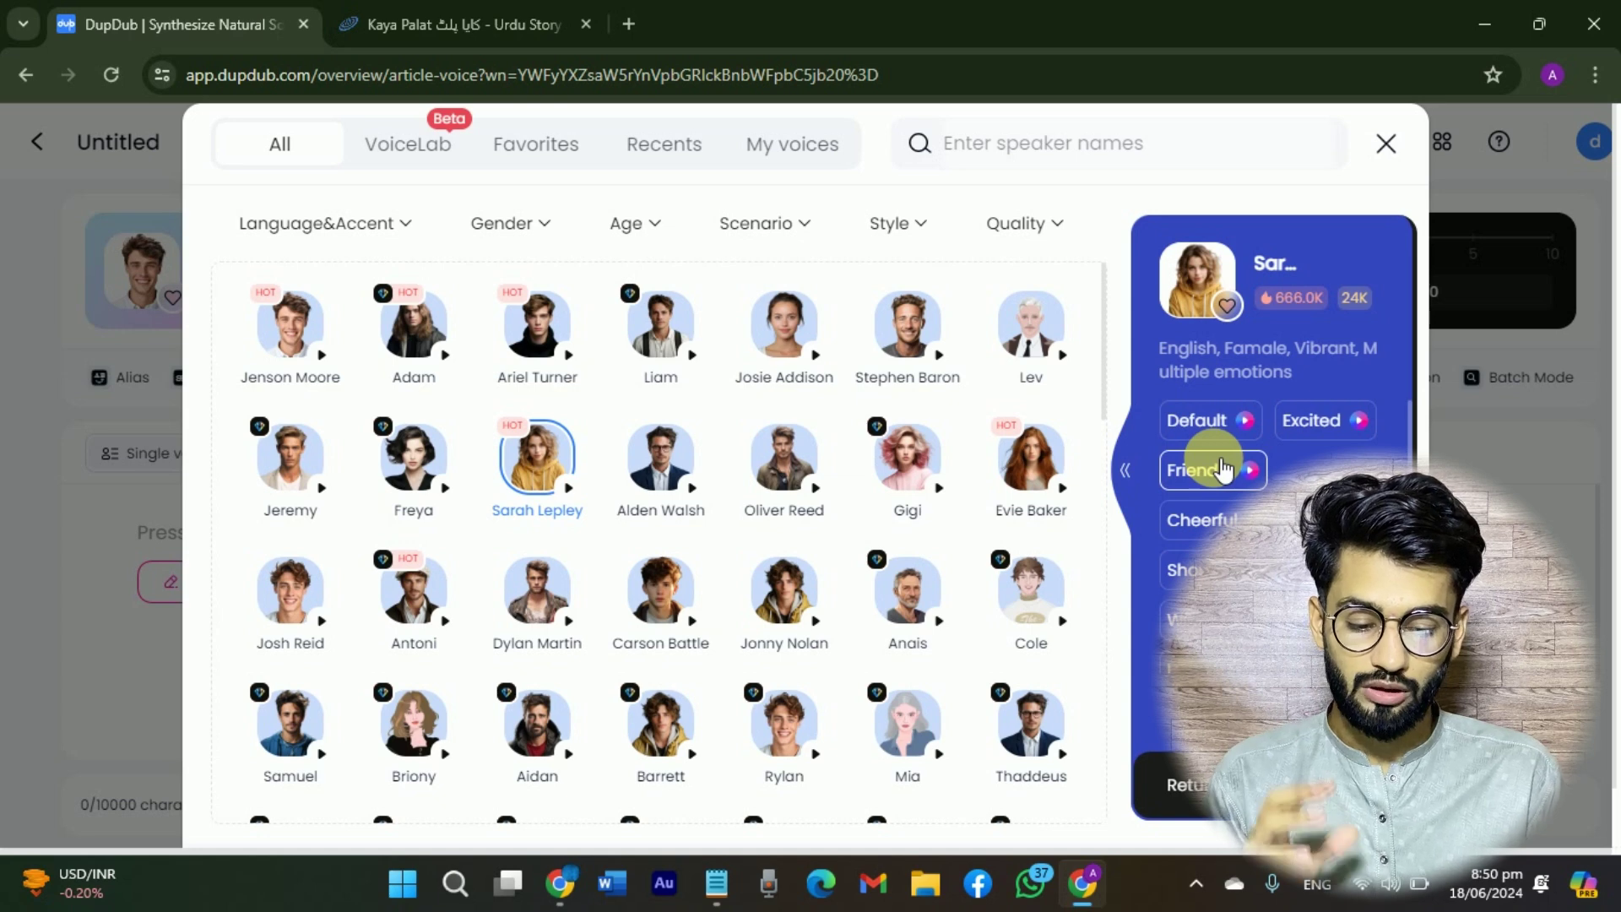
pyautogui.scroll(-1, 1223, 469)
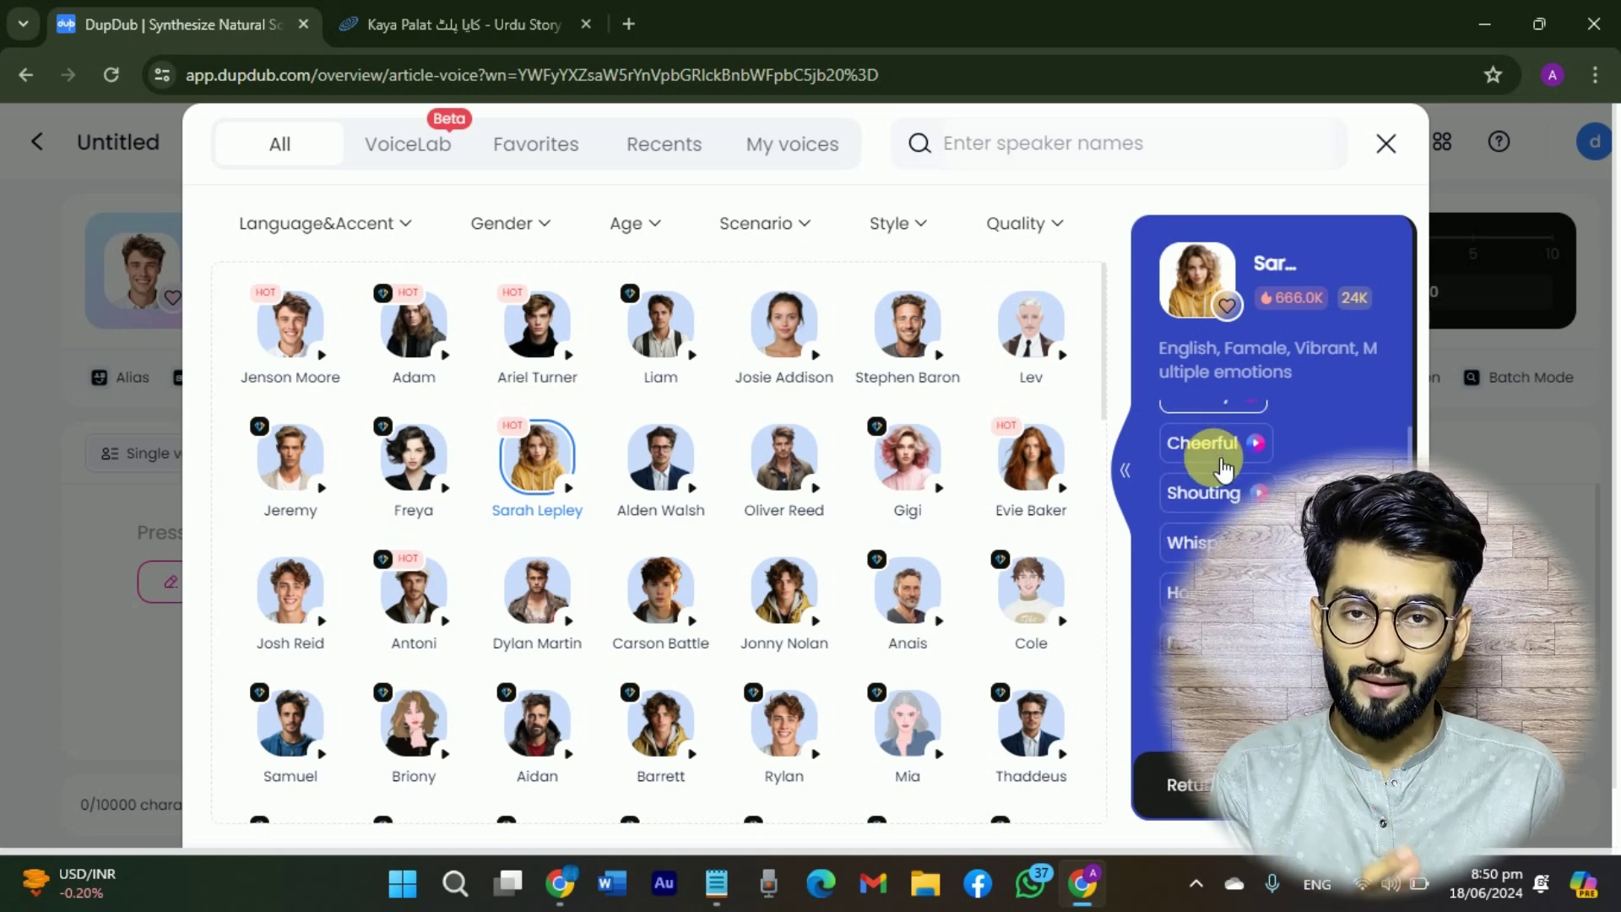
pyautogui.scroll(-1, 1225, 466)
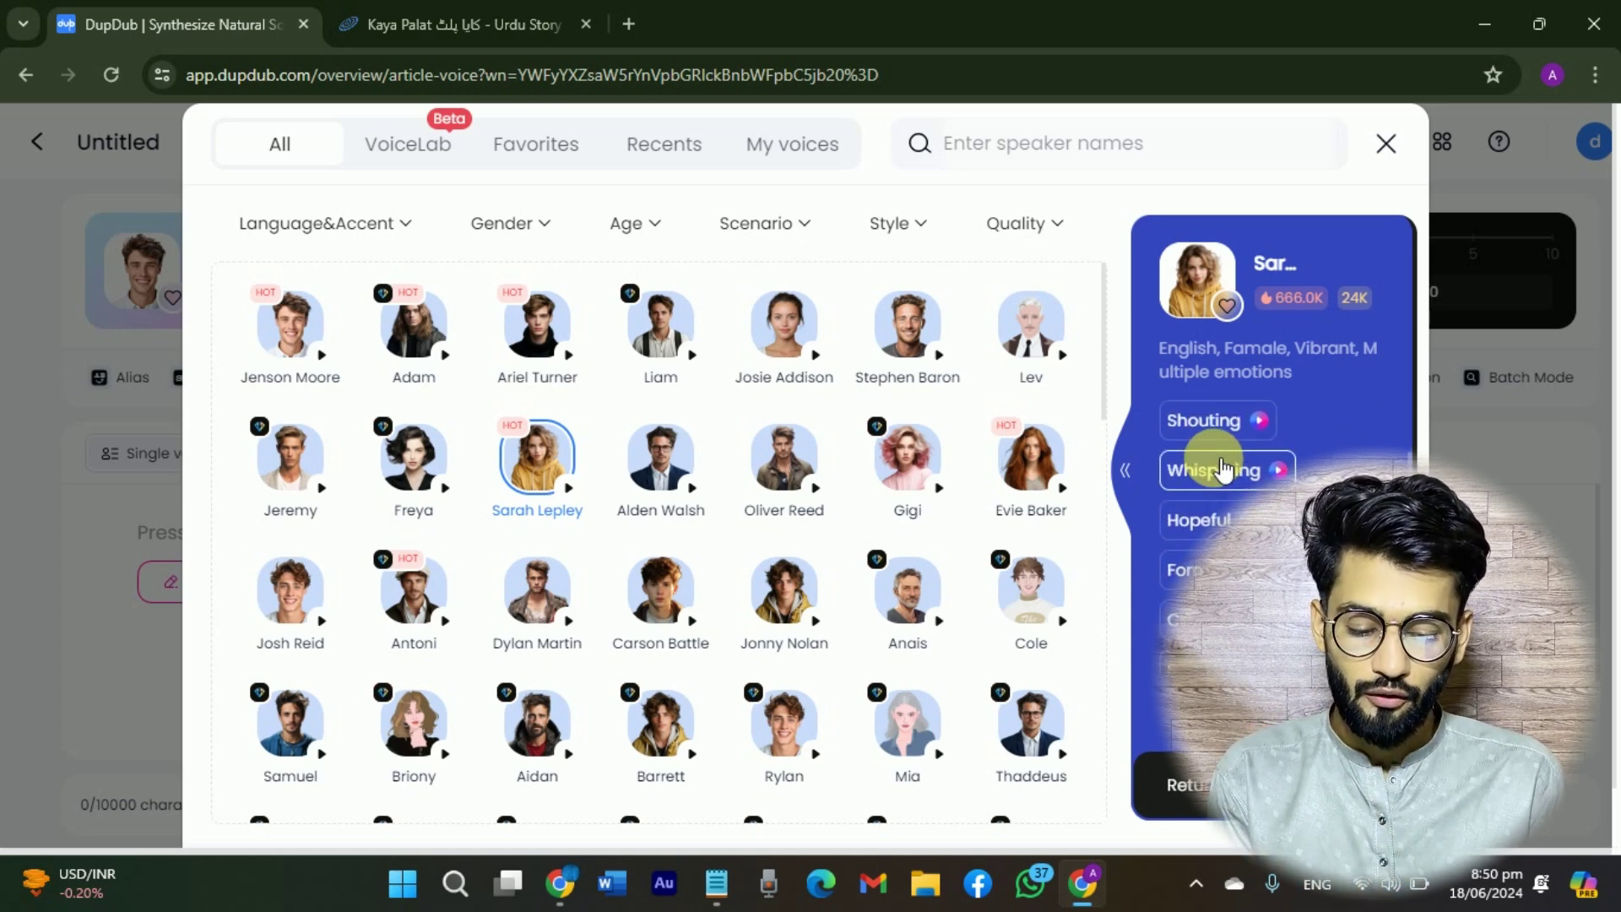
pyautogui.scroll(-3, 1243, 509)
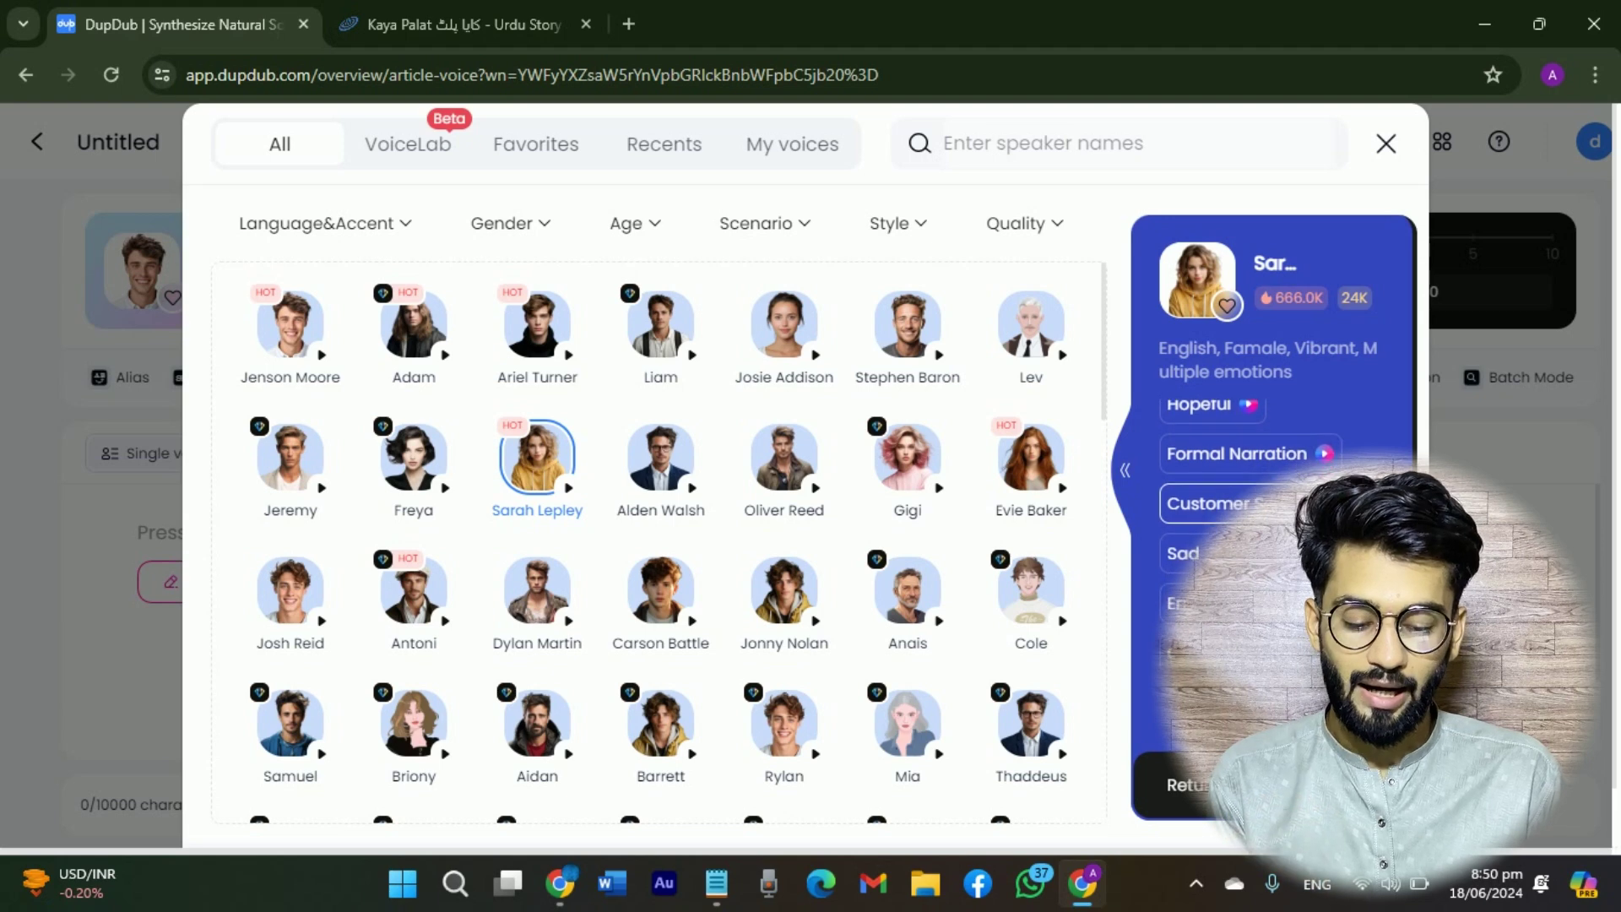
pyautogui.scroll(-3, 1237, 507)
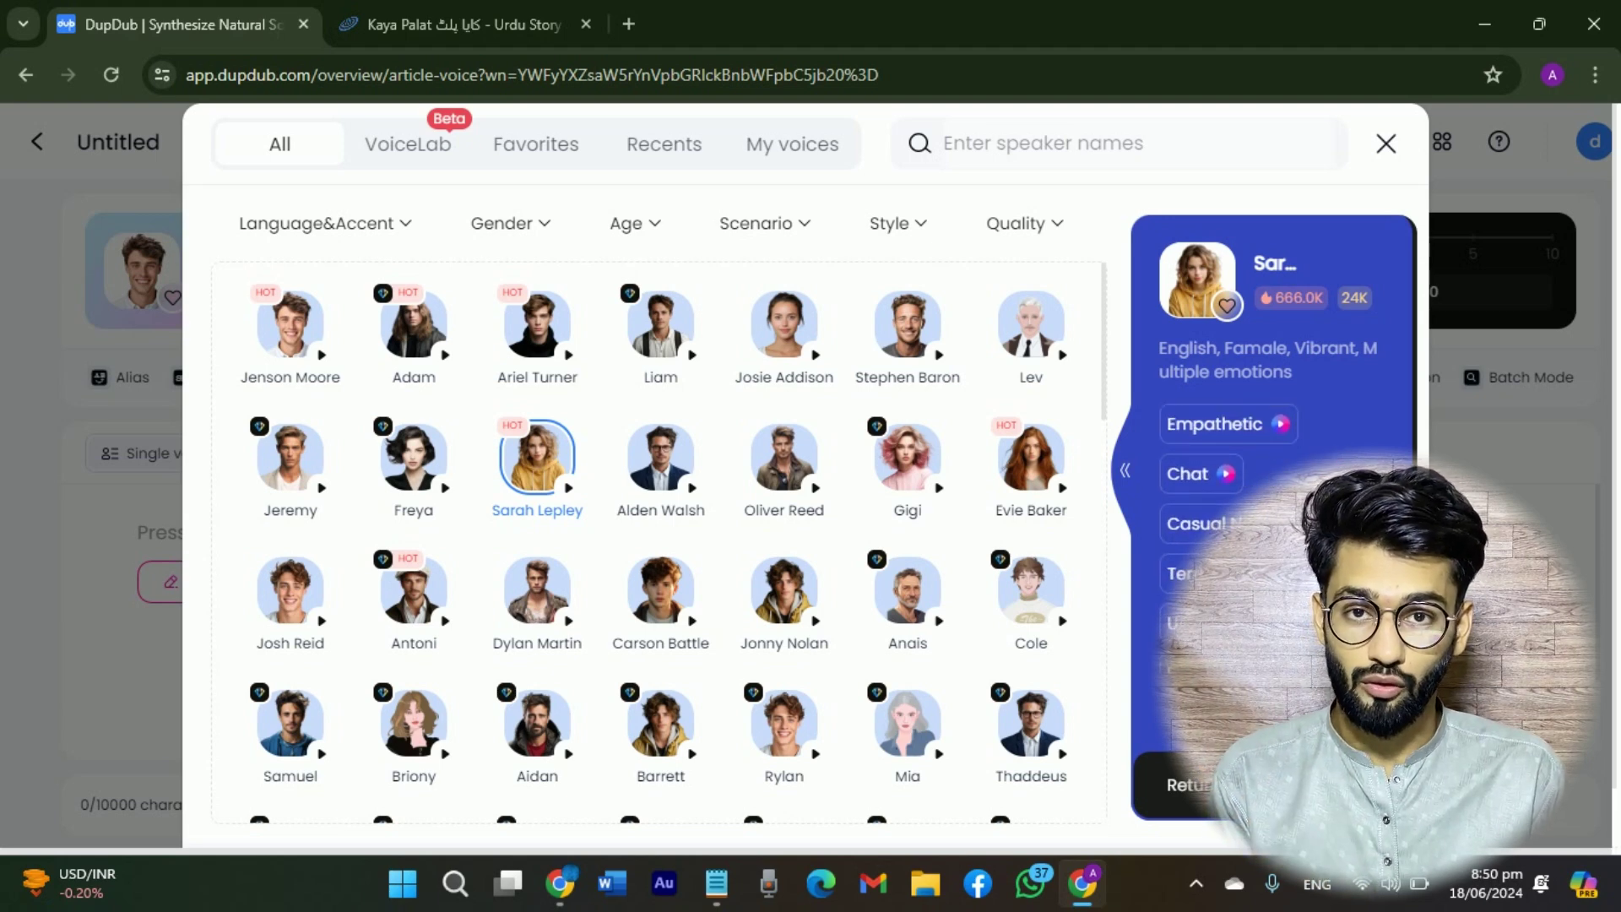
pyautogui.scroll(-2, 1237, 507)
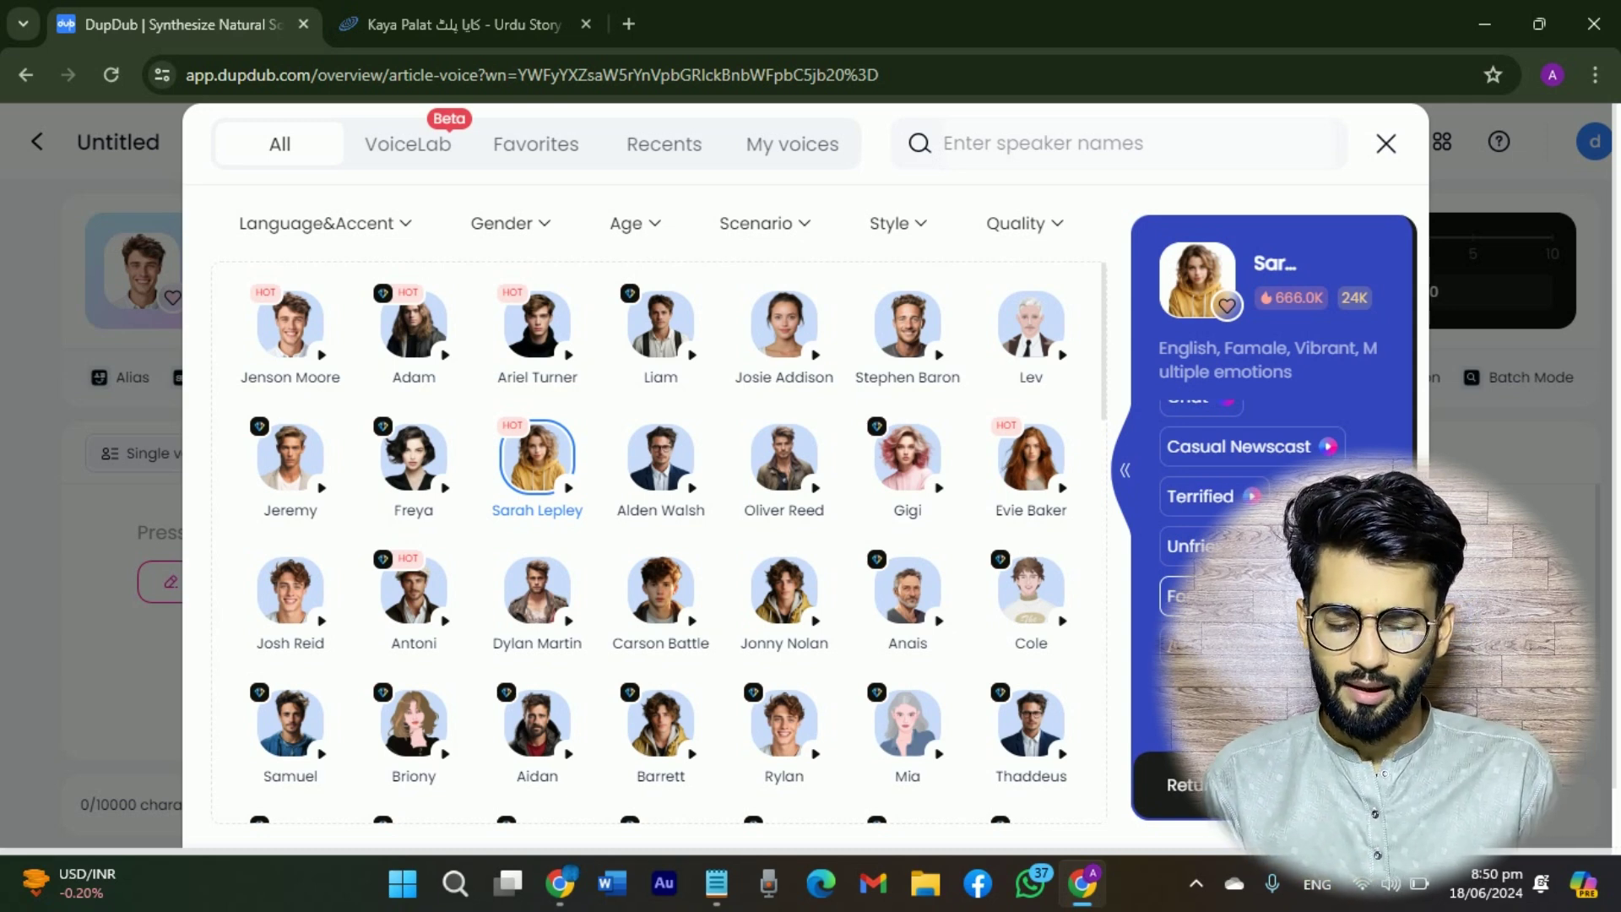
pyautogui.scroll(10, 1237, 506)
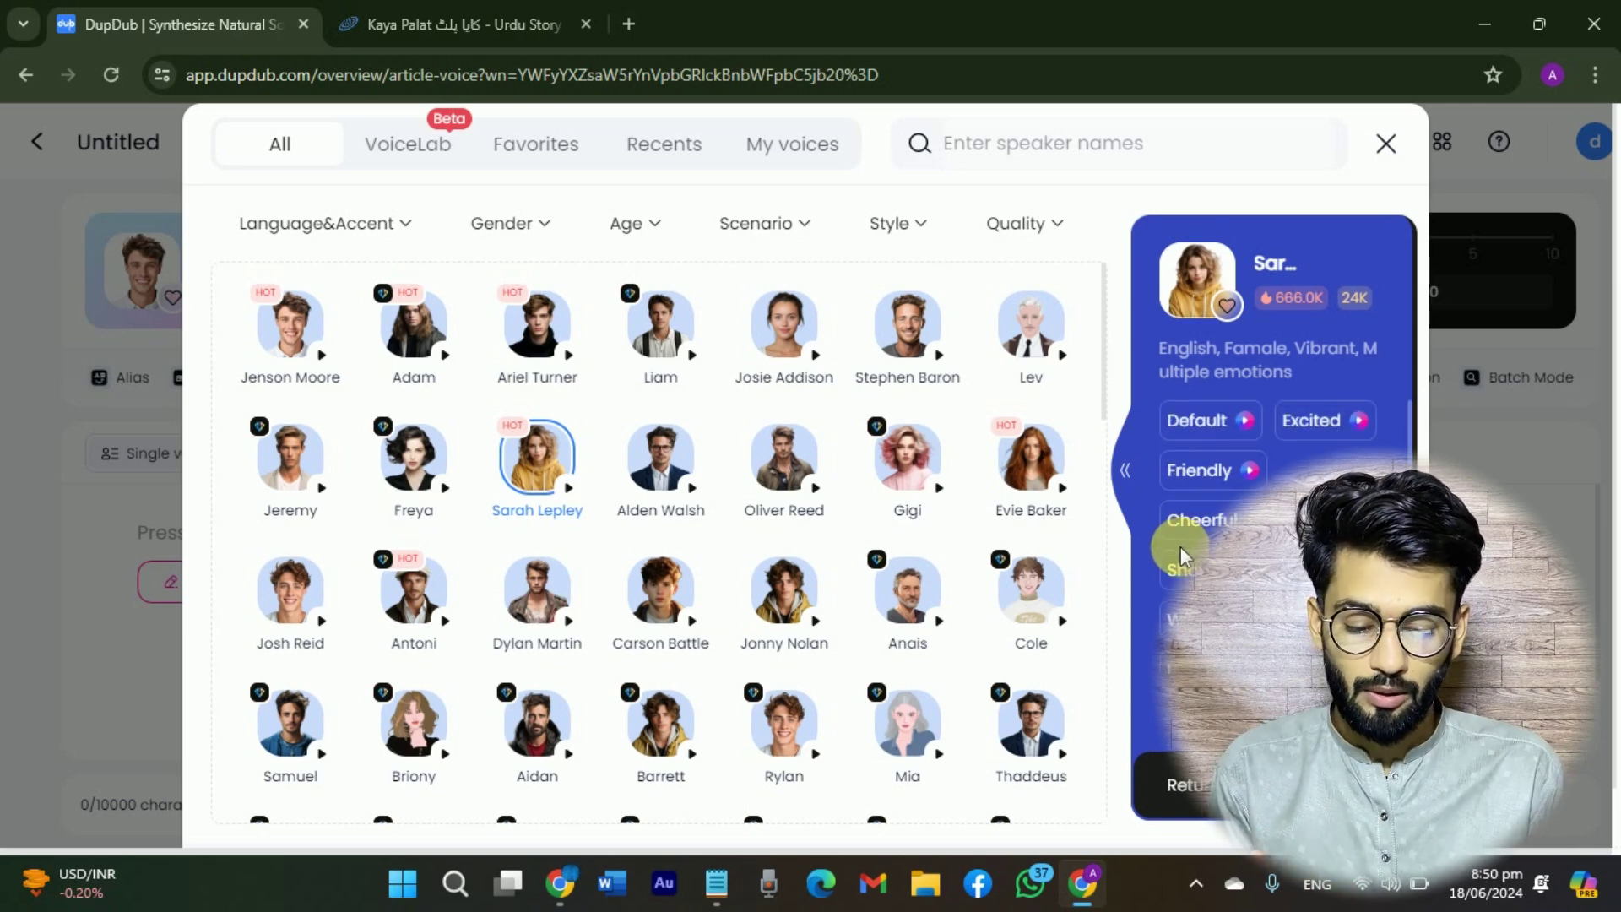
pyautogui.click(1132, 470)
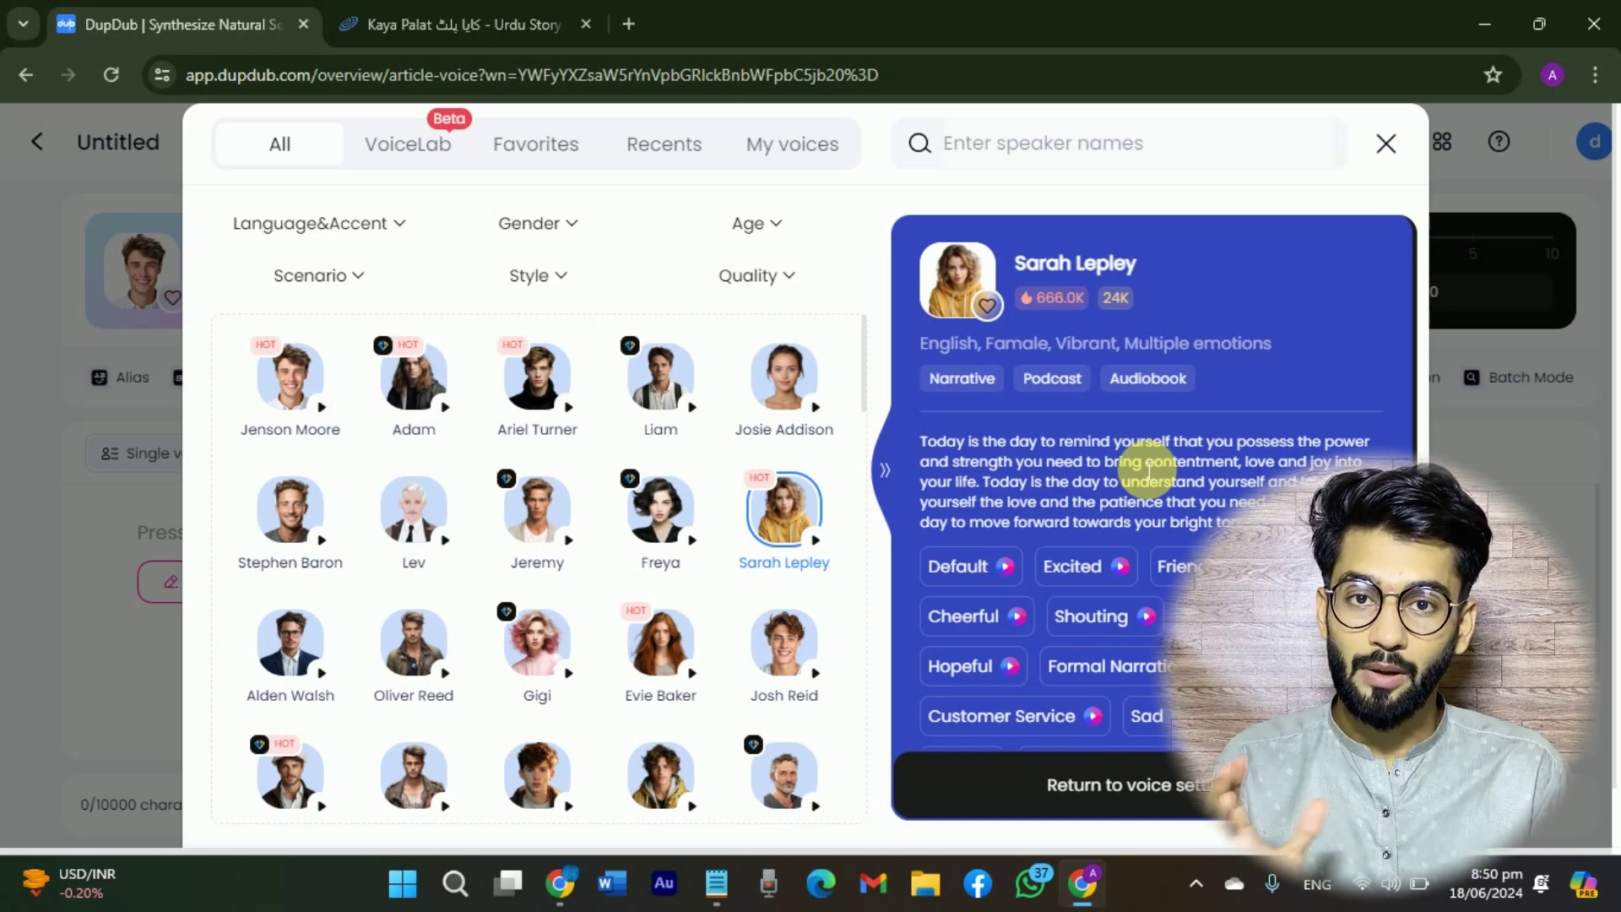
pyautogui.click(884, 470)
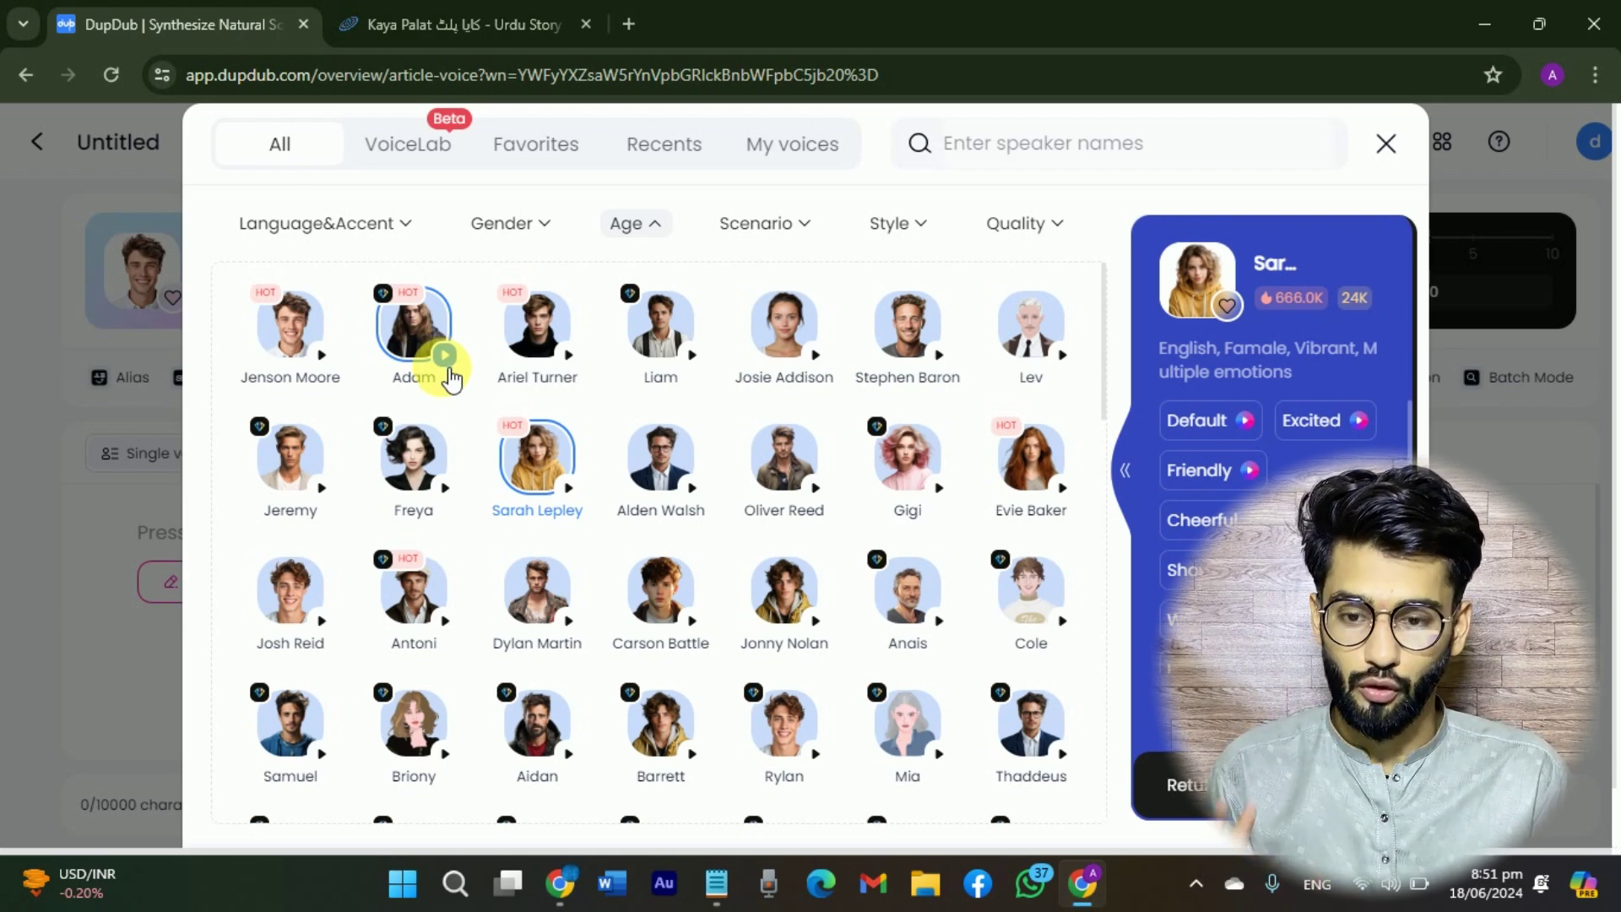
# - Play the Adam voice's preview and its Hindi language sample
pyautogui.click(445, 359)
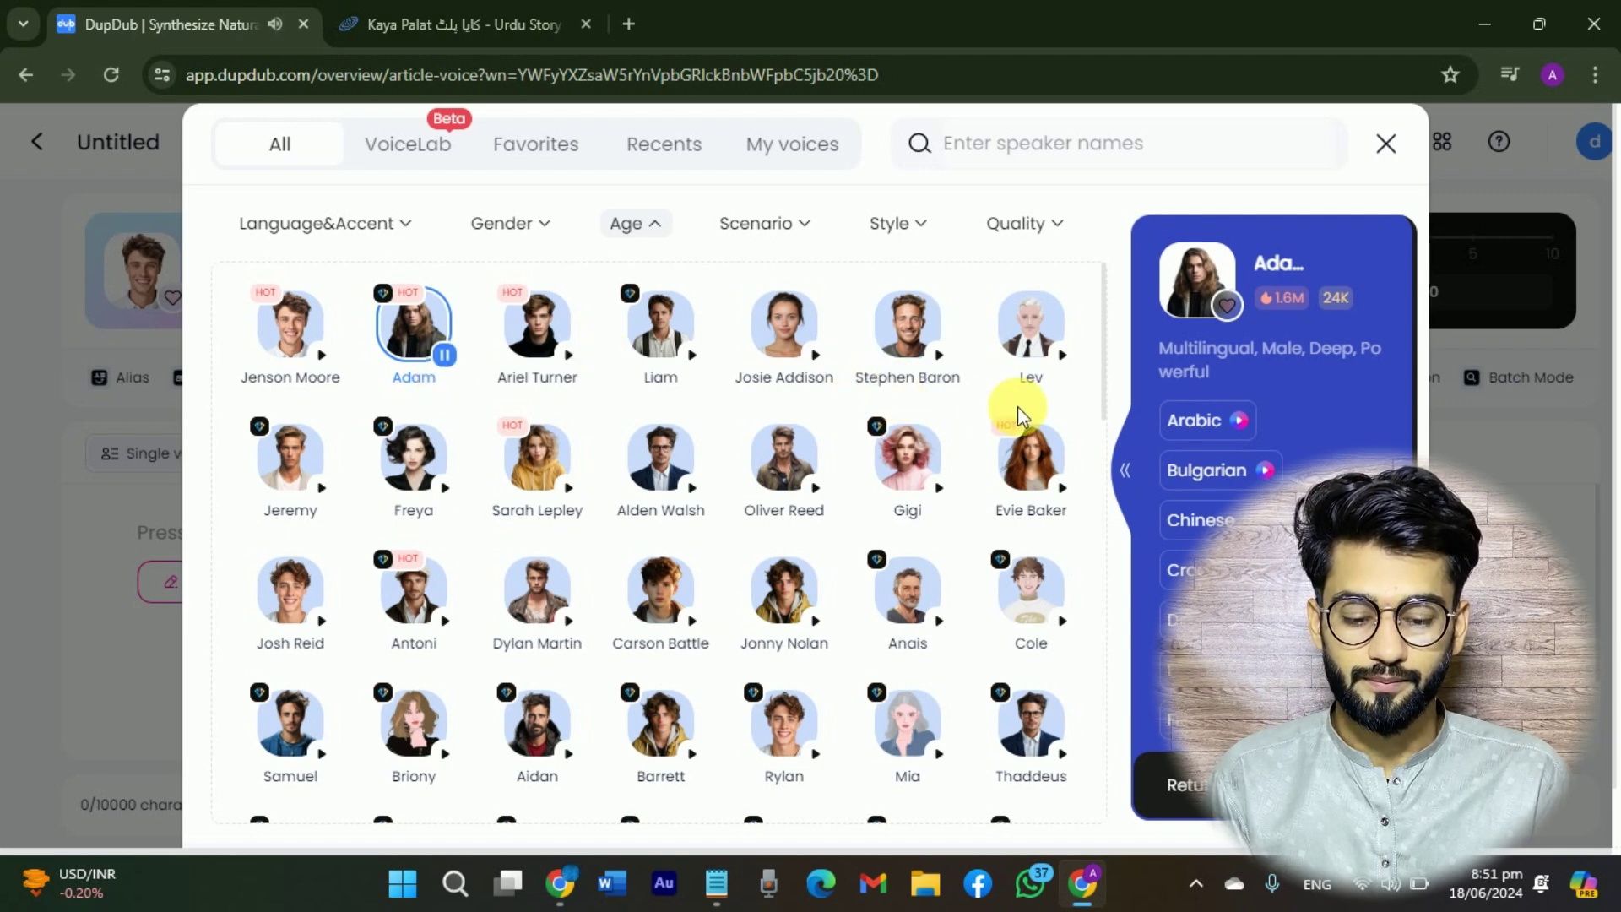
pyautogui.scroll(-5, 1267, 423)
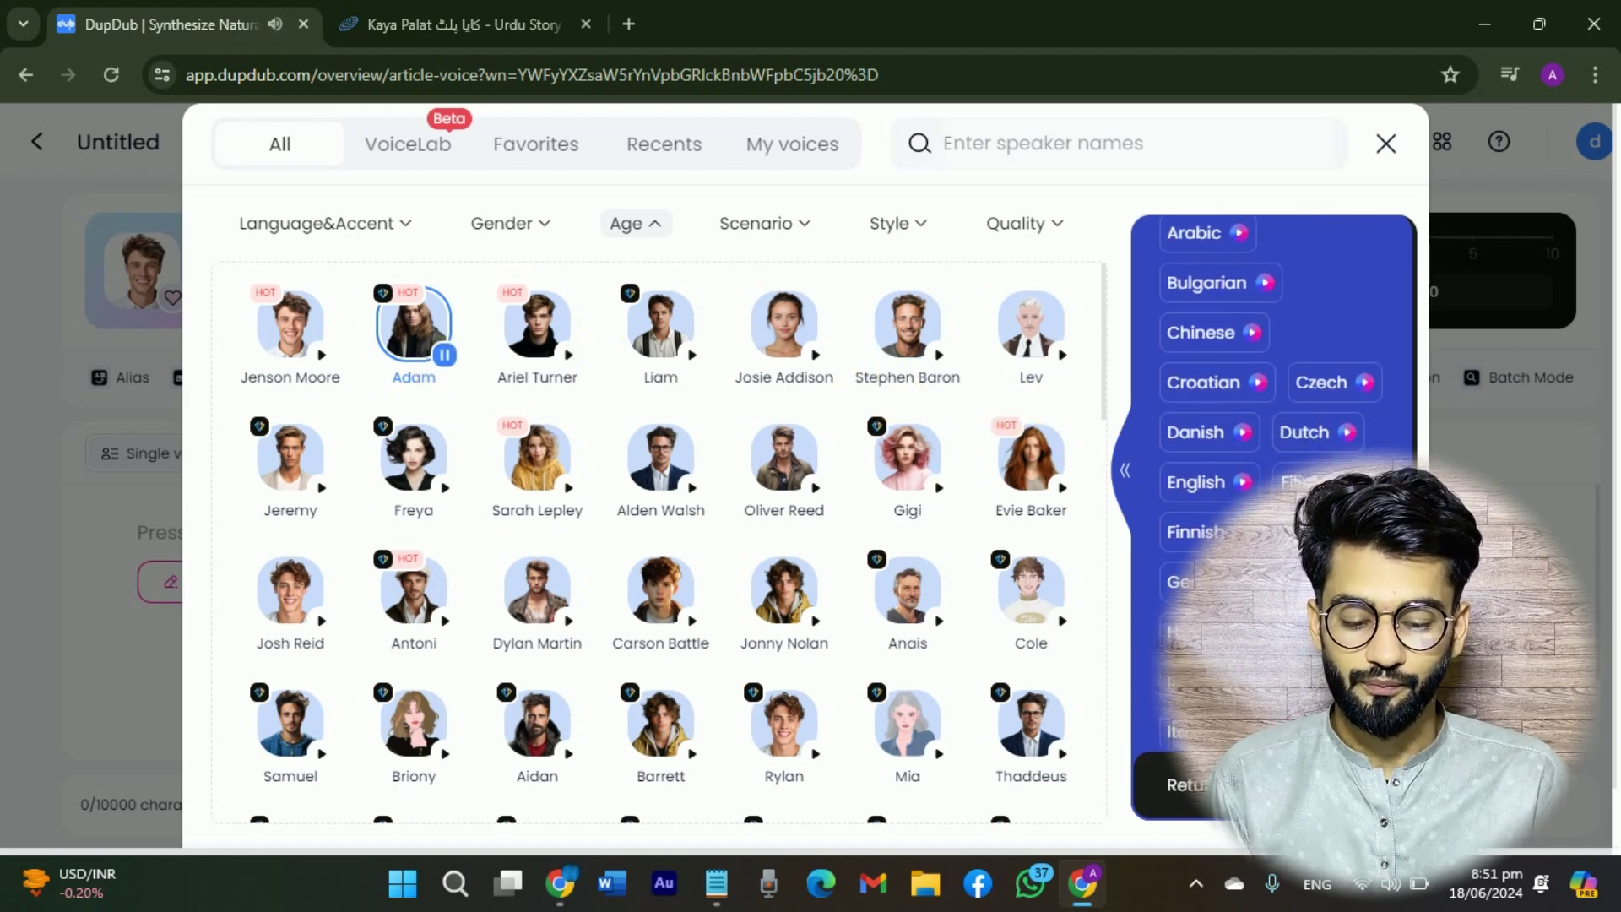
pyautogui.click(1227, 456)
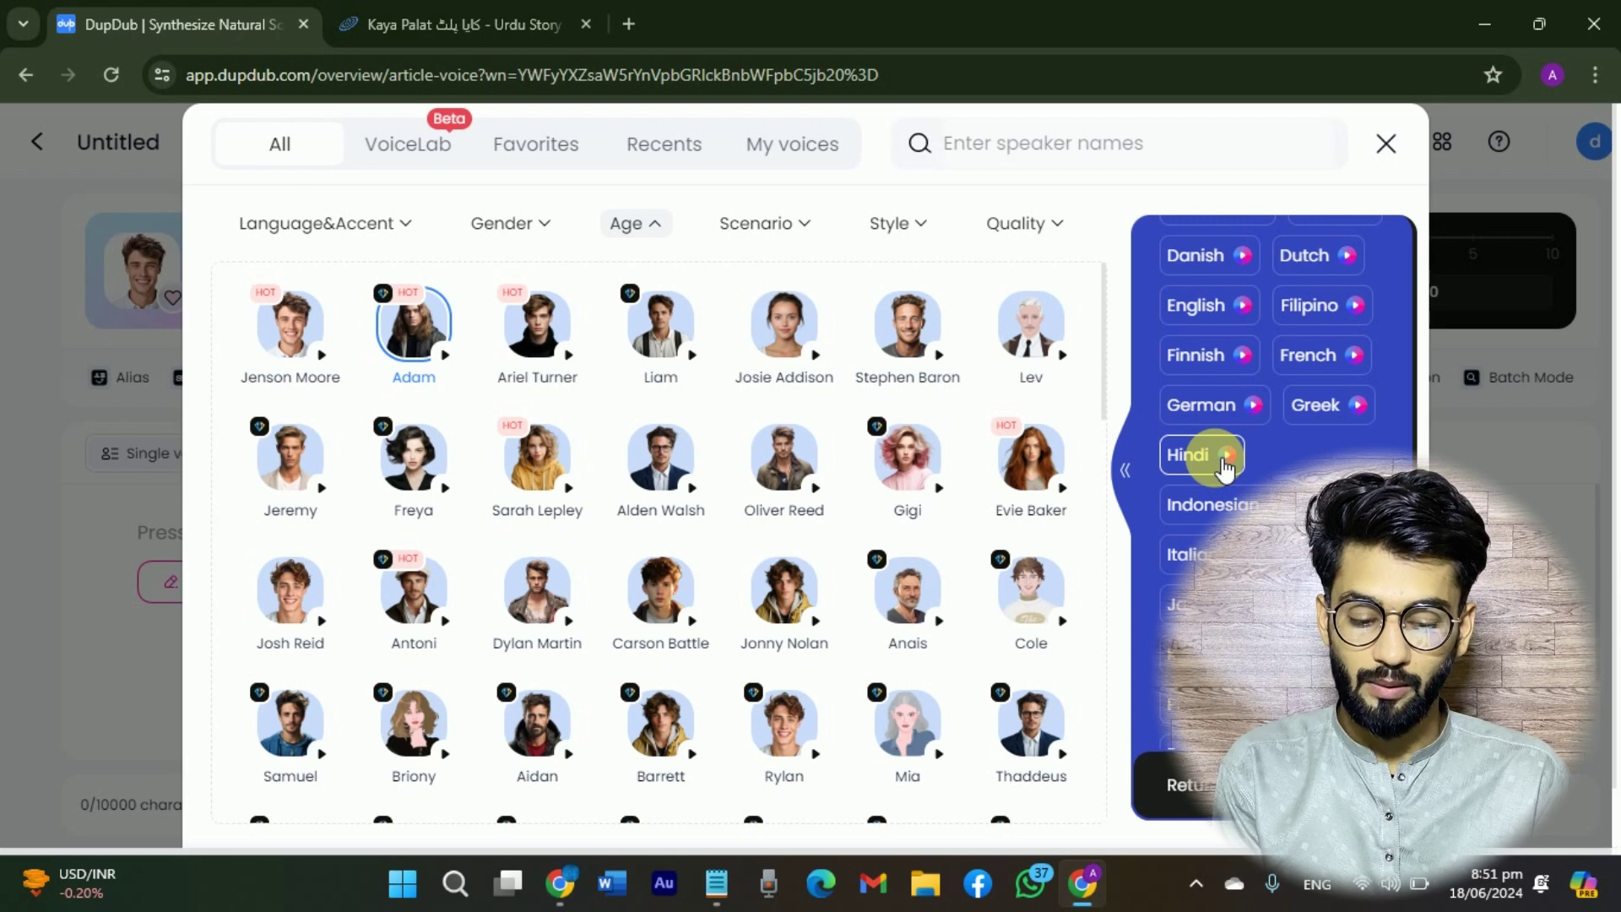
pyautogui.click(1223, 456)
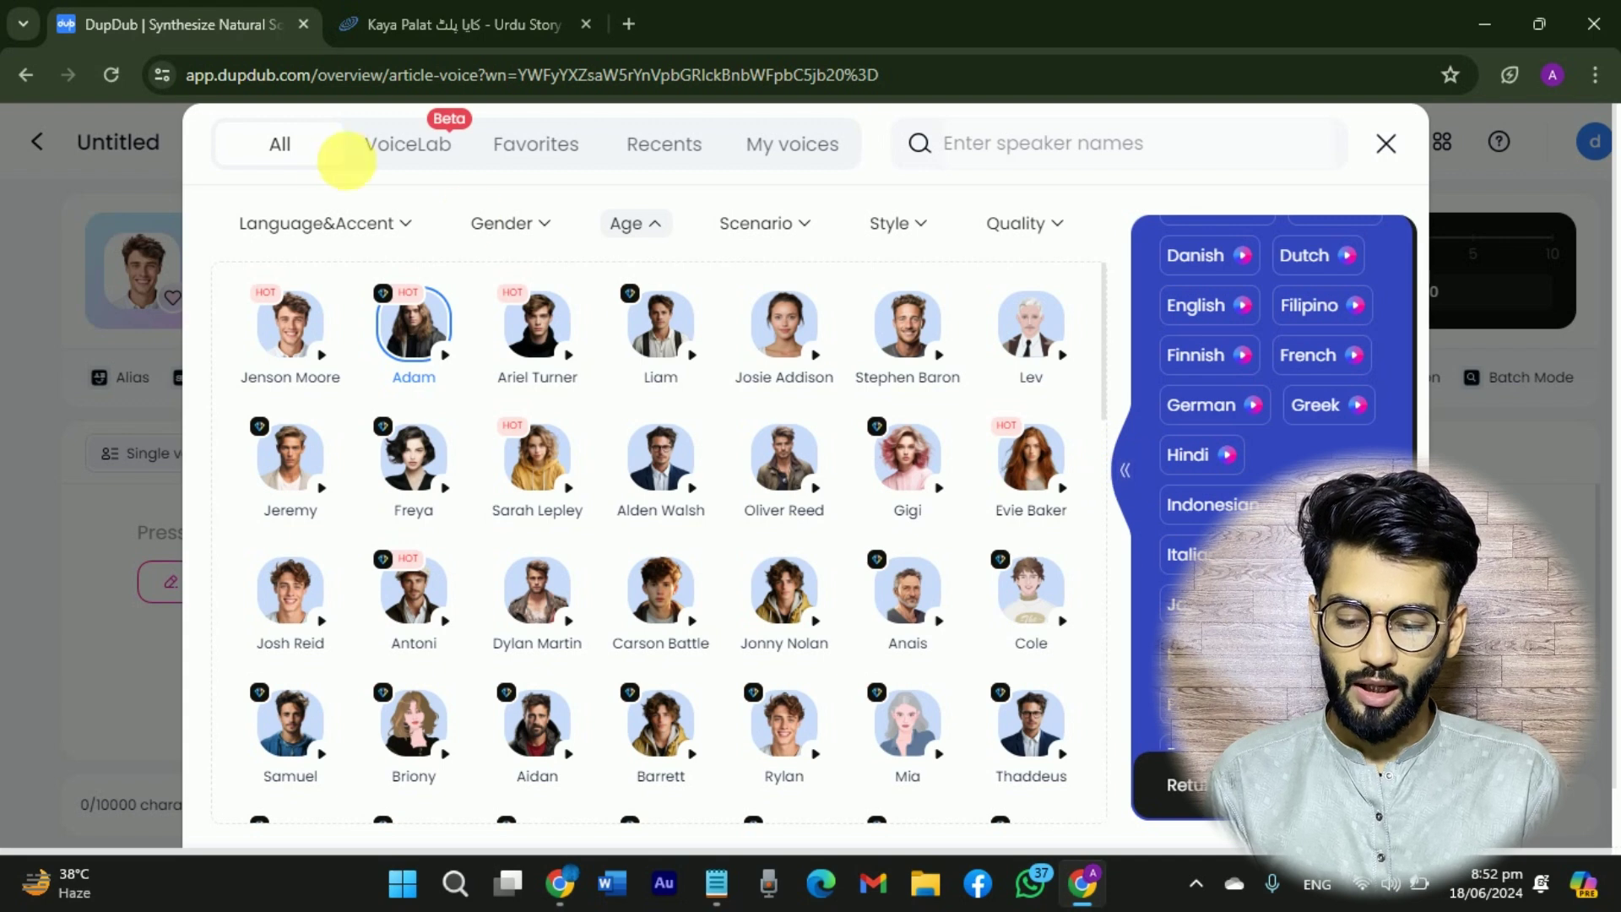
# - Filter the voice library to Hindi language and Female gender
pyautogui.click(343, 218)
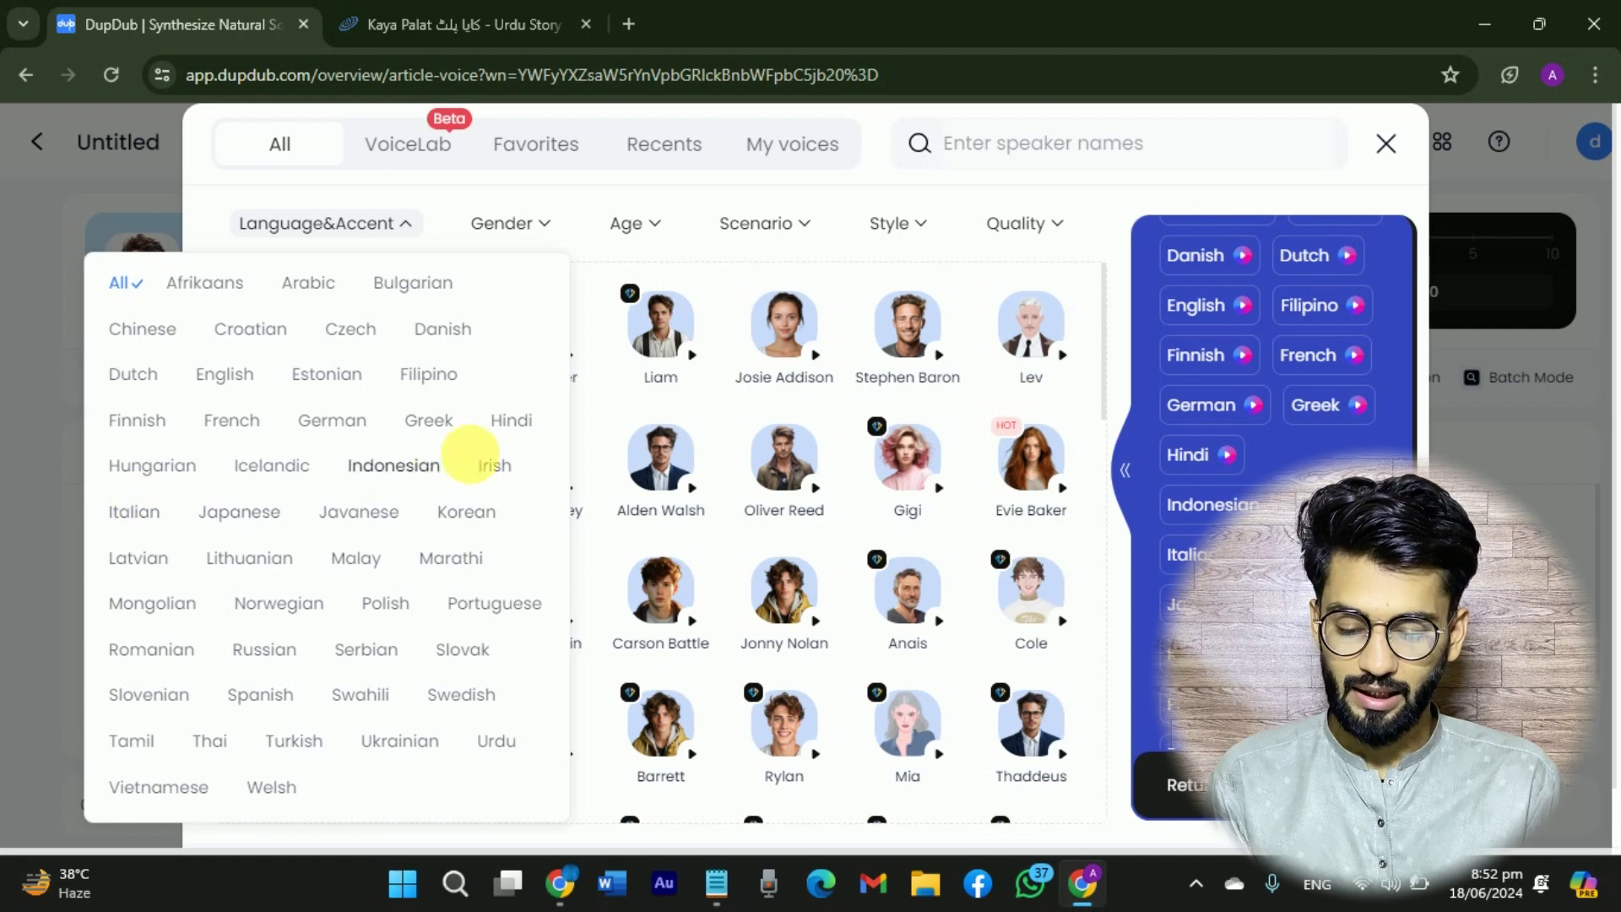
pyautogui.click(513, 419)
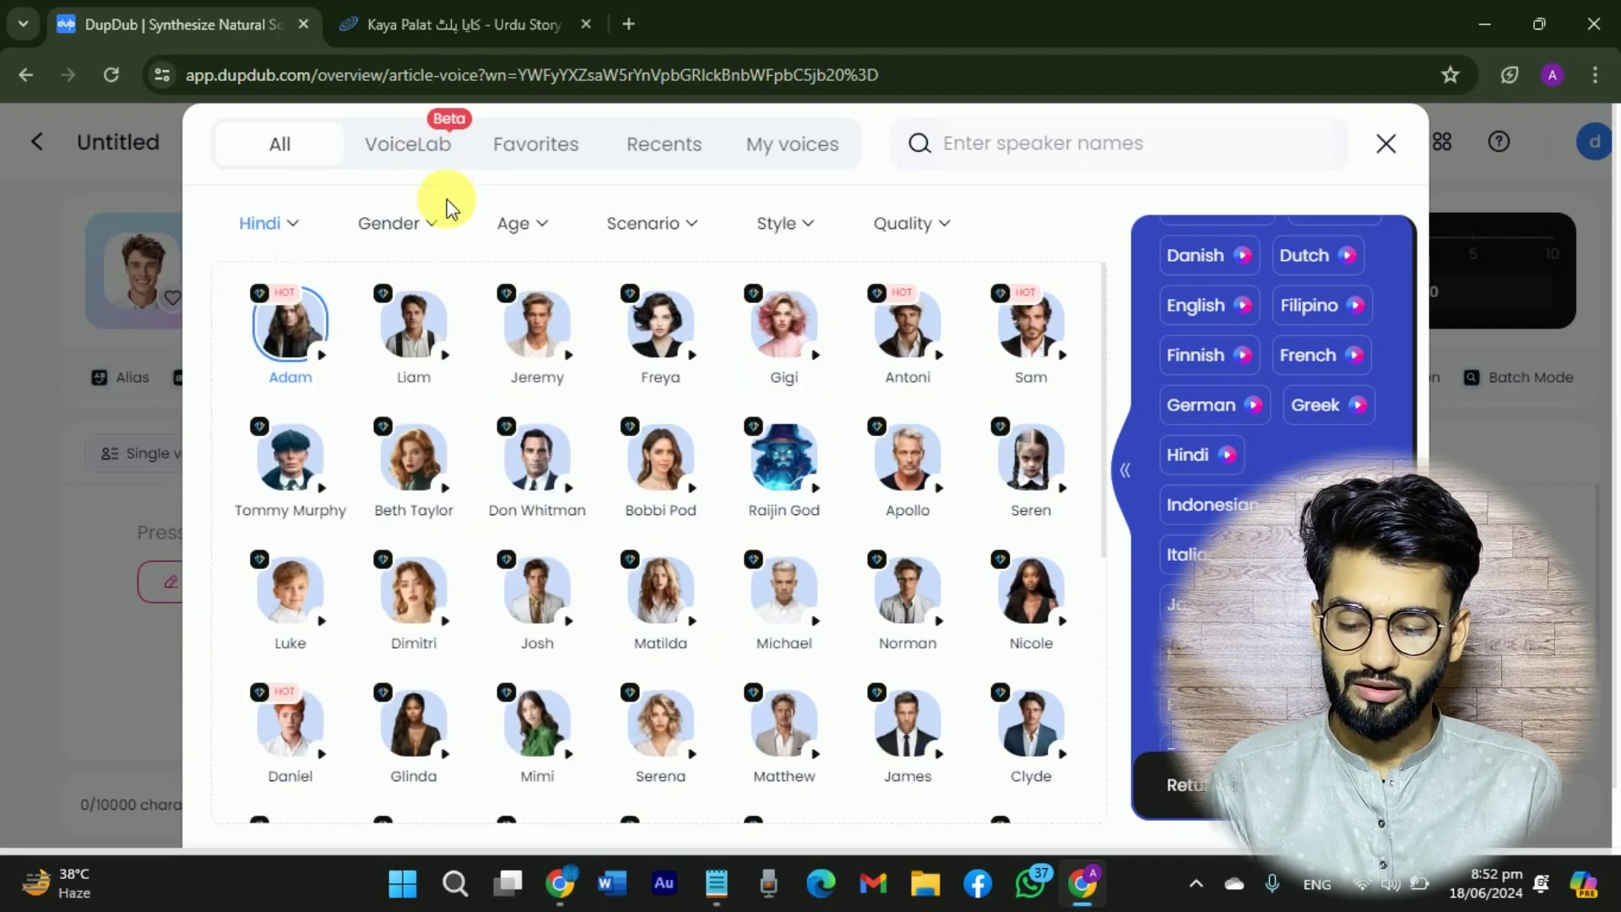
pyautogui.click(418, 223)
pyautogui.click(492, 287)
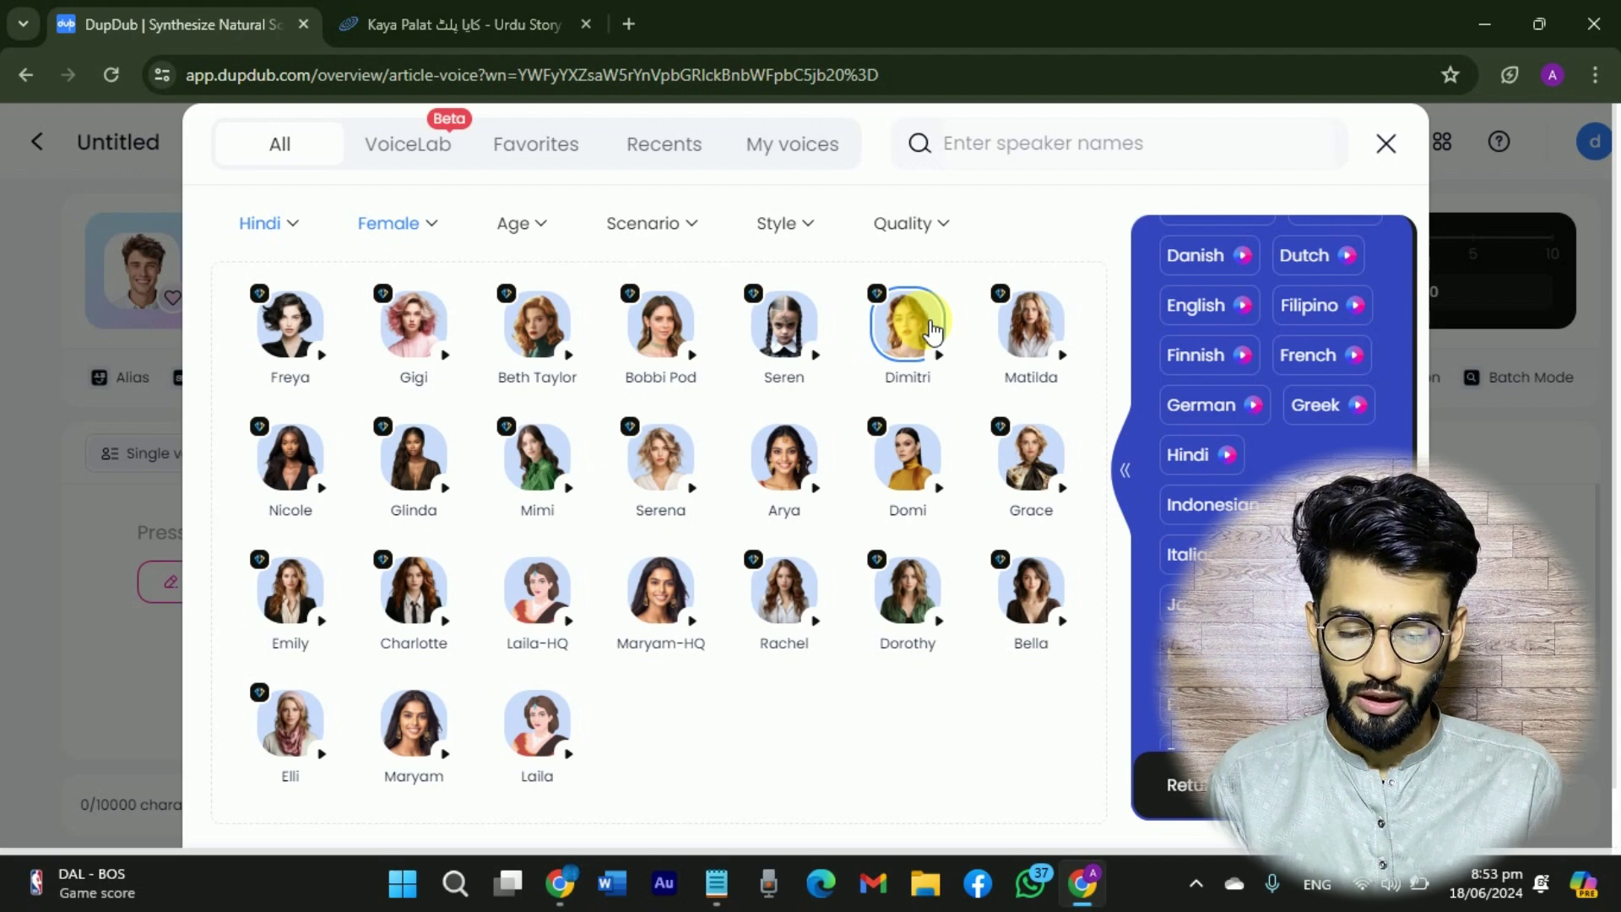
# - Play the Dimitri voice's preview and select that voice for the voiceover
pyautogui.scroll(5, 931, 329)
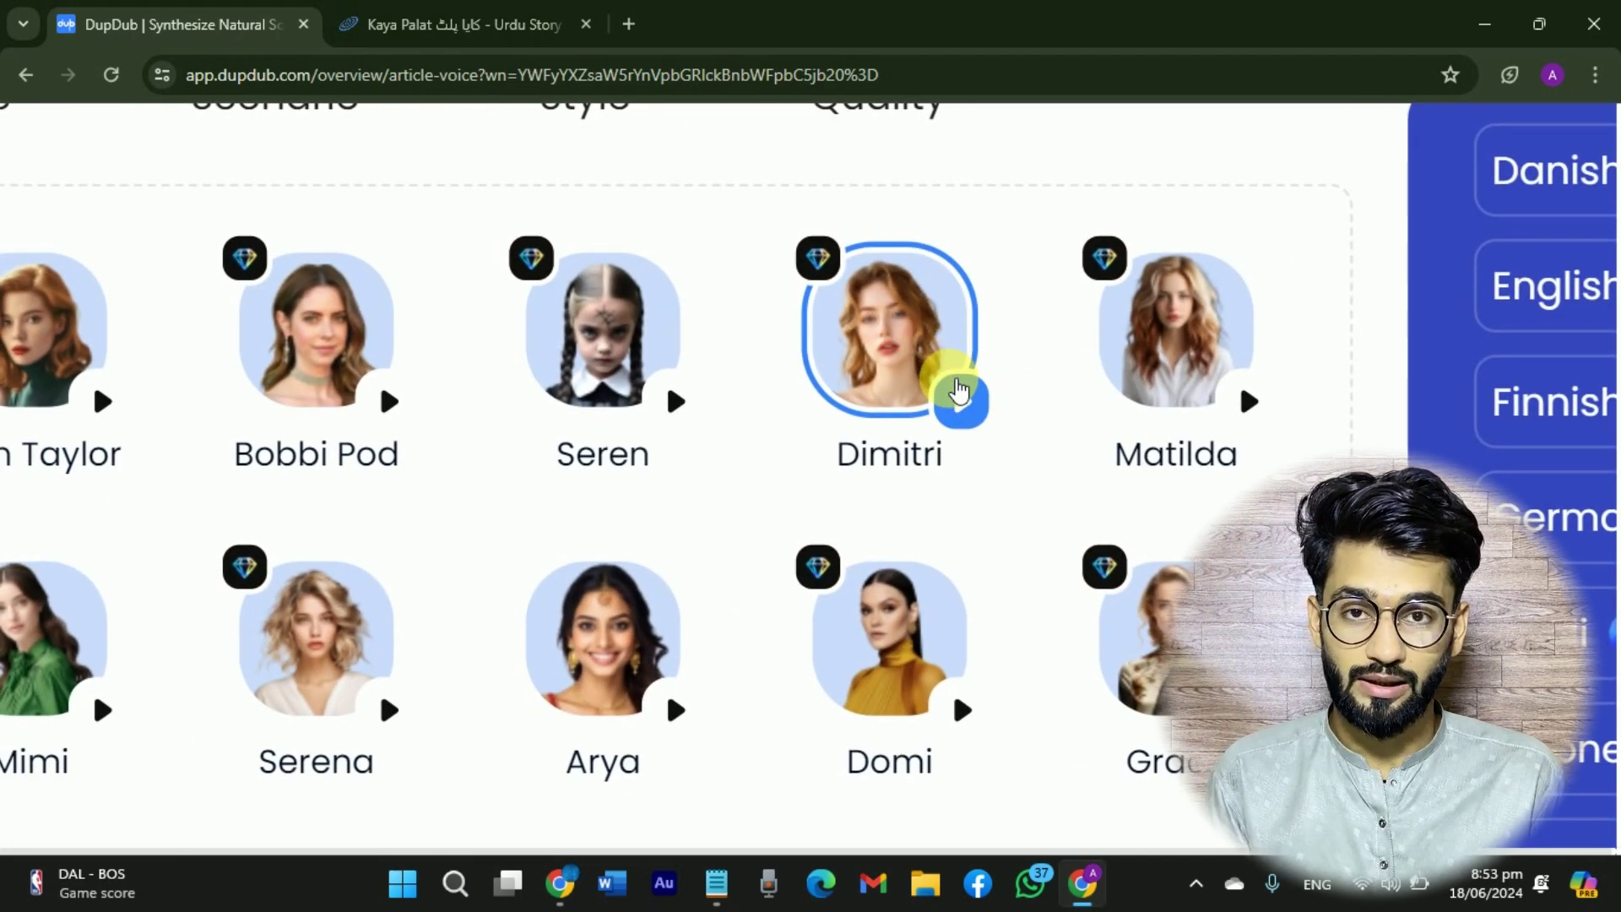
pyautogui.click(958, 395)
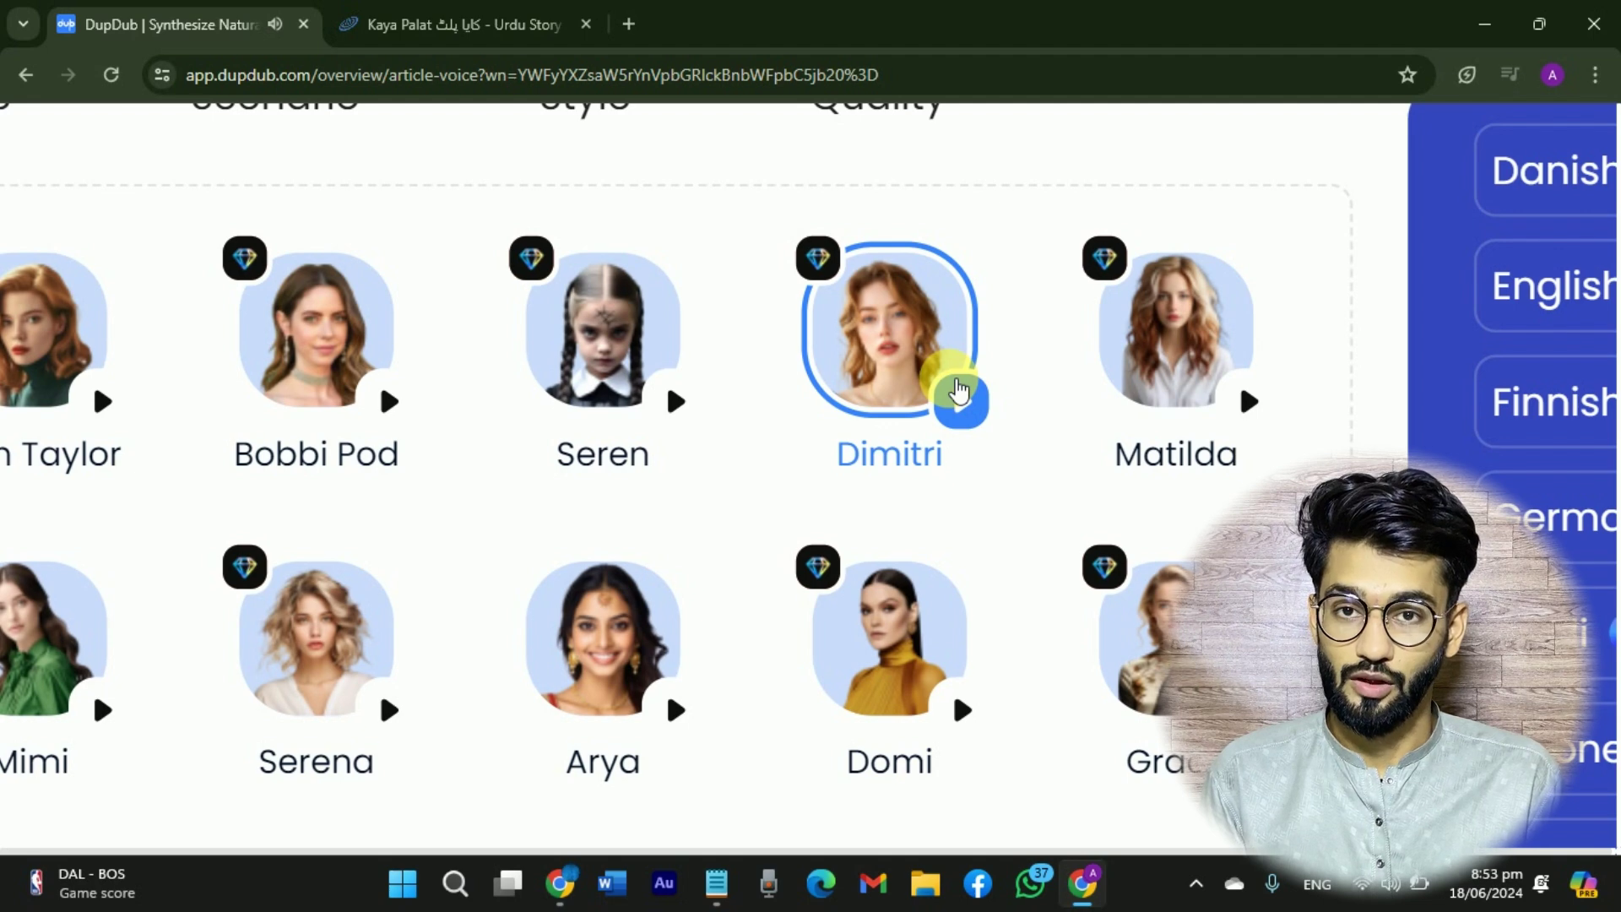
pyautogui.hotkey('ctrl', '-')
pyautogui.hotkey('ctrl', '0')
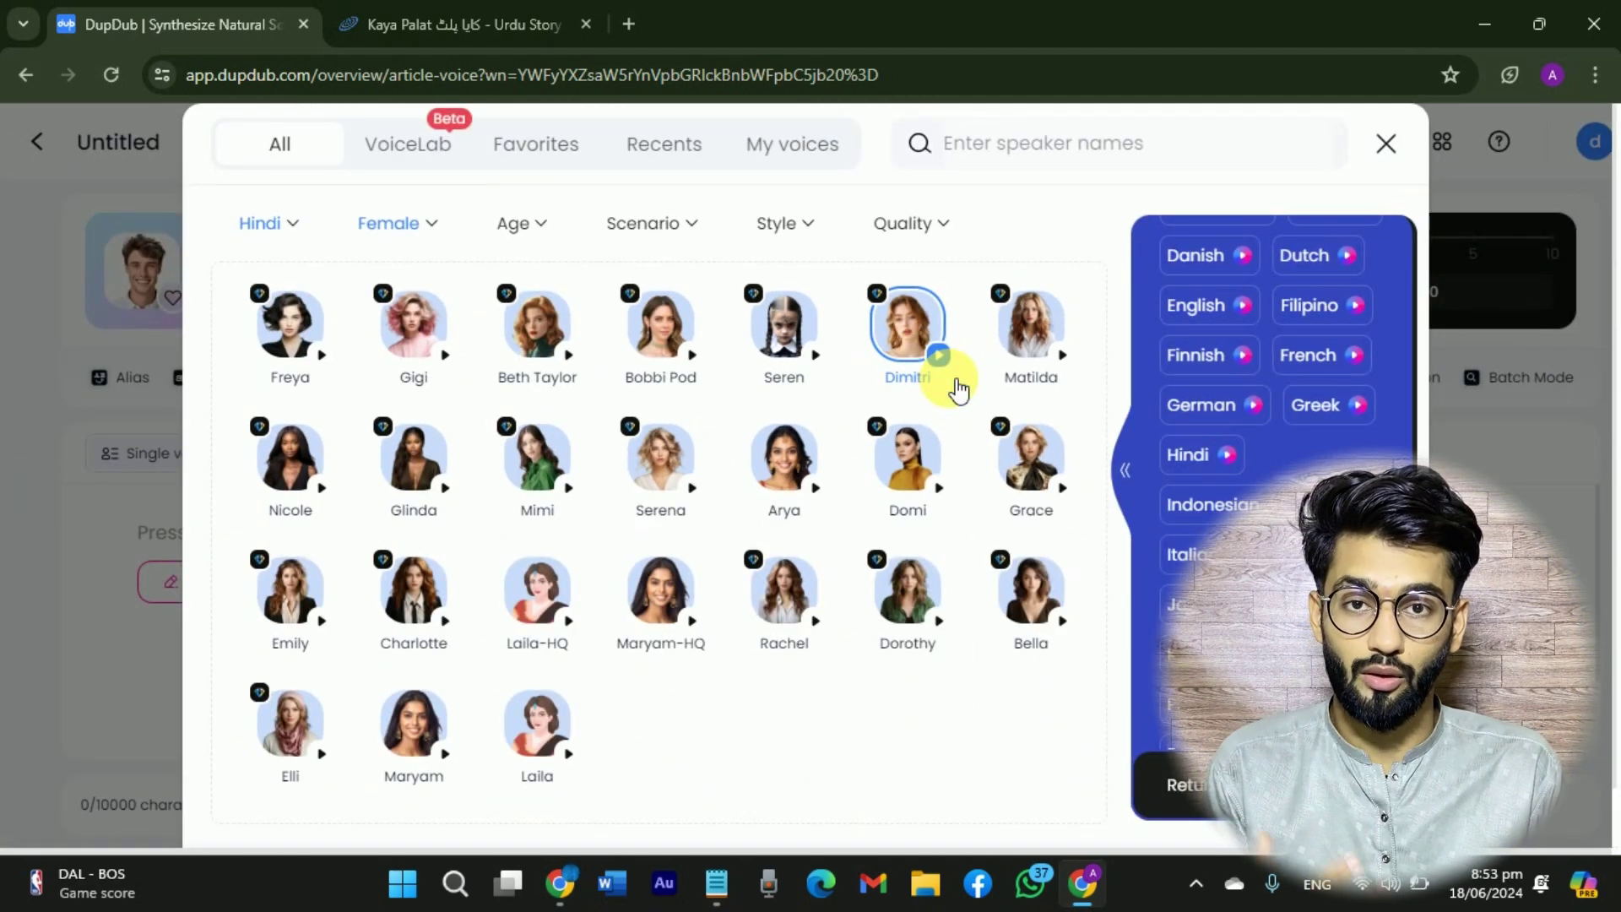
pyautogui.click(907, 332)
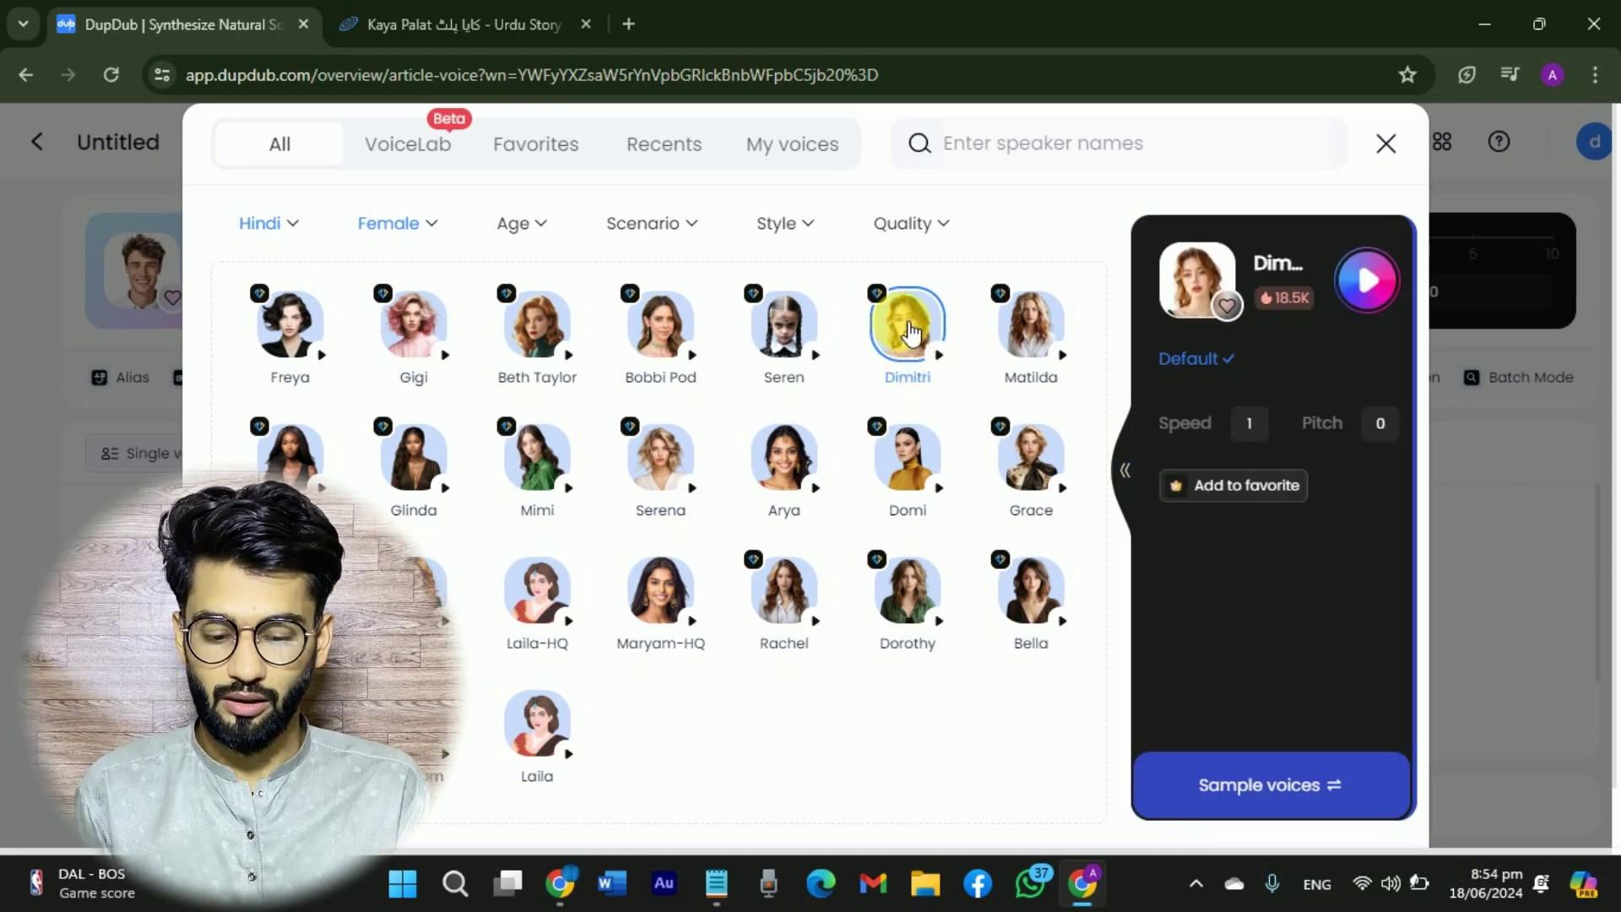
# - Play Dimitri's Hindi language sample and confirm Dimitri as the voiceover speaker
pyautogui.scroll(-1, 1232, 464)
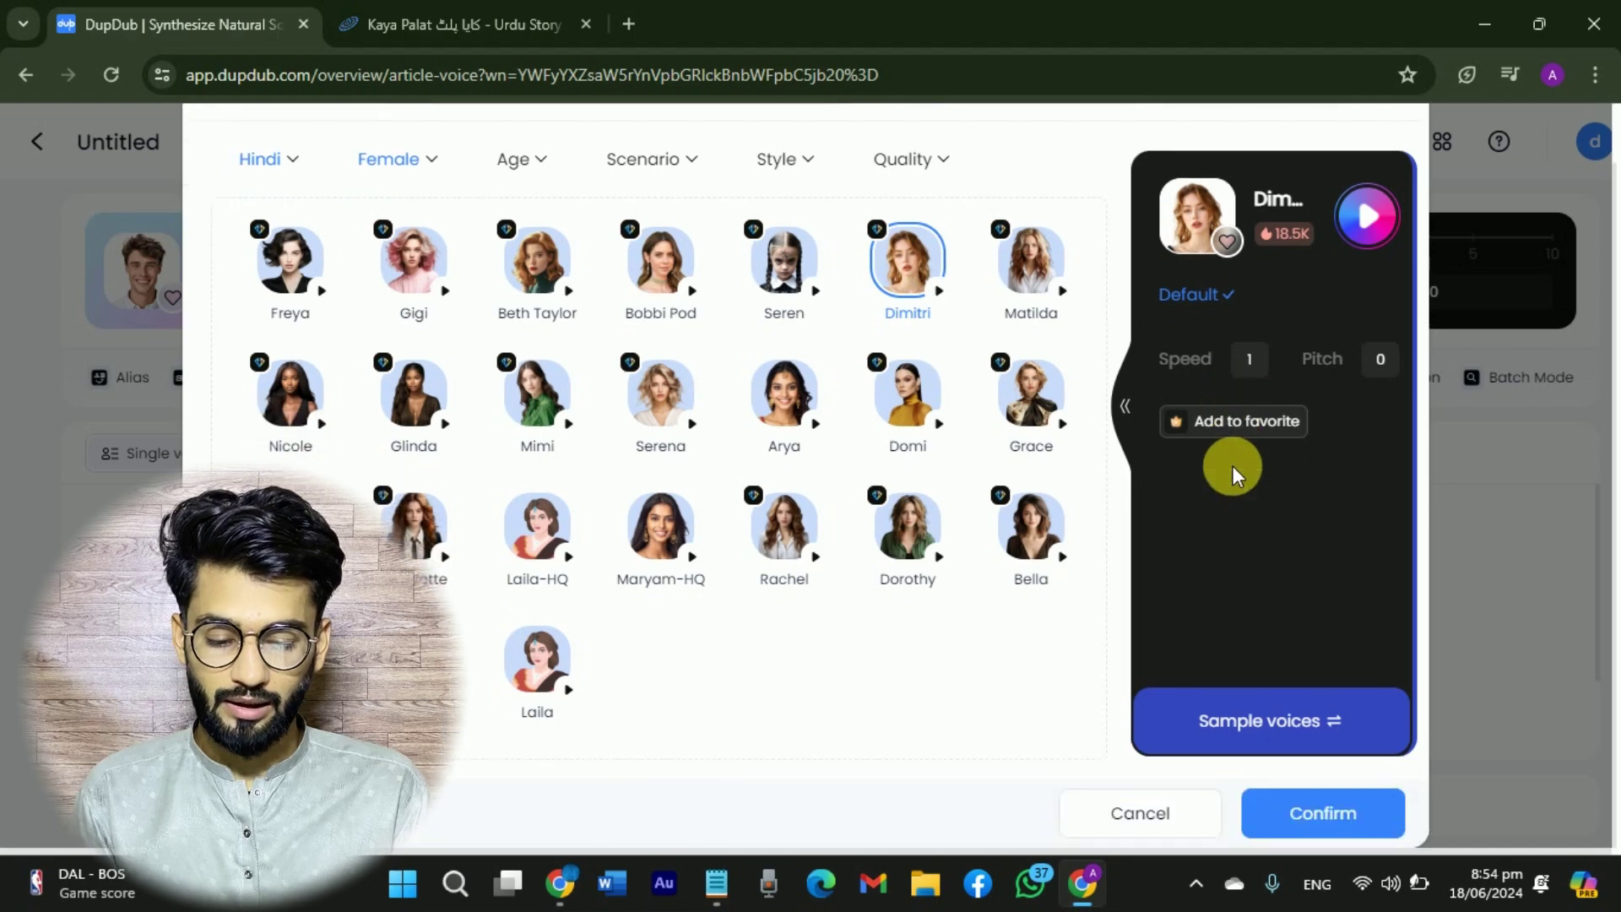
pyautogui.click(1284, 713)
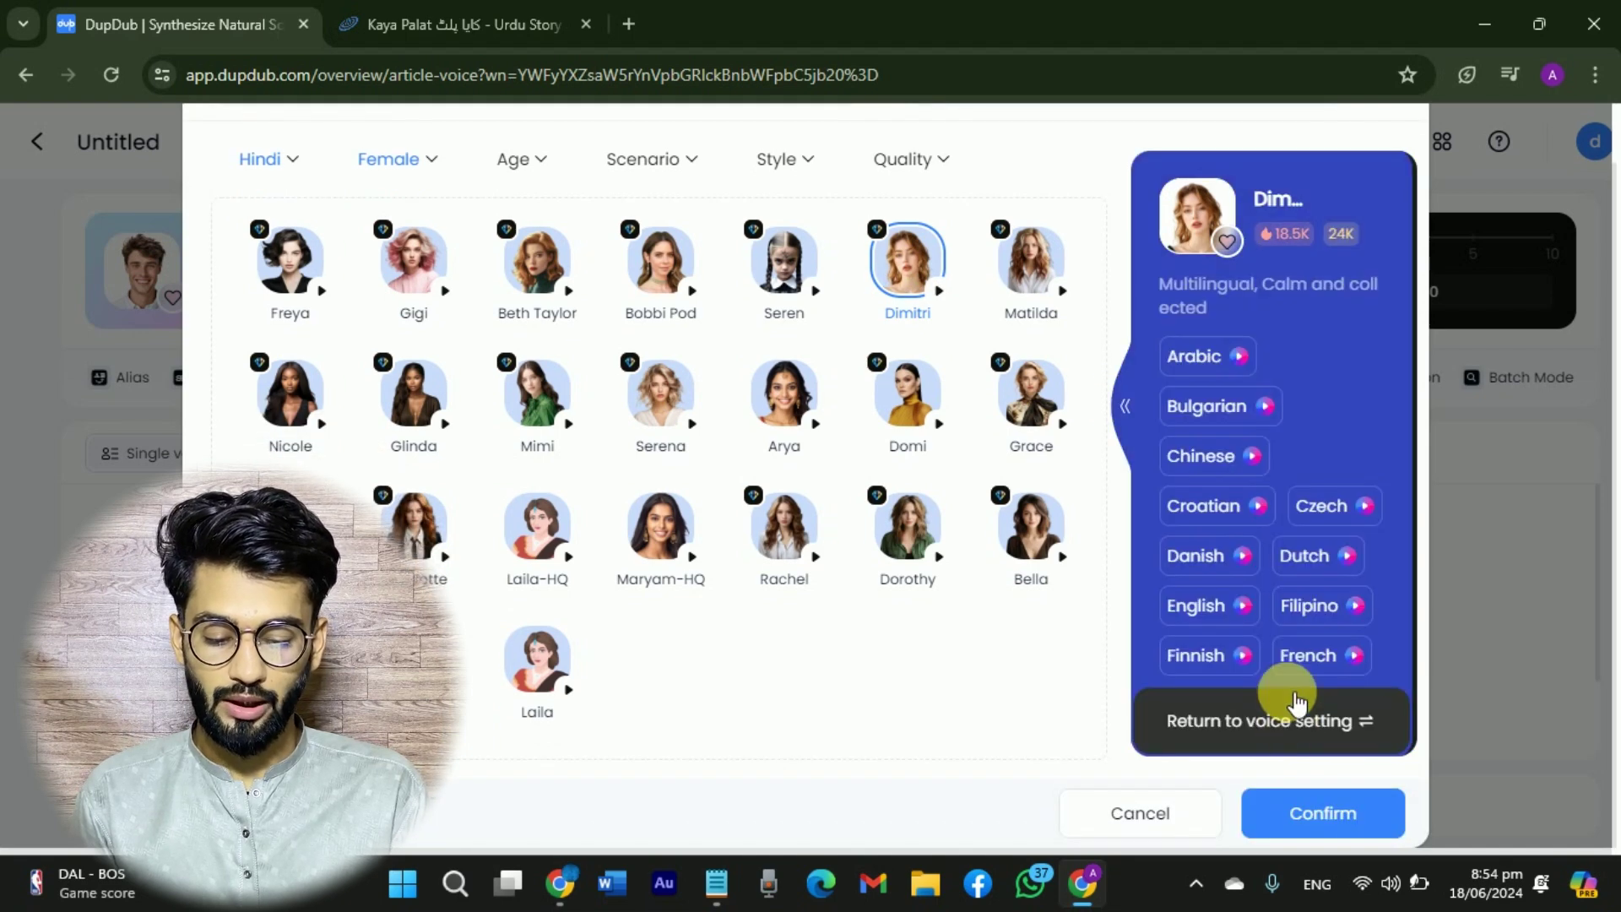
pyautogui.scroll(-3, 1287, 574)
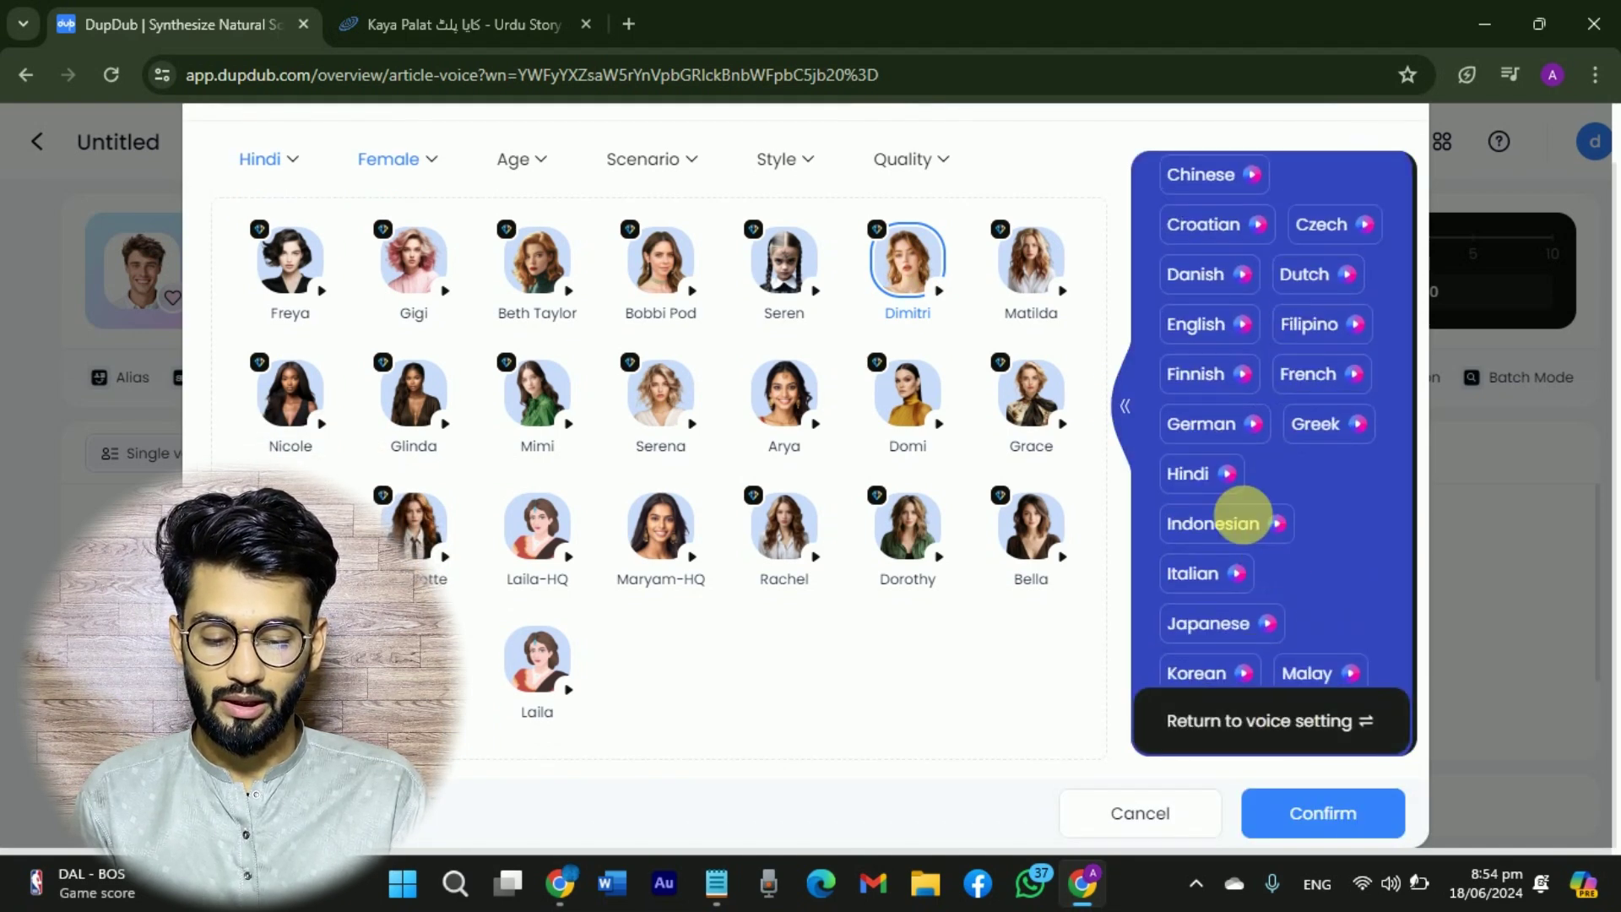
pyautogui.click(1193, 473)
pyautogui.click(1324, 815)
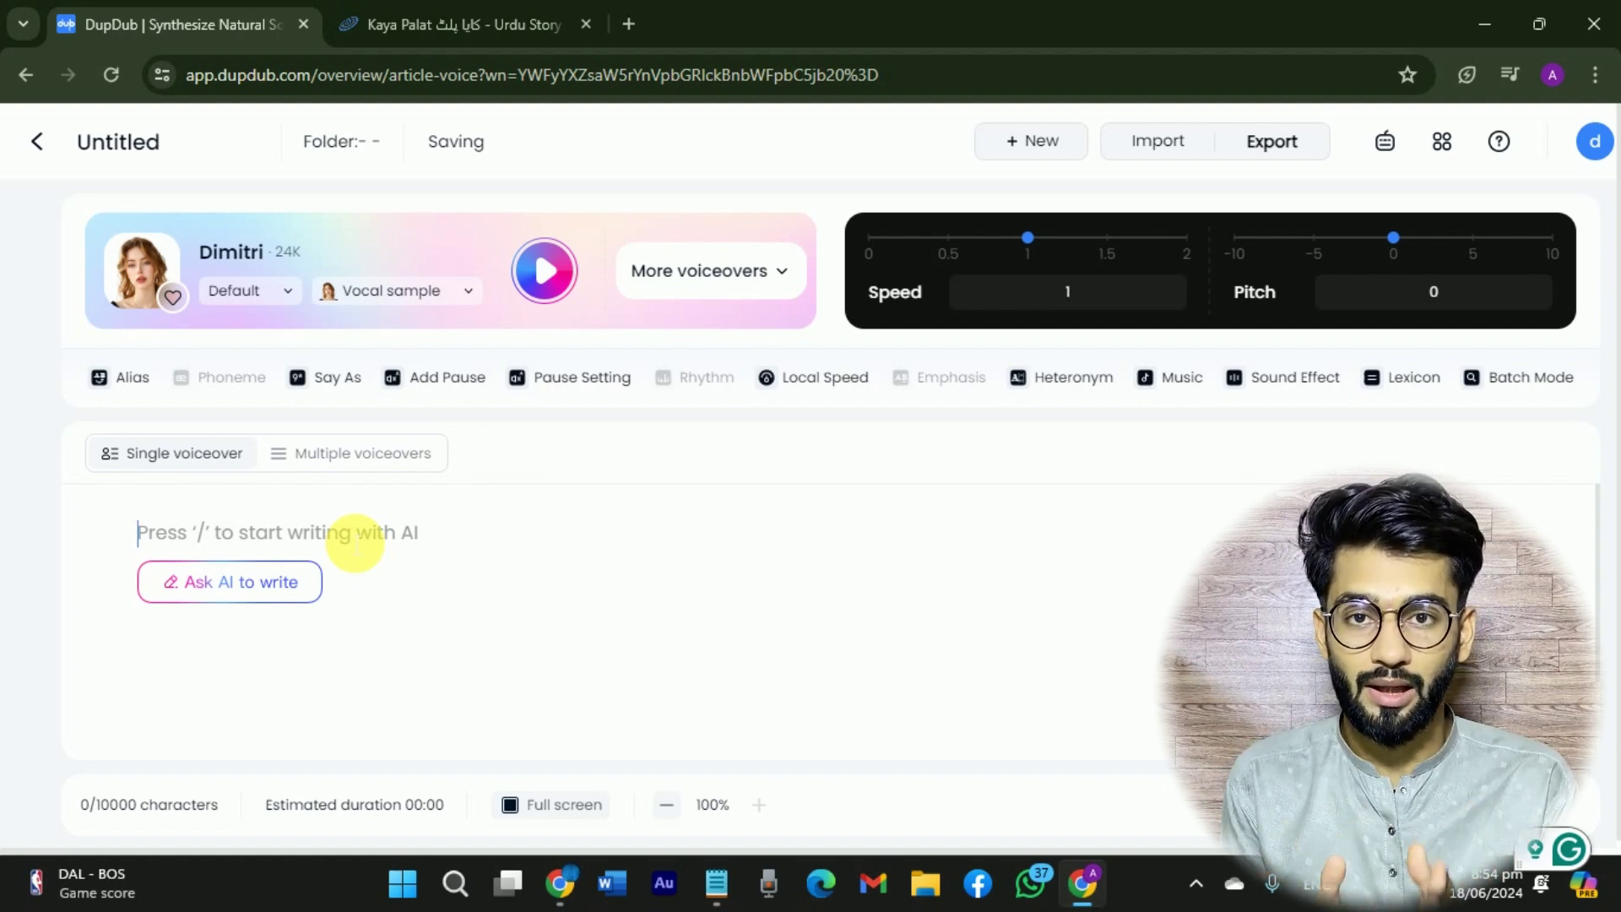
# - Switch to the Kaya Palat story page and copy the story's first paragraph
pyautogui.click(387, 22)
pyautogui.scroll(4, 604, 348)
pyautogui.click(605, 348)
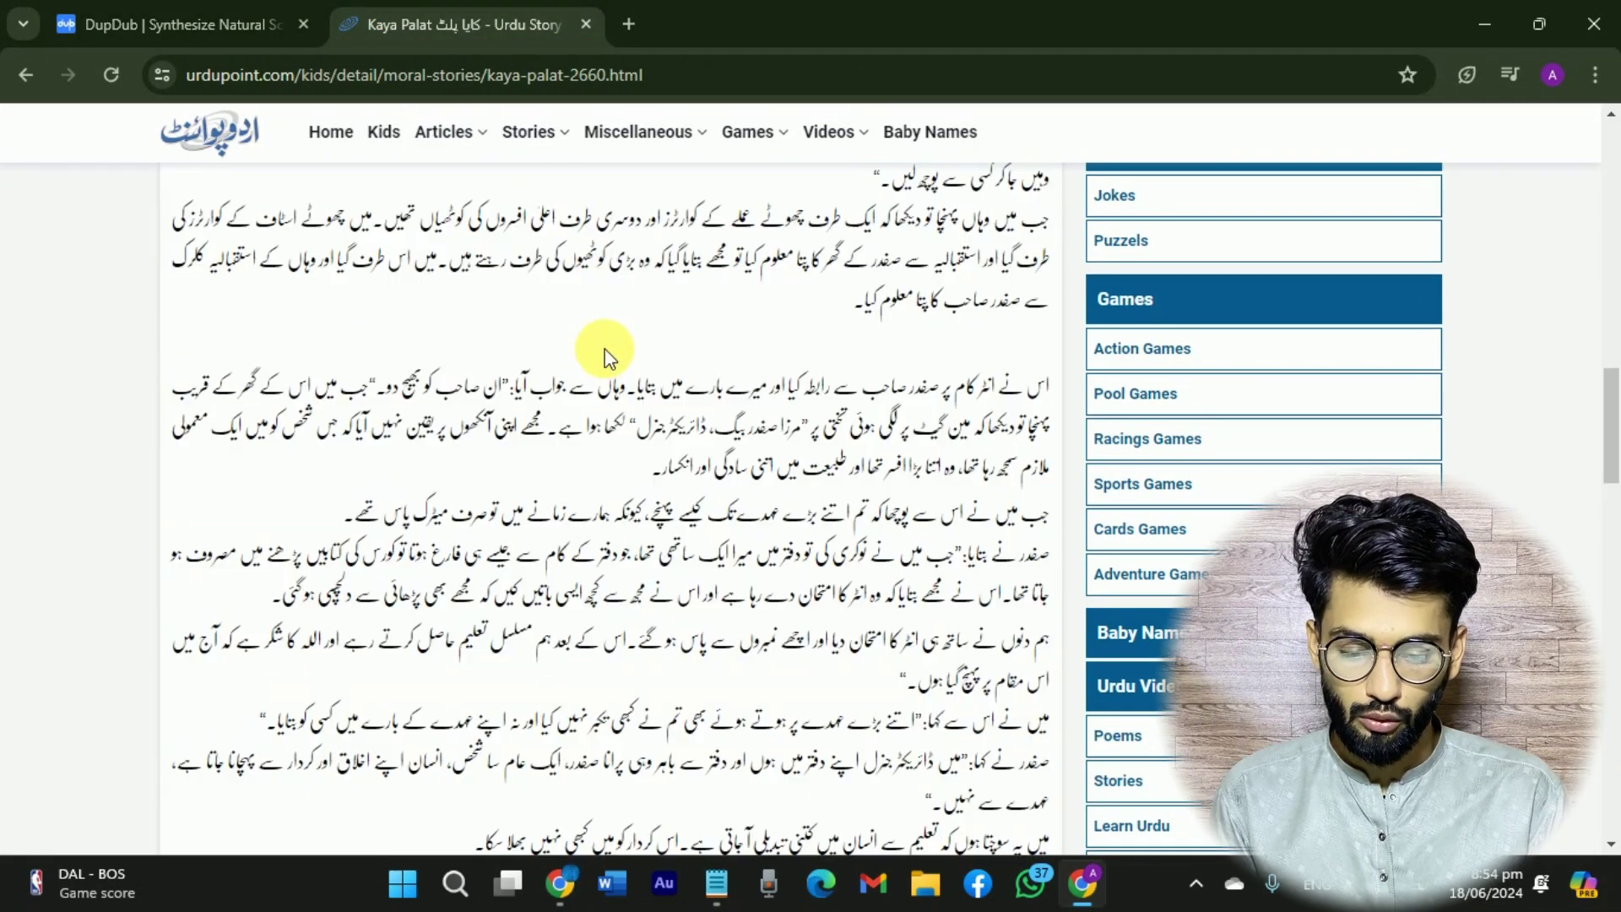
pyautogui.scroll(5, 605, 347)
pyautogui.scroll(5, 605, 347)
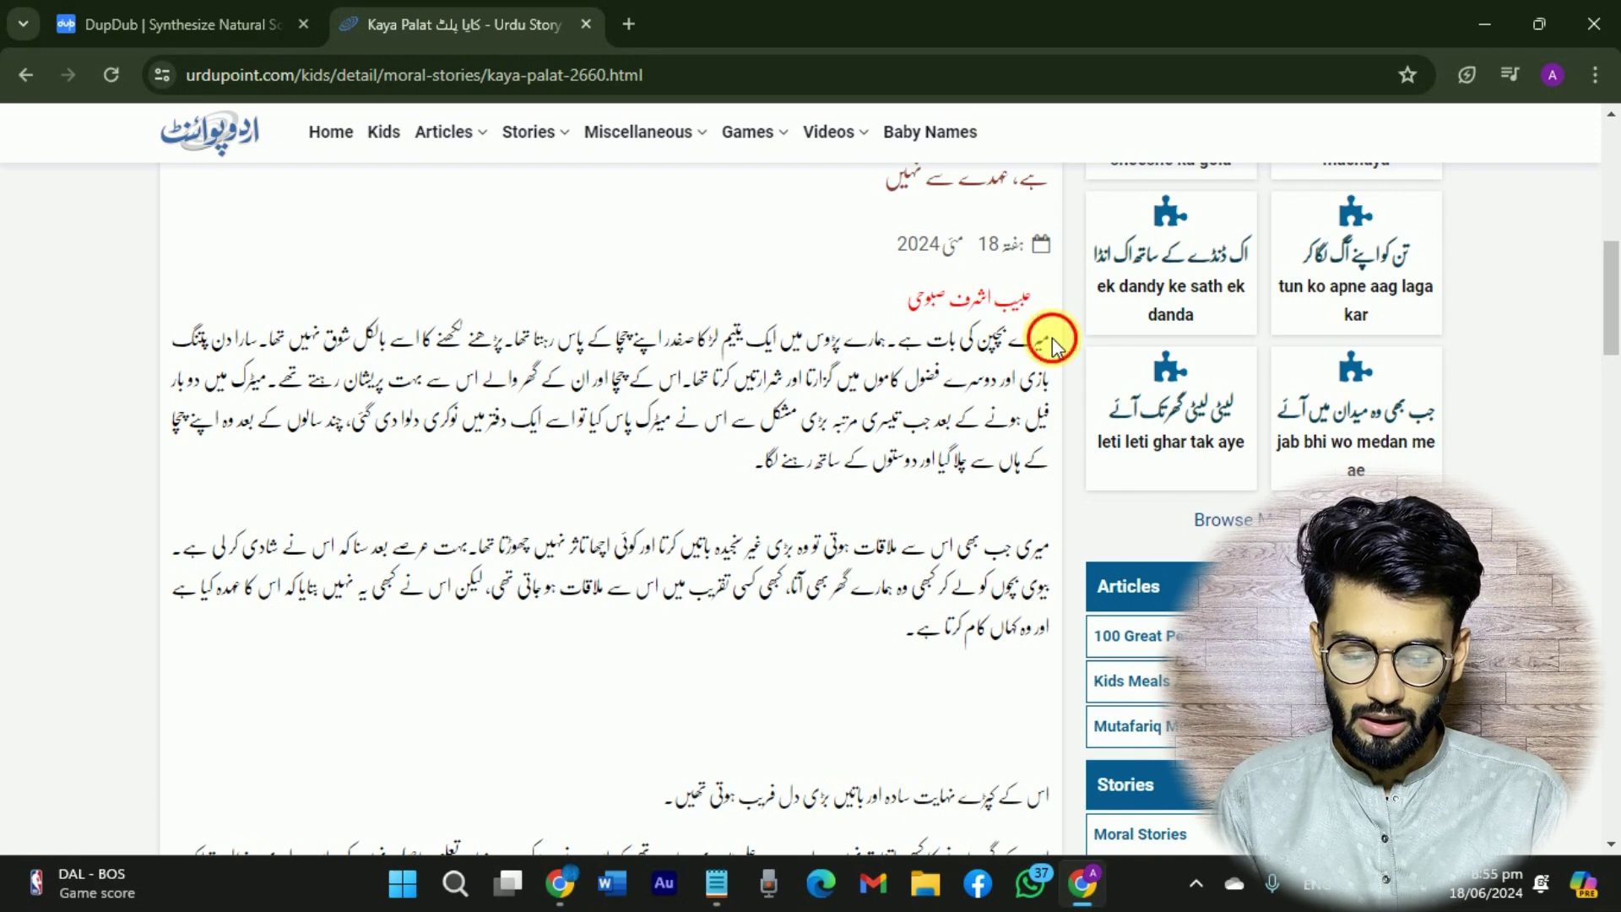
pyautogui.moveTo(1052, 345); pyautogui.dragTo(769, 469)
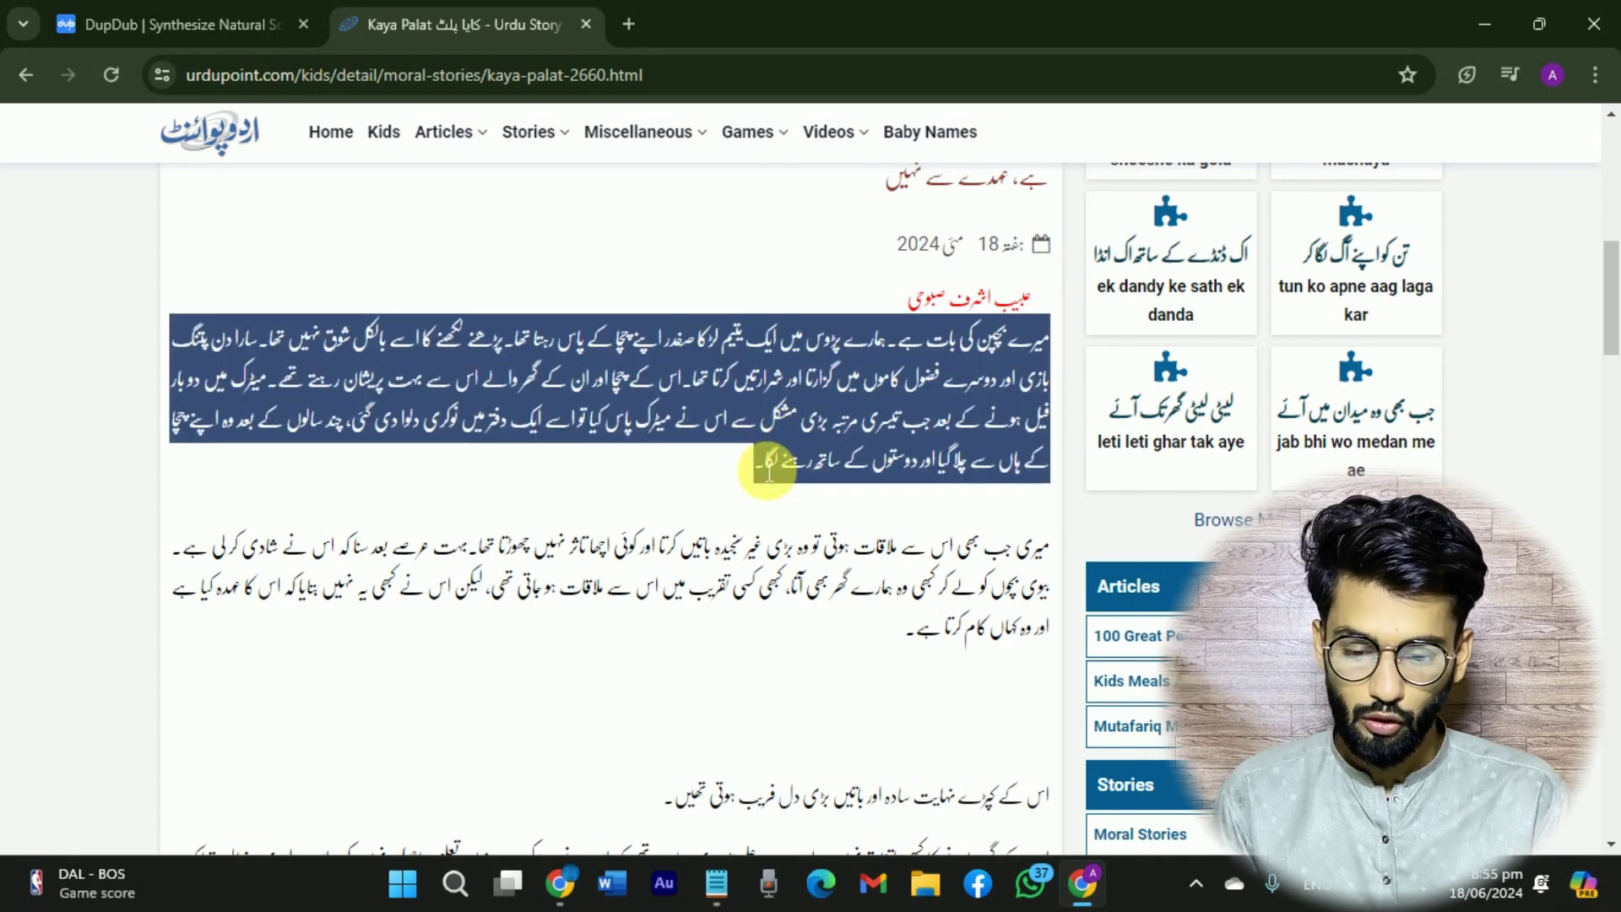
# - Search Google for "urdu to hindi" in a new browser tab
pyautogui.click(631, 14)
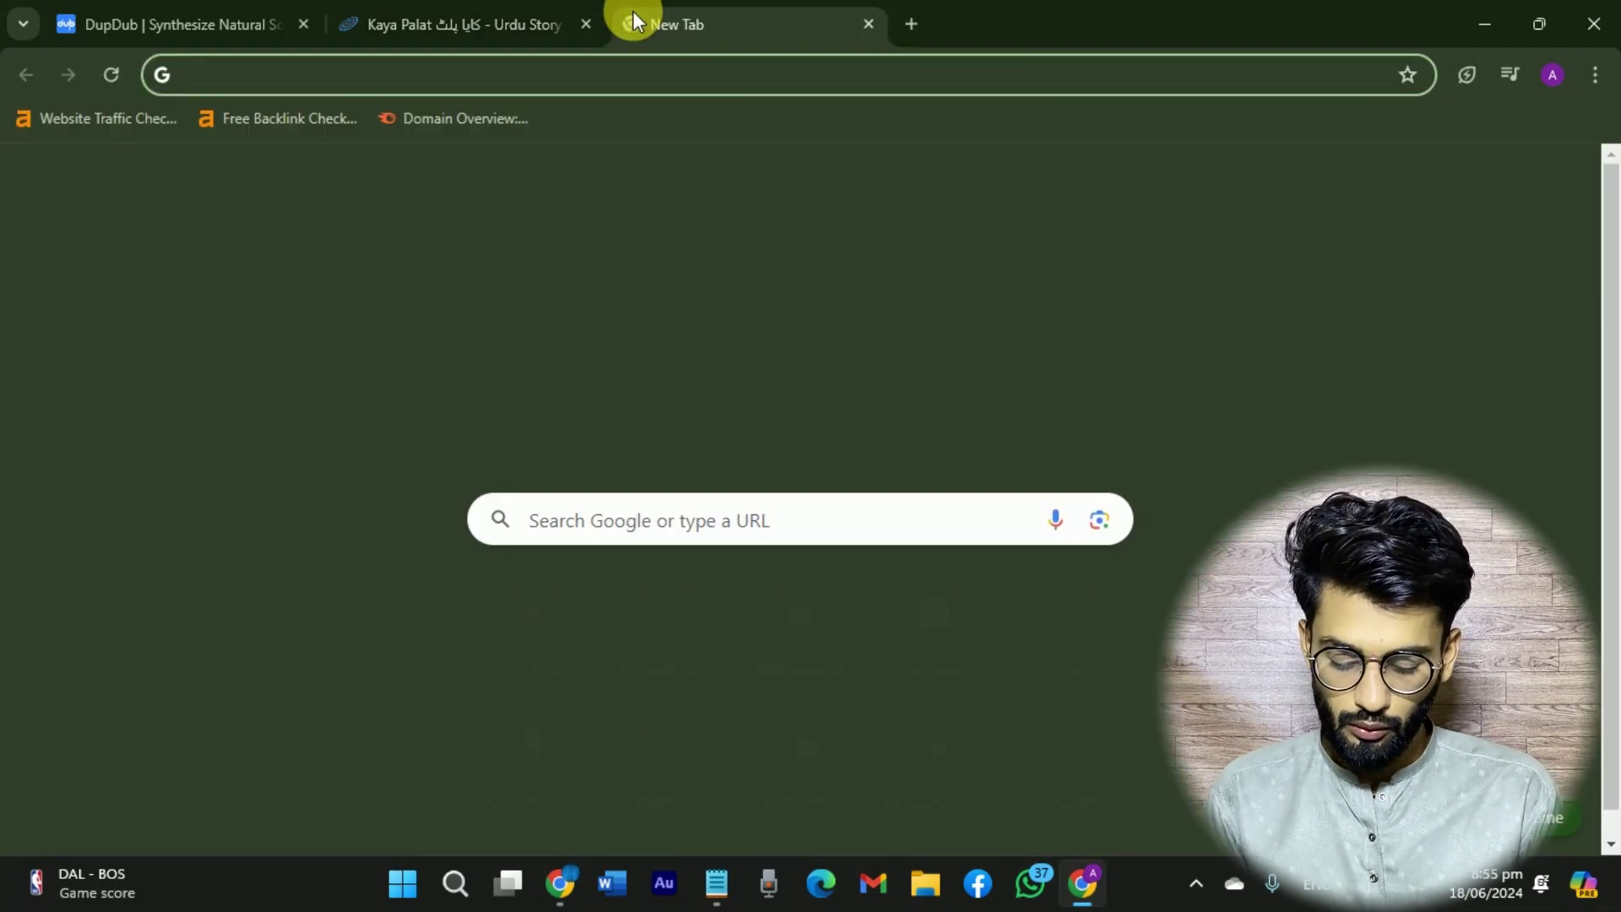
pyautogui.write('ur')
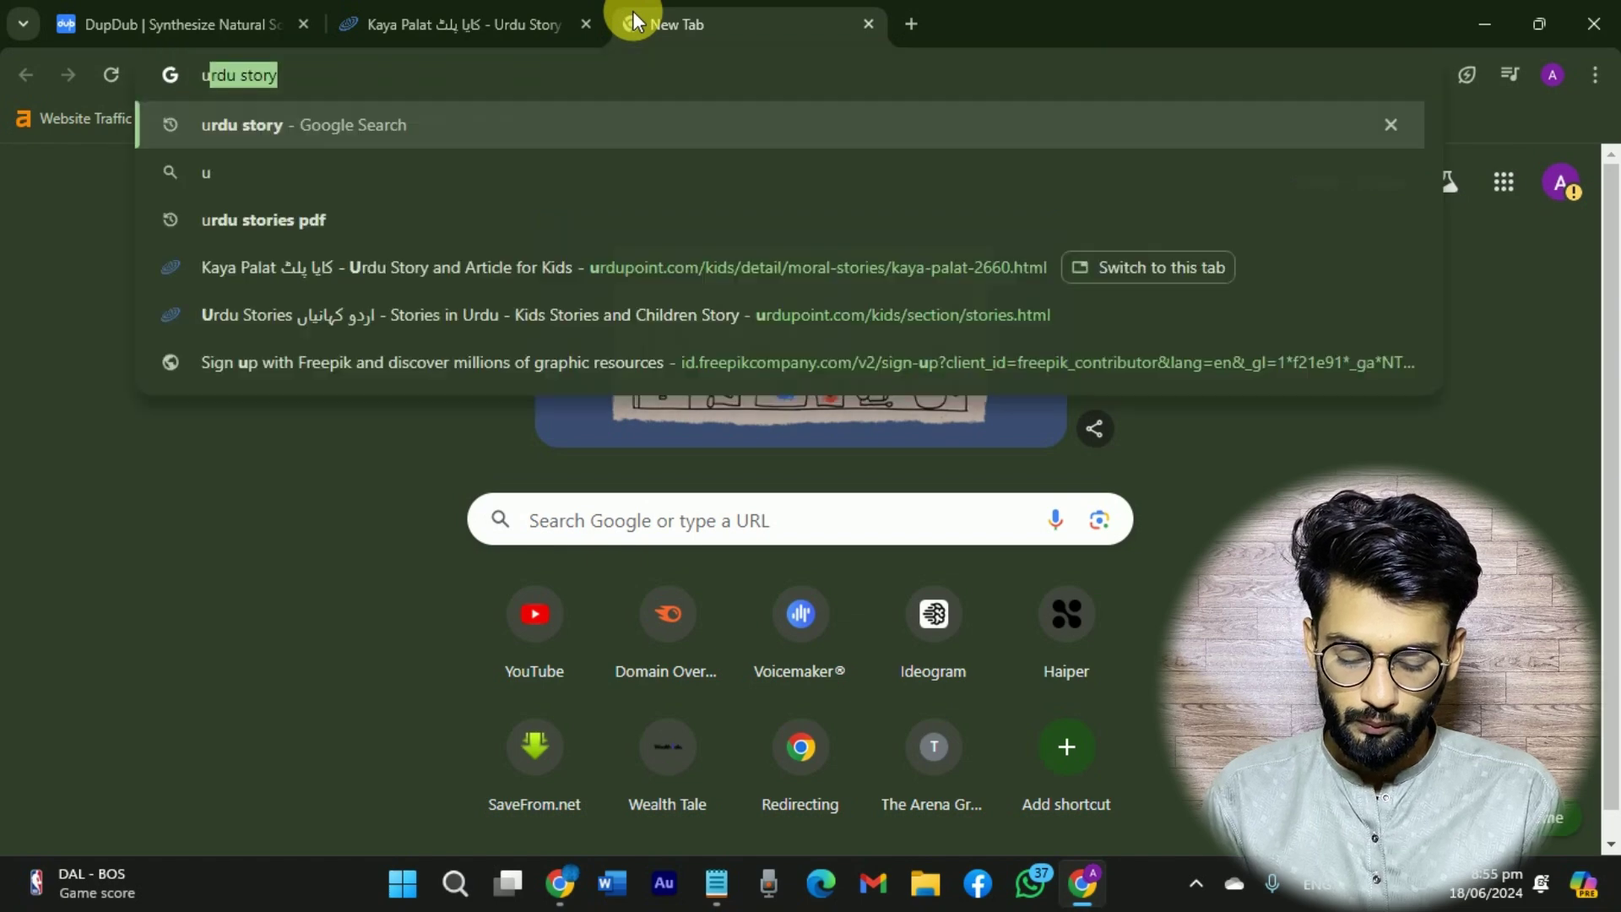
pyautogui.write('d')
pyautogui.press('BackSpace')
pyautogui.write('rdu t')
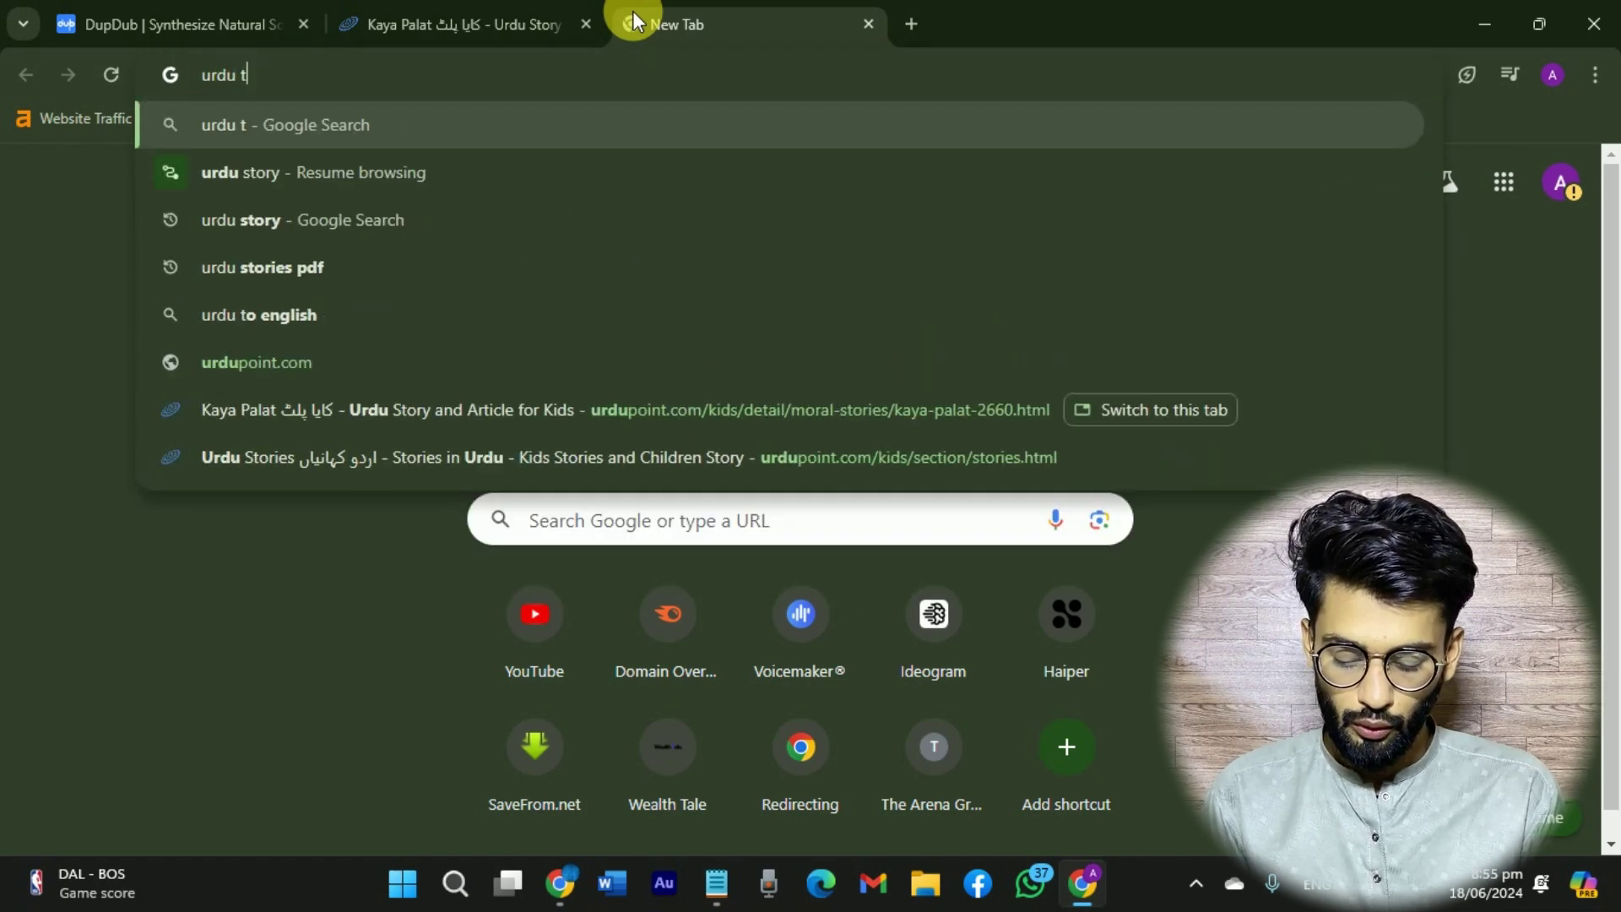
pyautogui.write('o hindi')
pyautogui.press('Return')
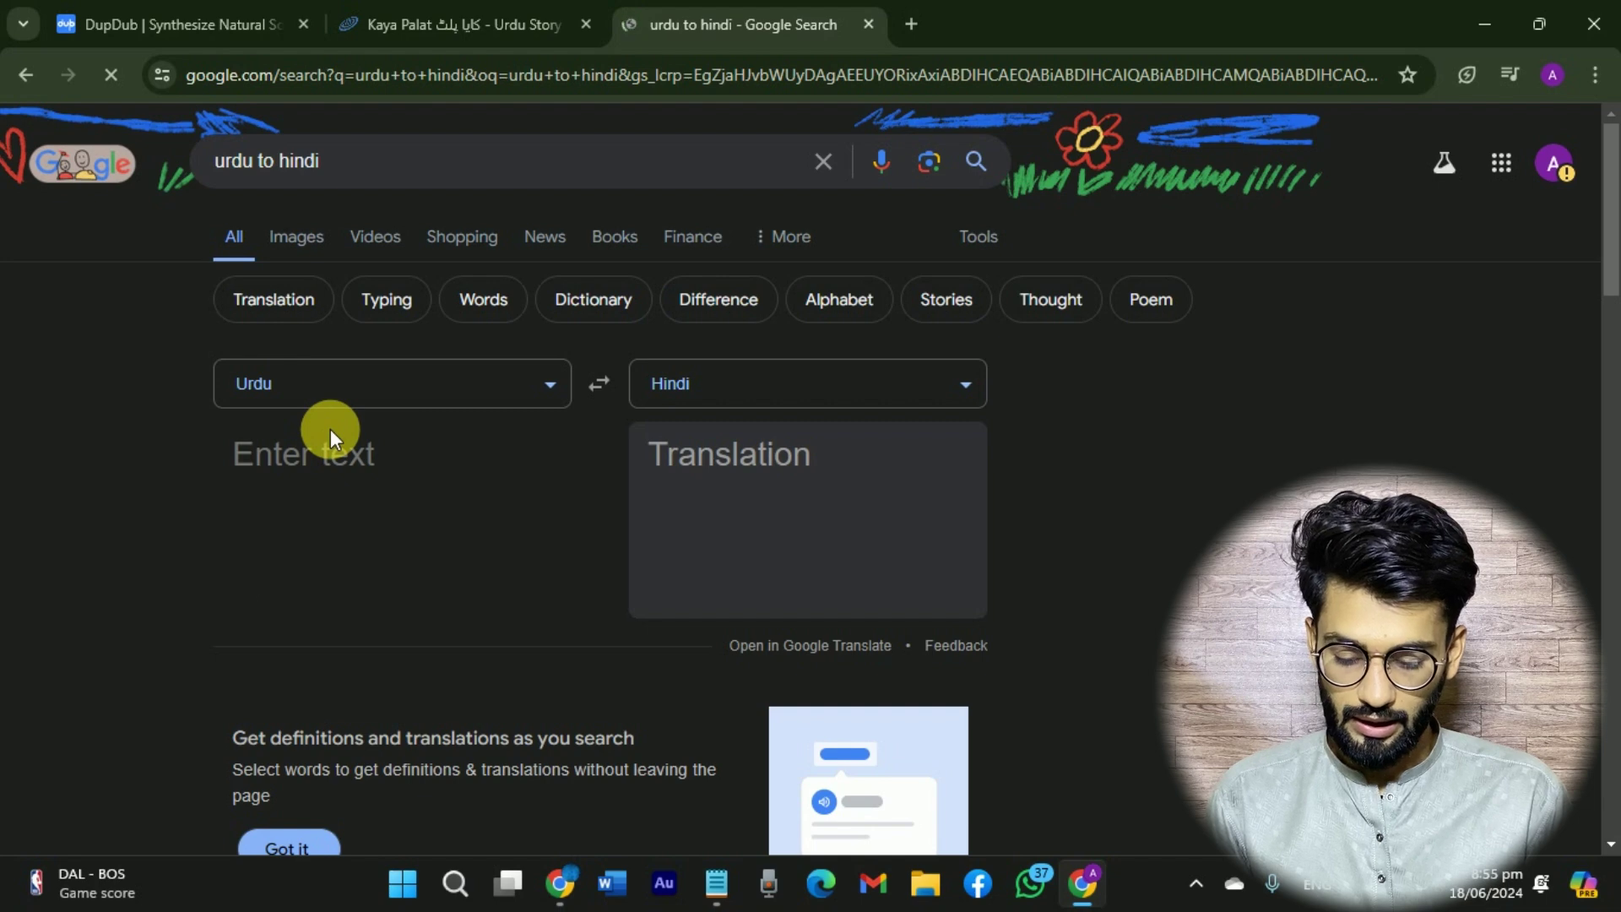
# - Translate the copied Urdu paragraph into Hindi in the Google translation box and copy the translation
pyautogui.click(334, 435)
pyautogui.hotkey('ctrl', 'v')
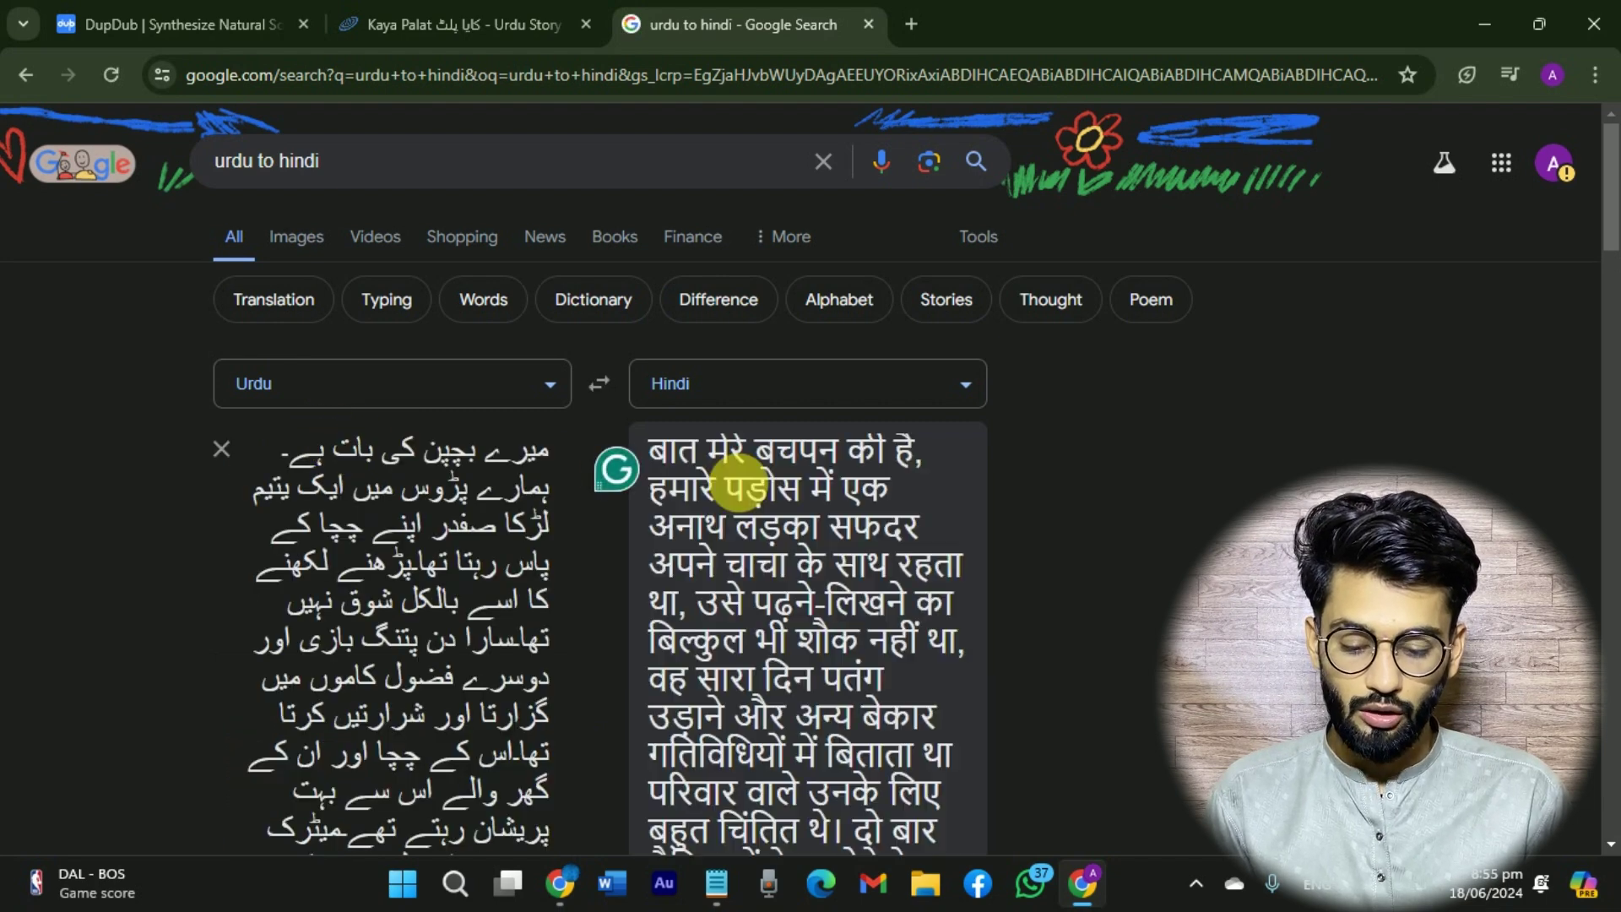
pyautogui.scroll(-6, 740, 484)
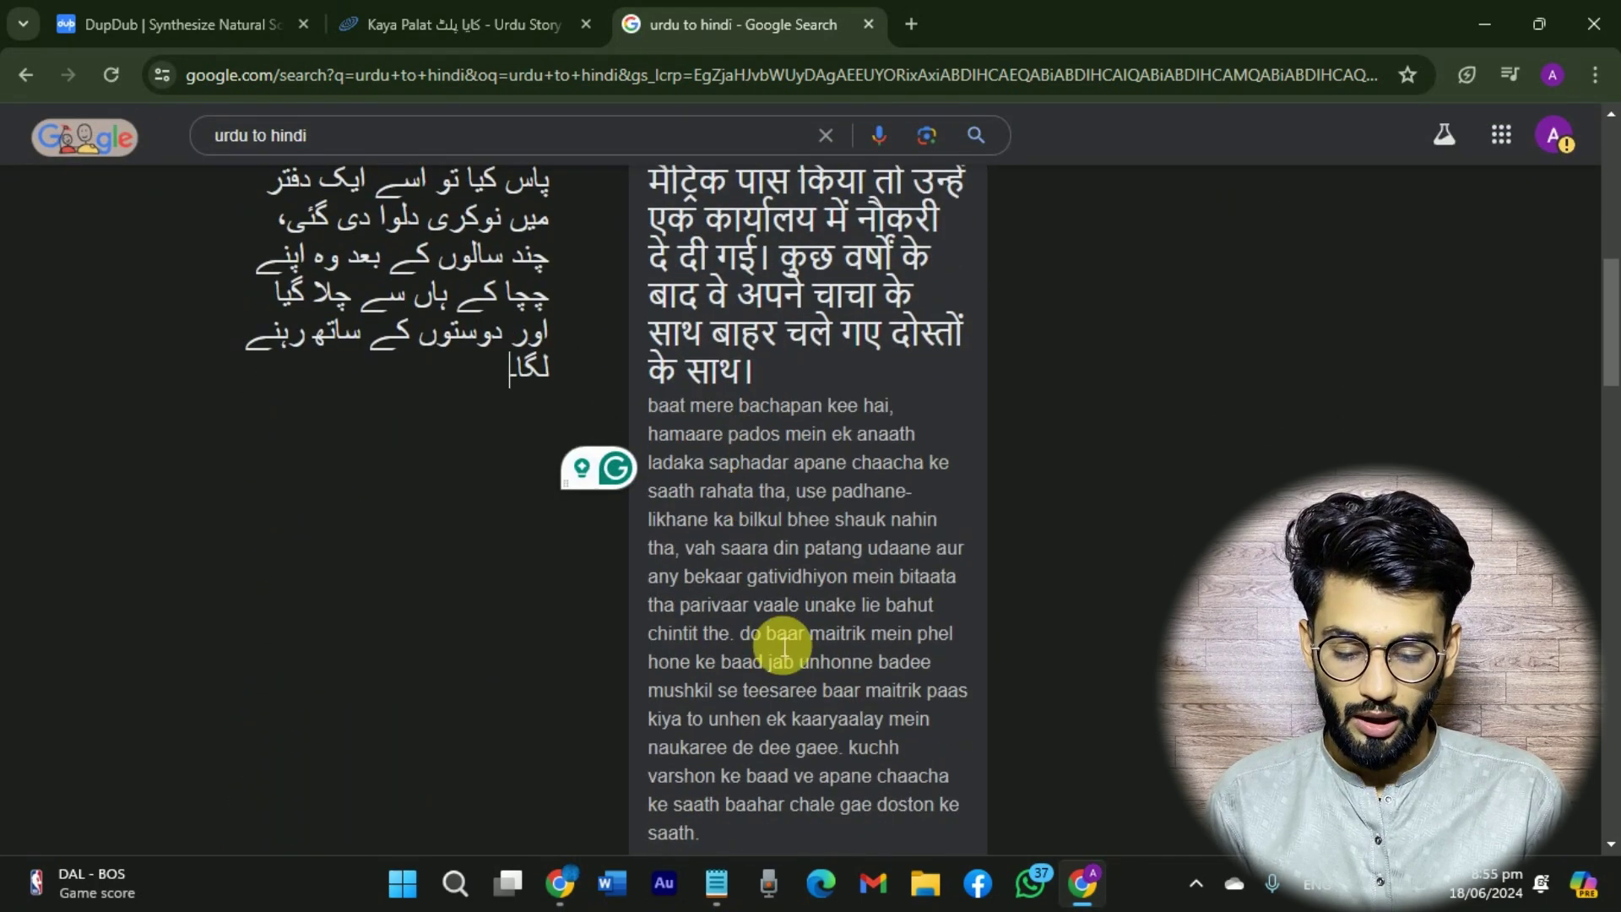
pyautogui.scroll(-3, 790, 473)
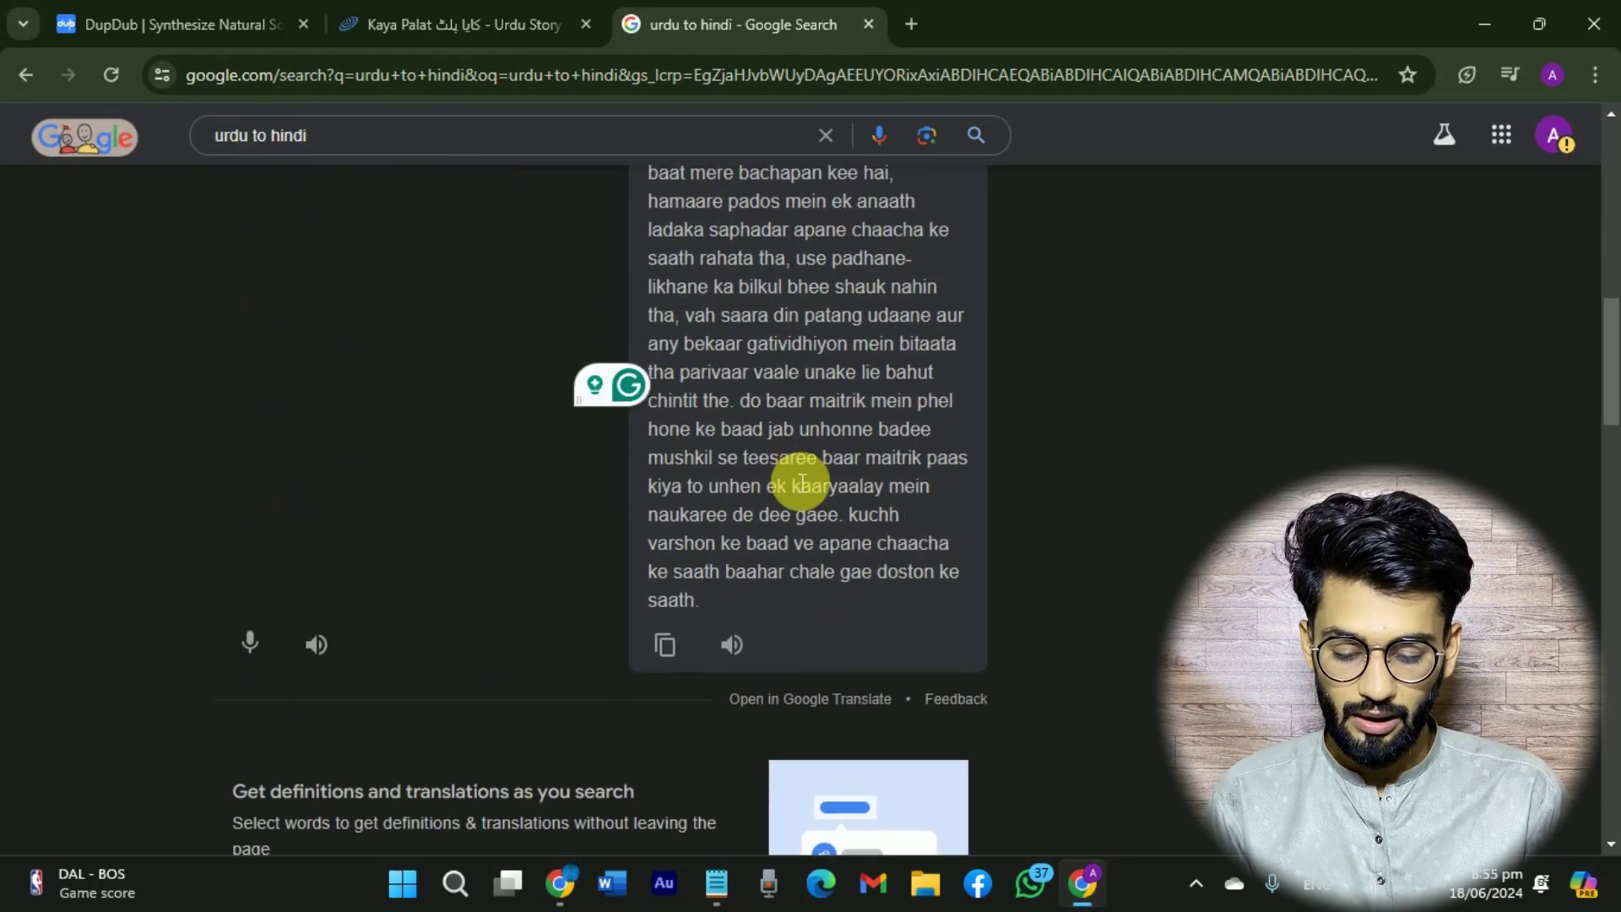
pyautogui.click(666, 646)
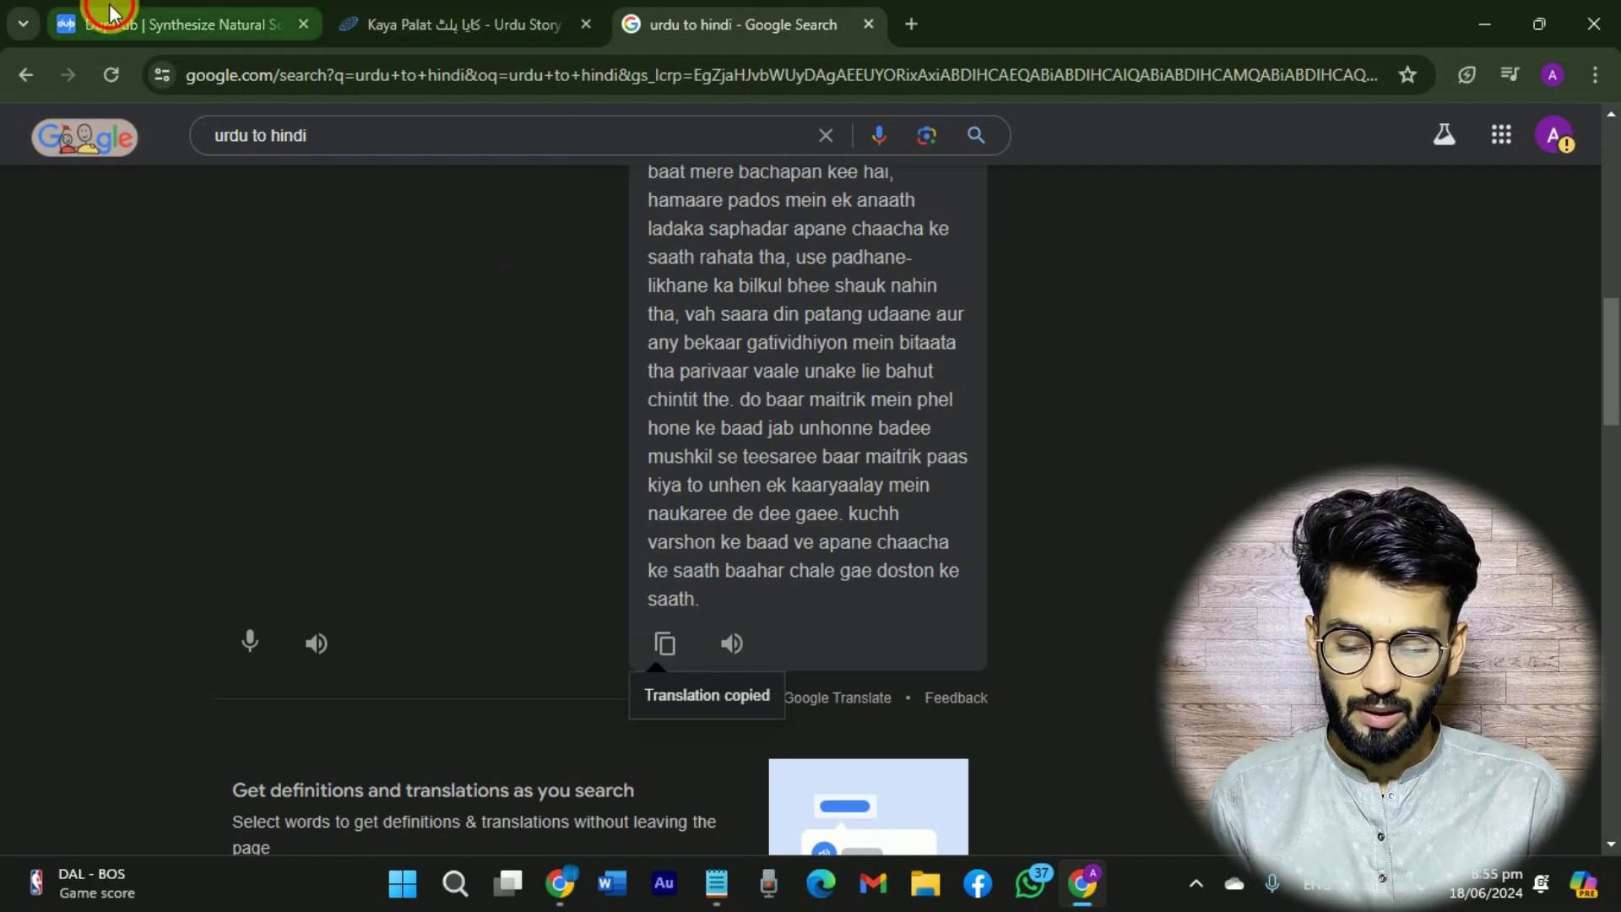
# - Switch back to DupDub and paste the Hindi translation as the single voiceover script
pyautogui.click(169, 25)
pyautogui.click(259, 534)
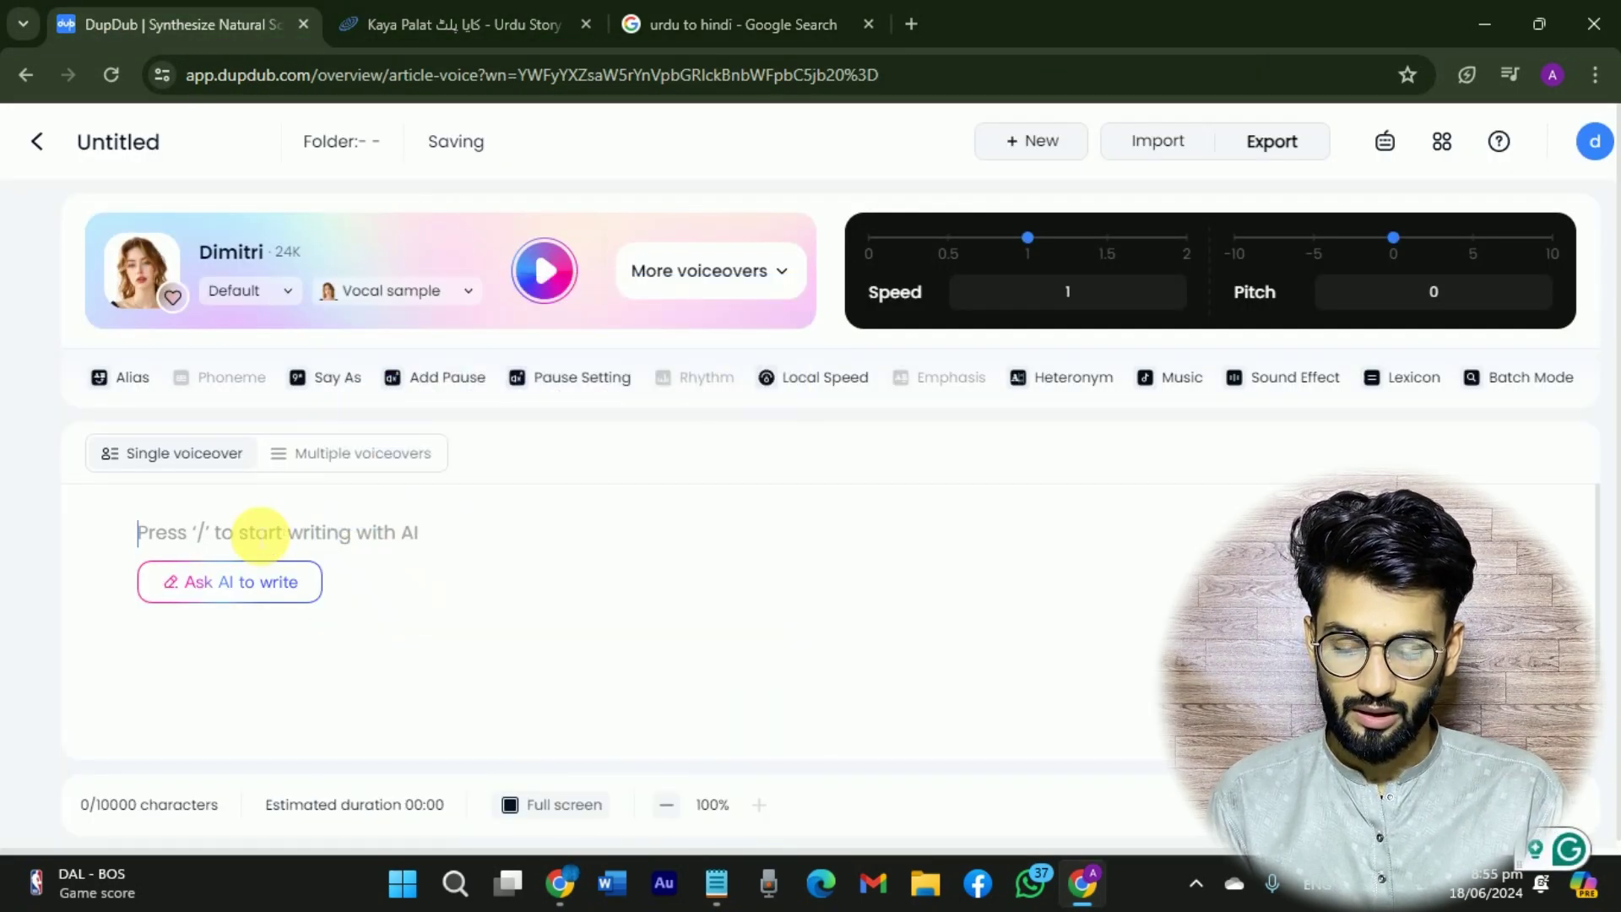
pyautogui.hotkey('ctrl', 'v')
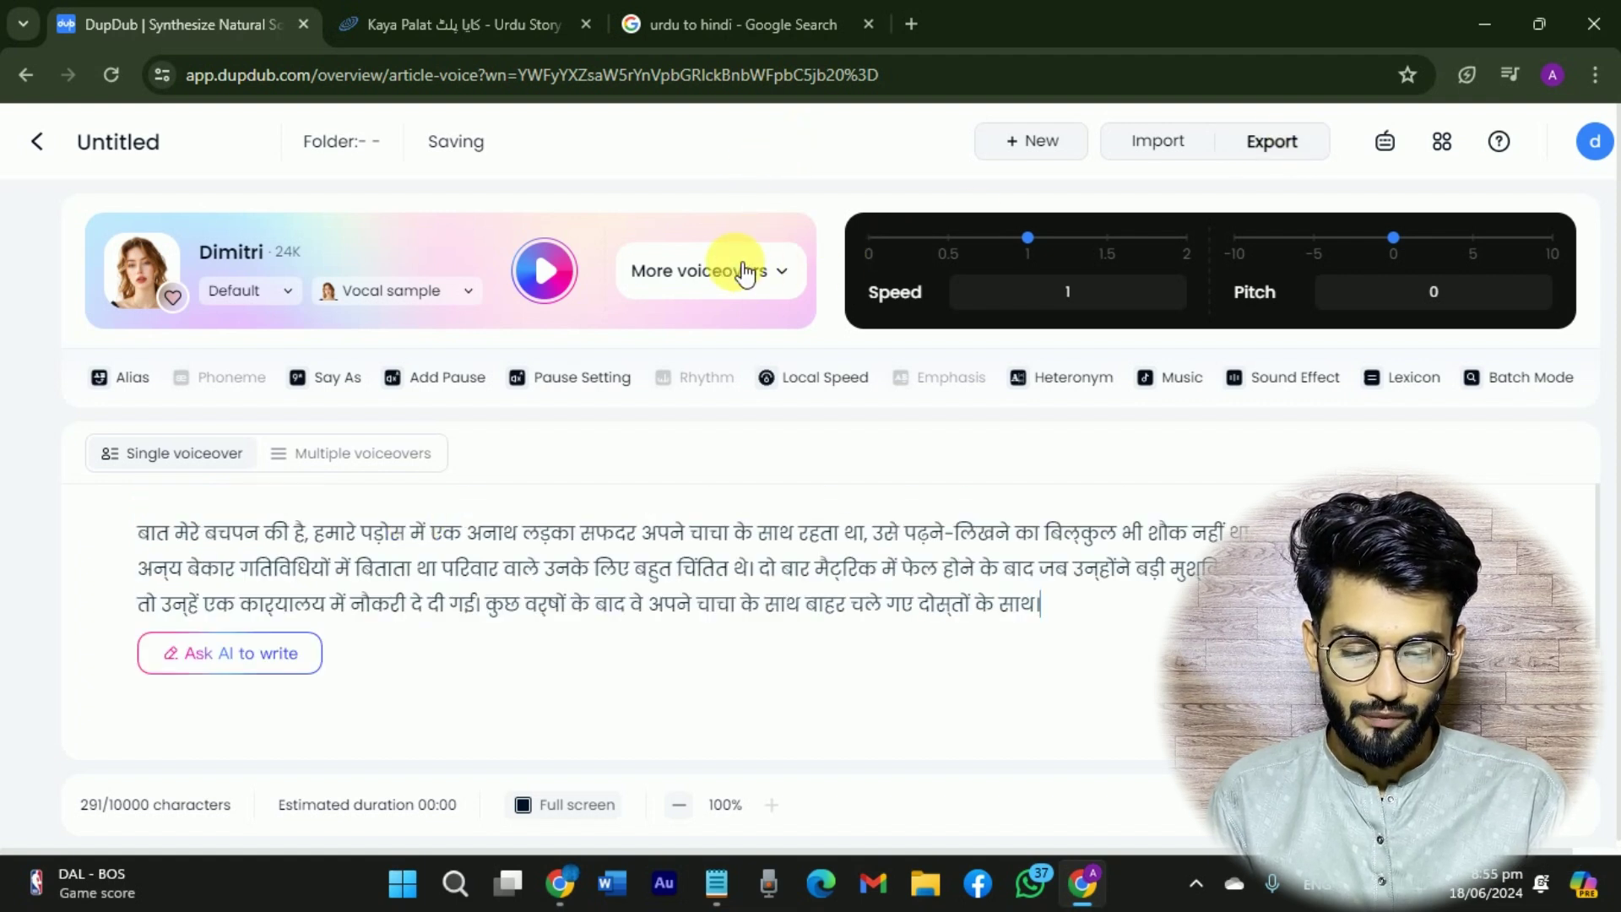
# - Generate the Dimitri voiceover and export it as MP3 audio
pyautogui.click(1289, 149)
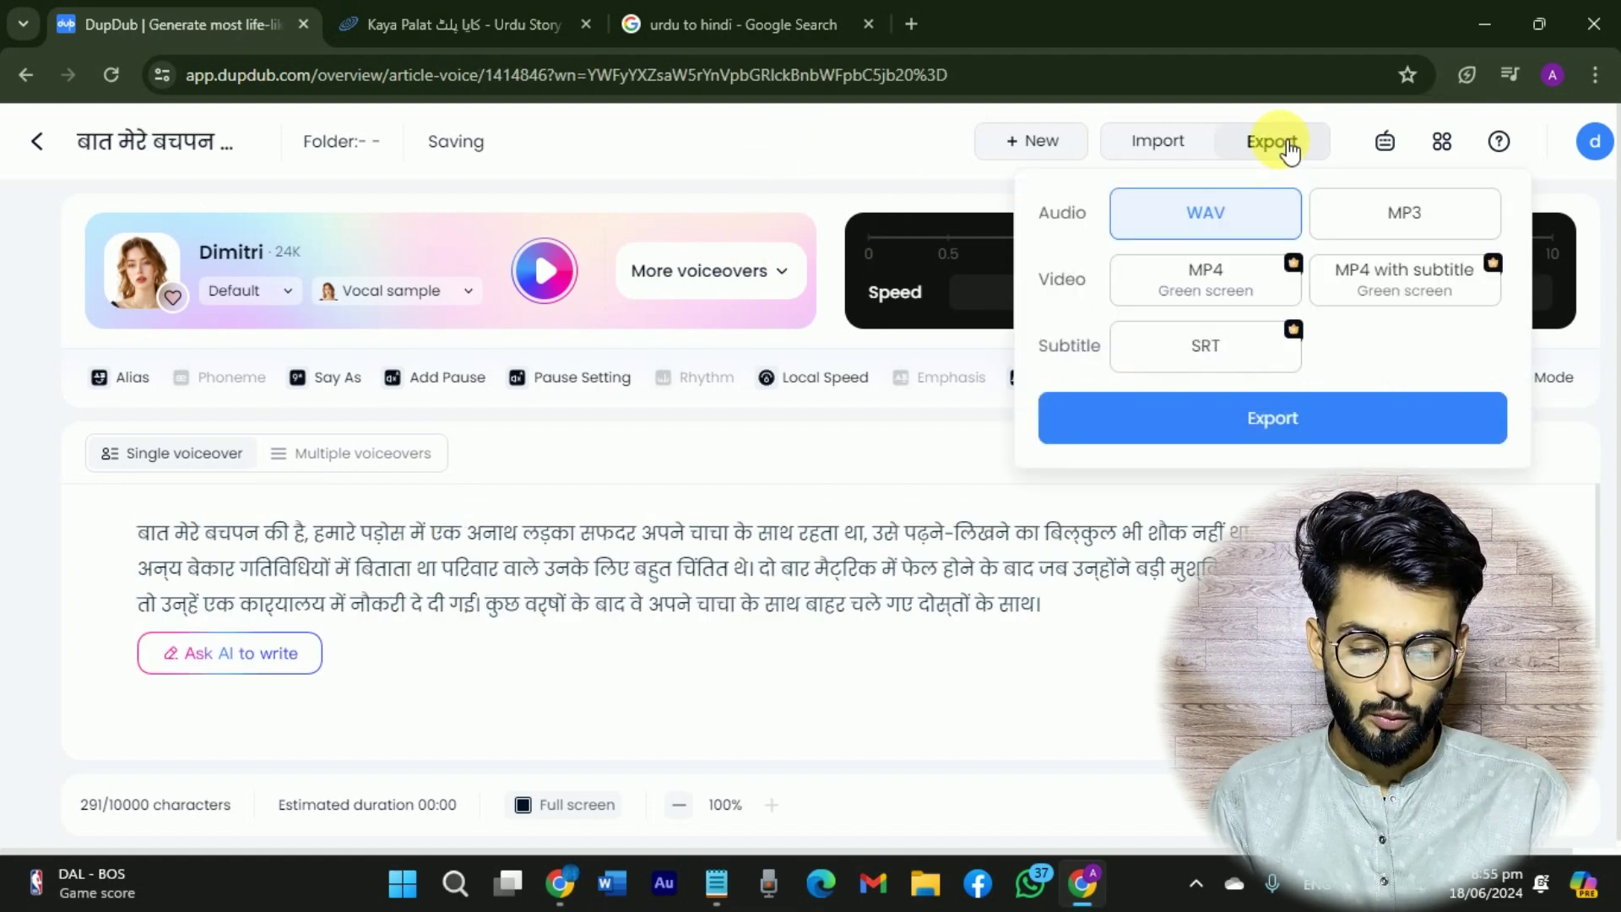
pyautogui.click(1412, 218)
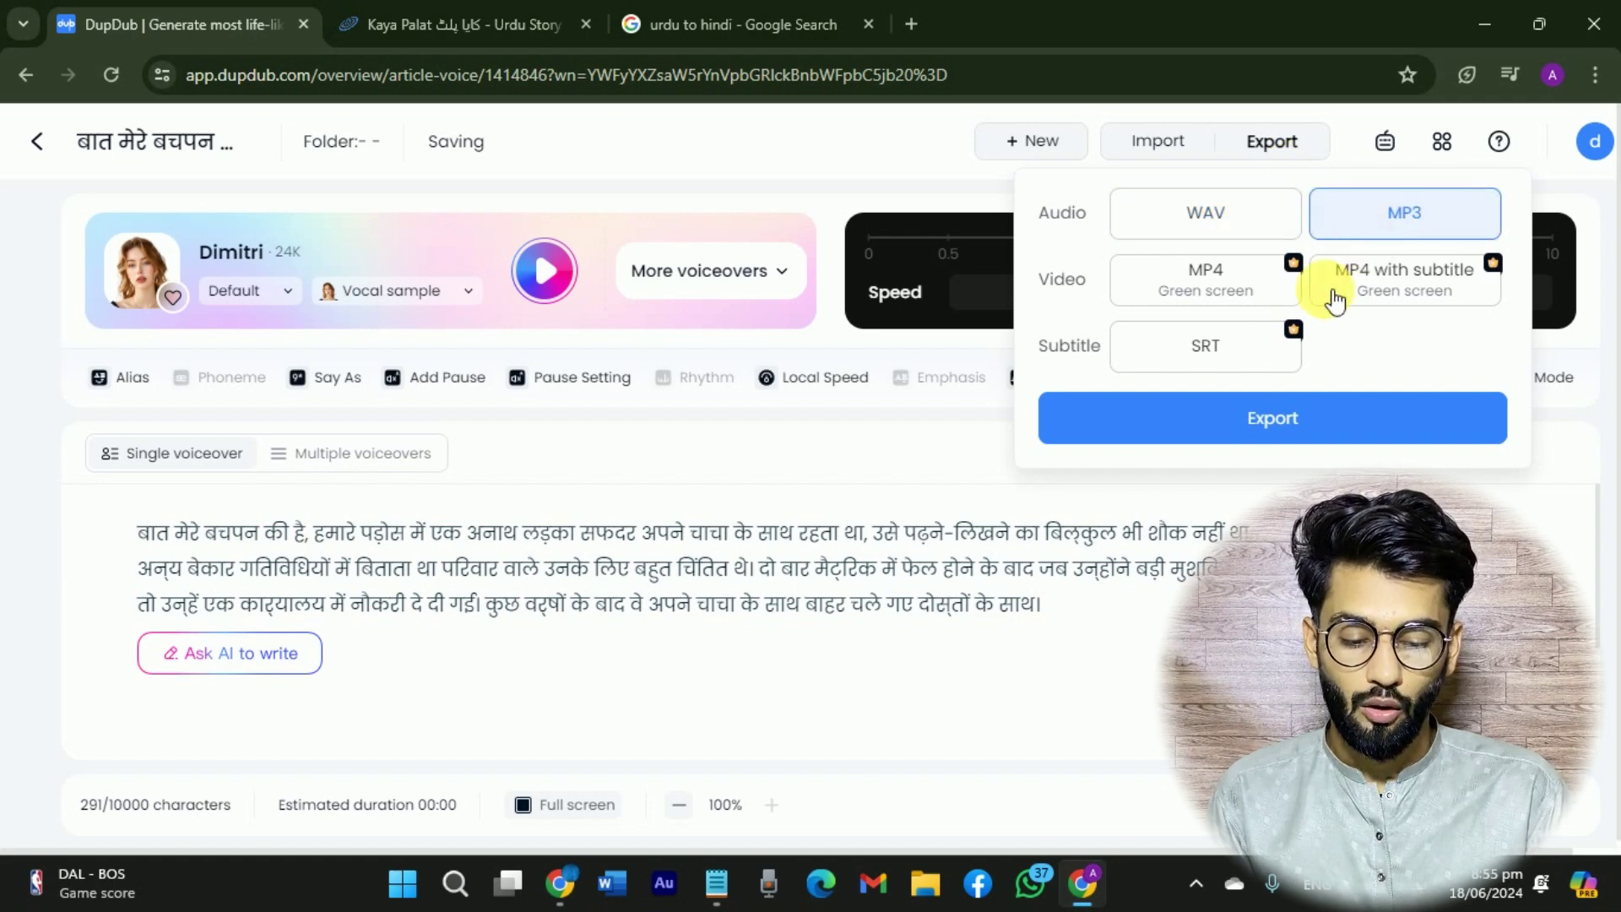
pyautogui.click(1260, 445)
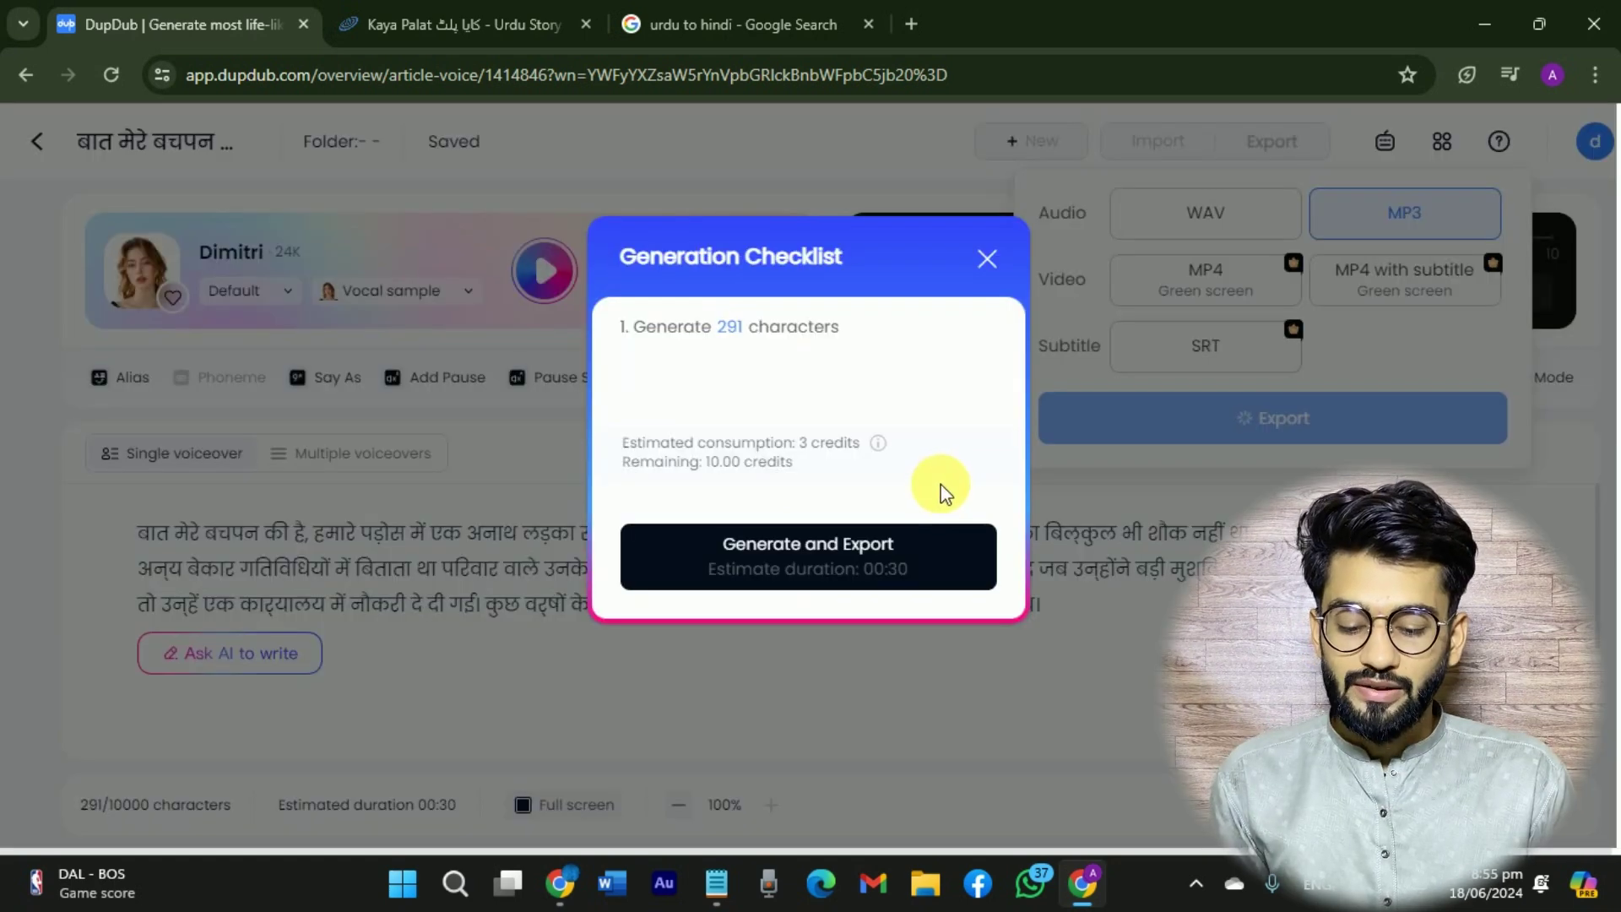
pyautogui.click(884, 576)
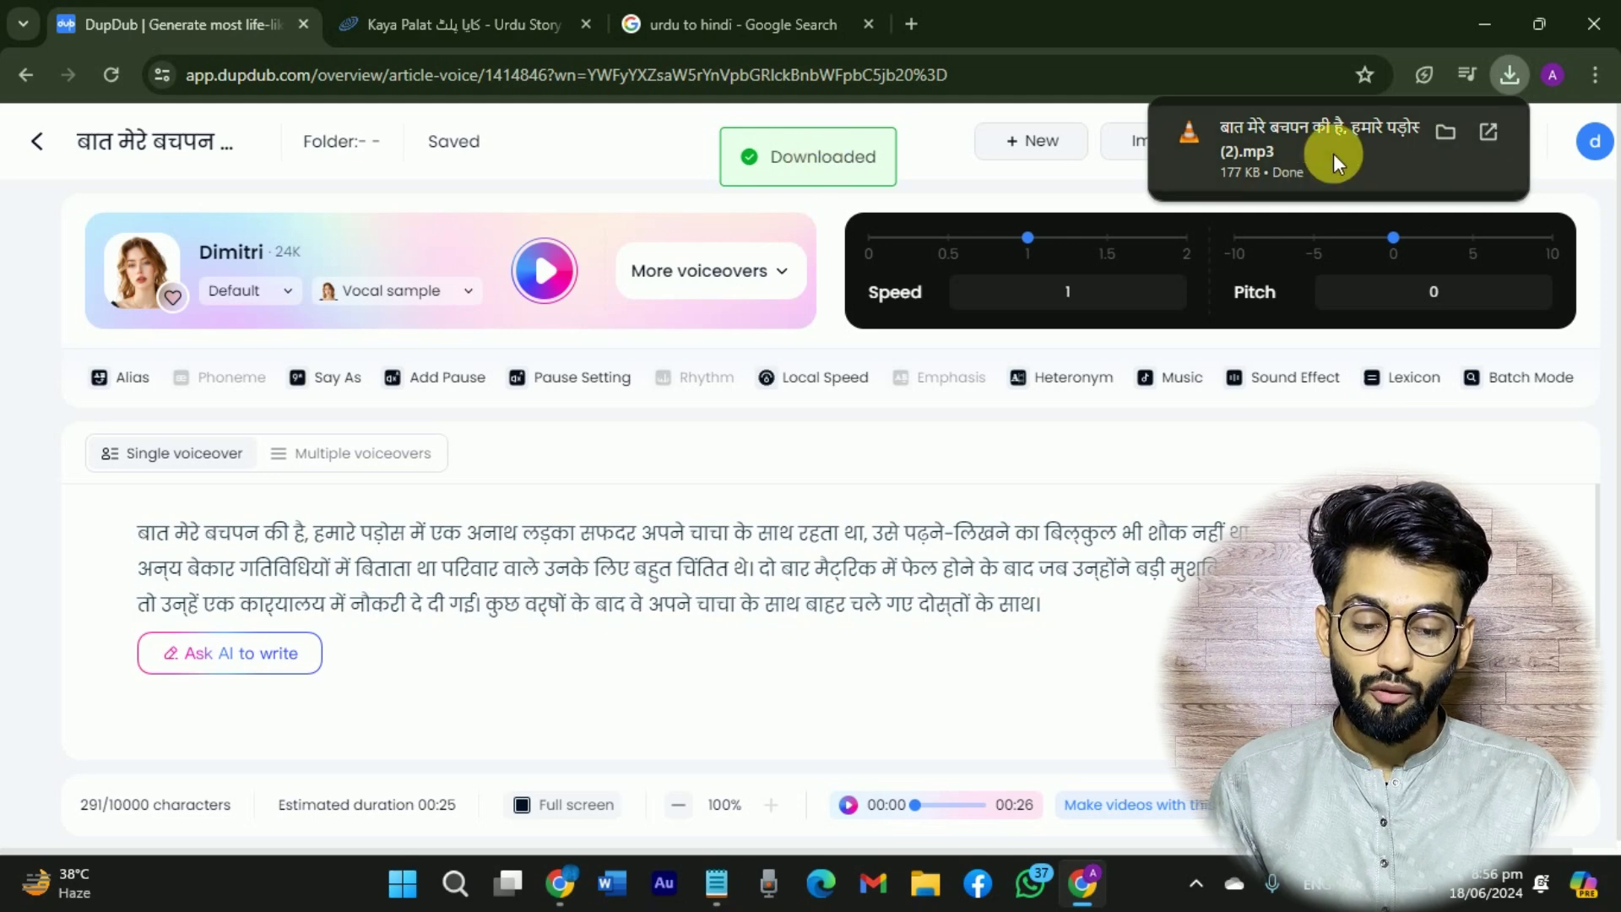
# - Open the Downloads folder, play the exported Dimitri MP3, and close the folder window
pyautogui.click(1446, 136)
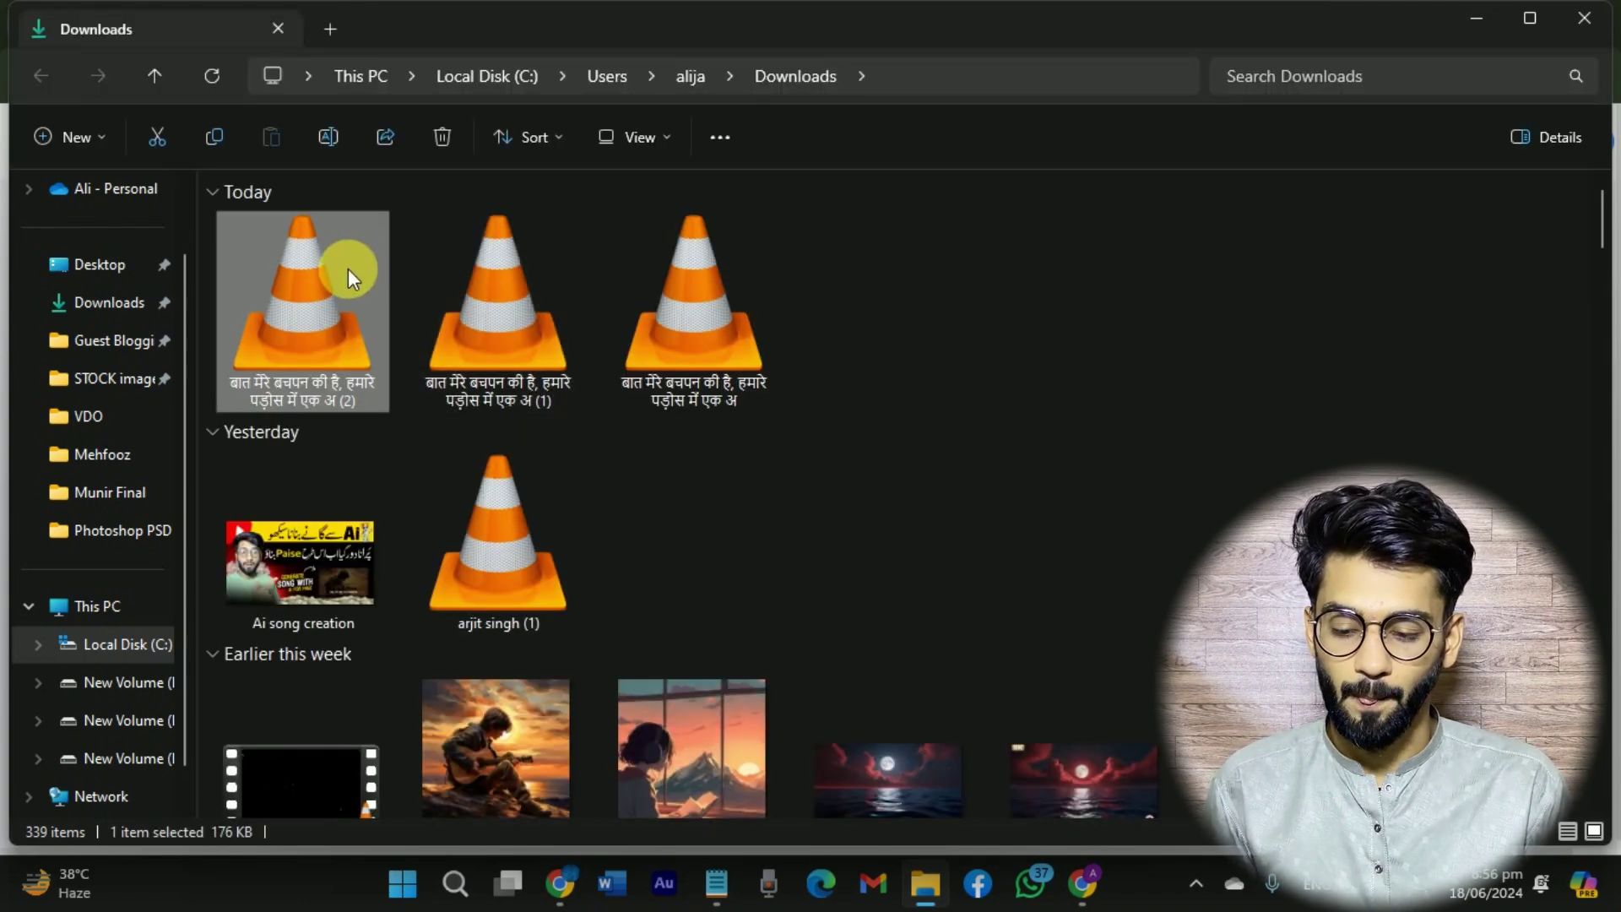
pyautogui.doubleClick(348, 268)
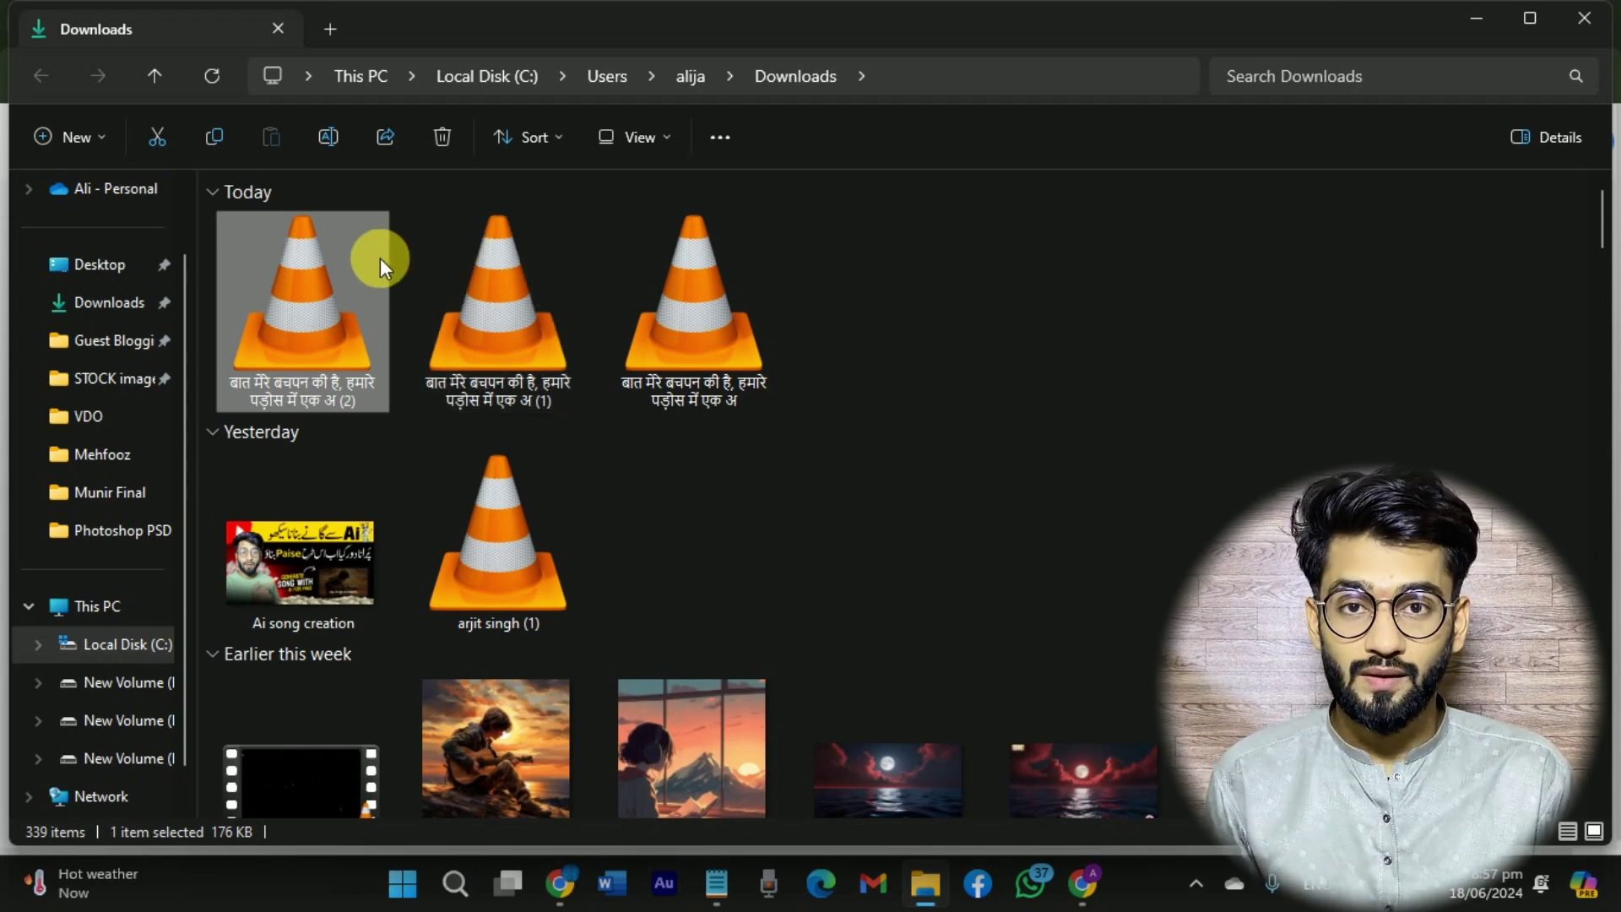
pyautogui.click(1584, 18)
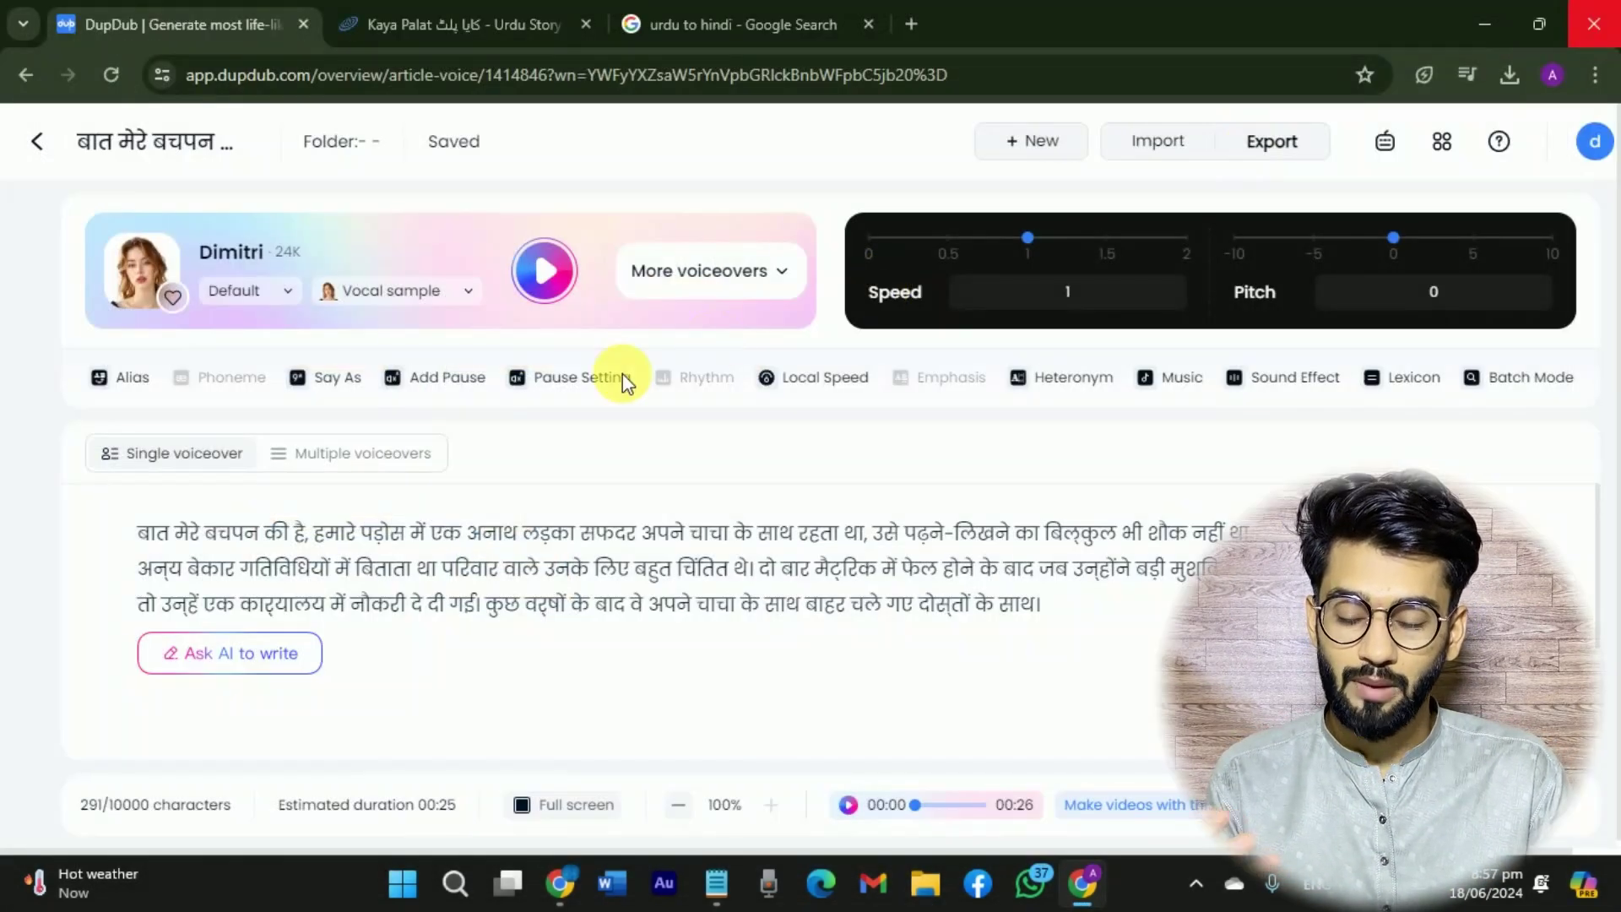
# - Filter the Hindi voices to Male, apply the Adam voice to the script, and check its style options
pyautogui.click(794, 272)
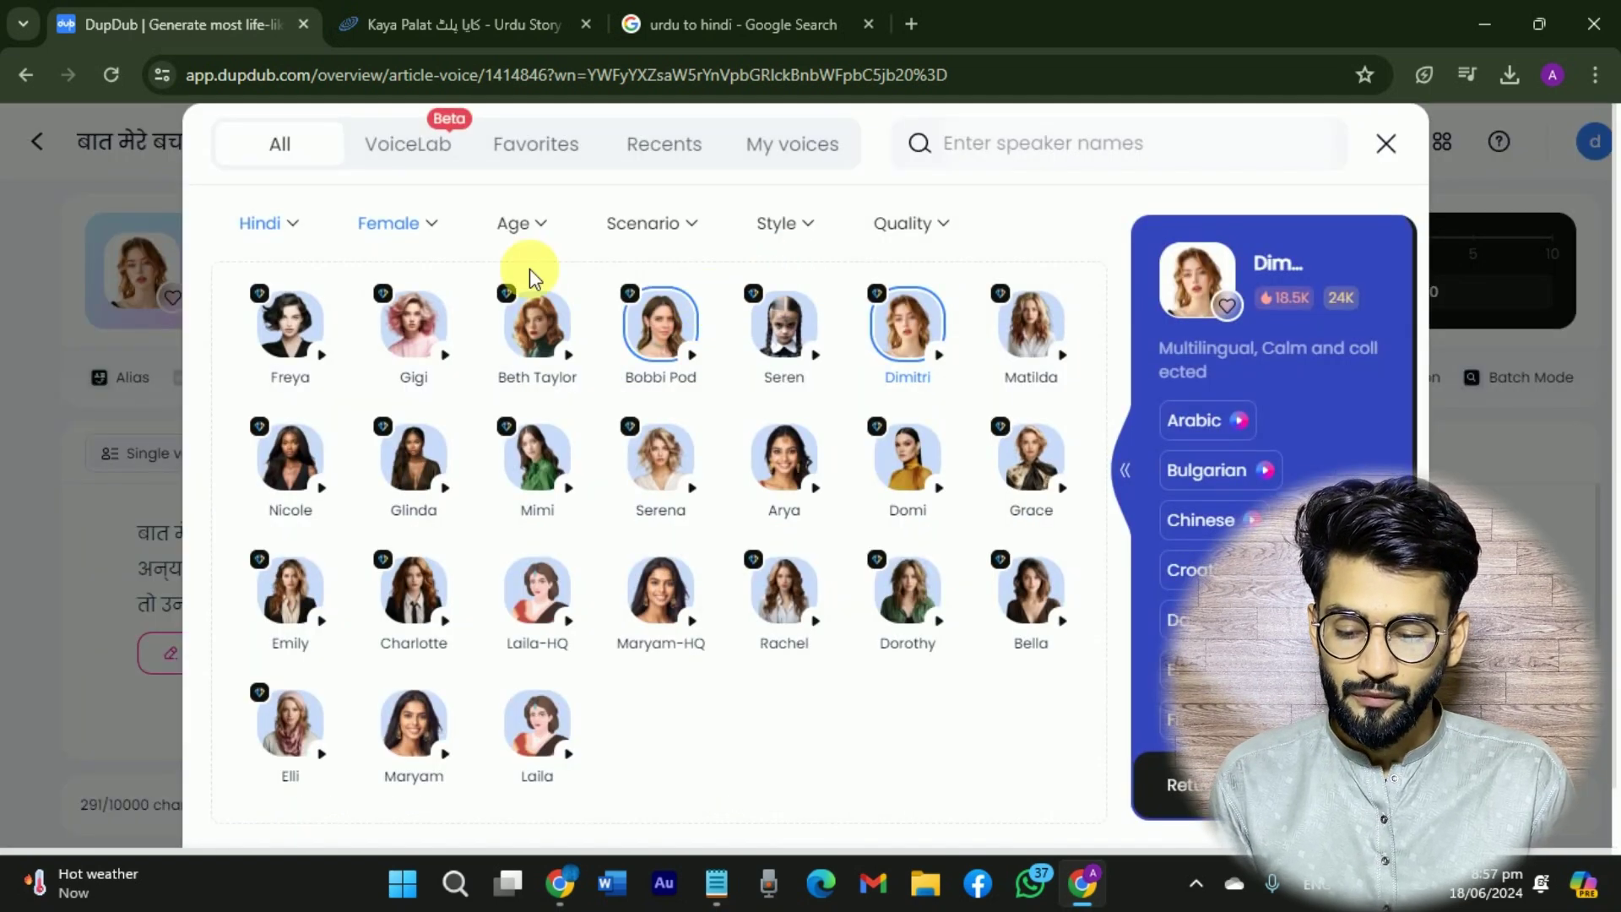
pyautogui.click(414, 222)
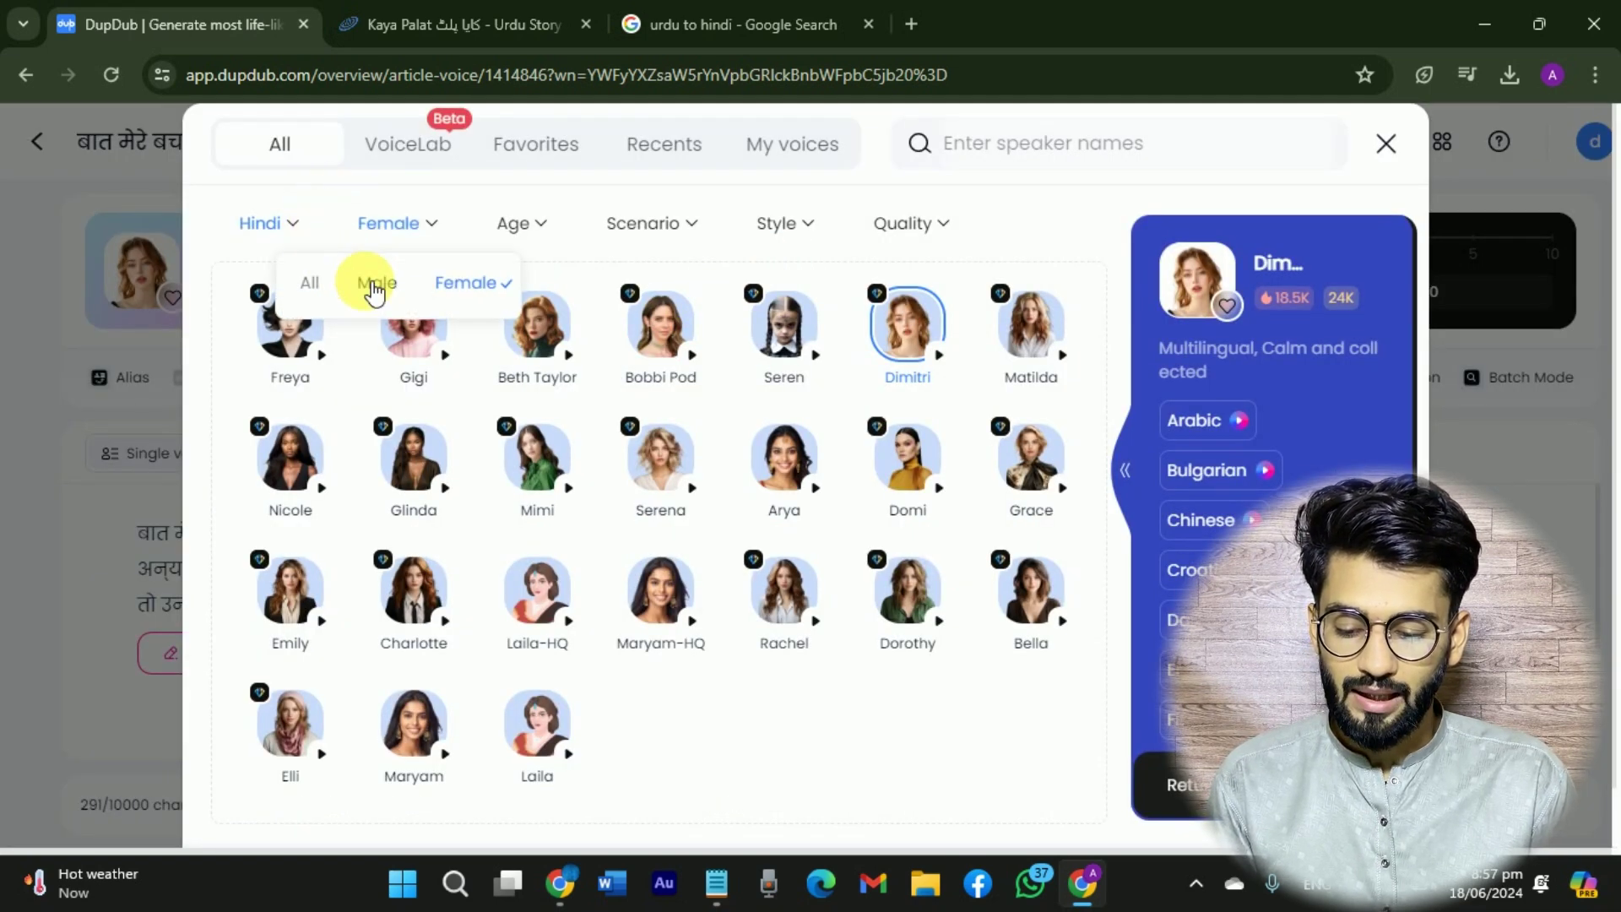
pyautogui.click(376, 287)
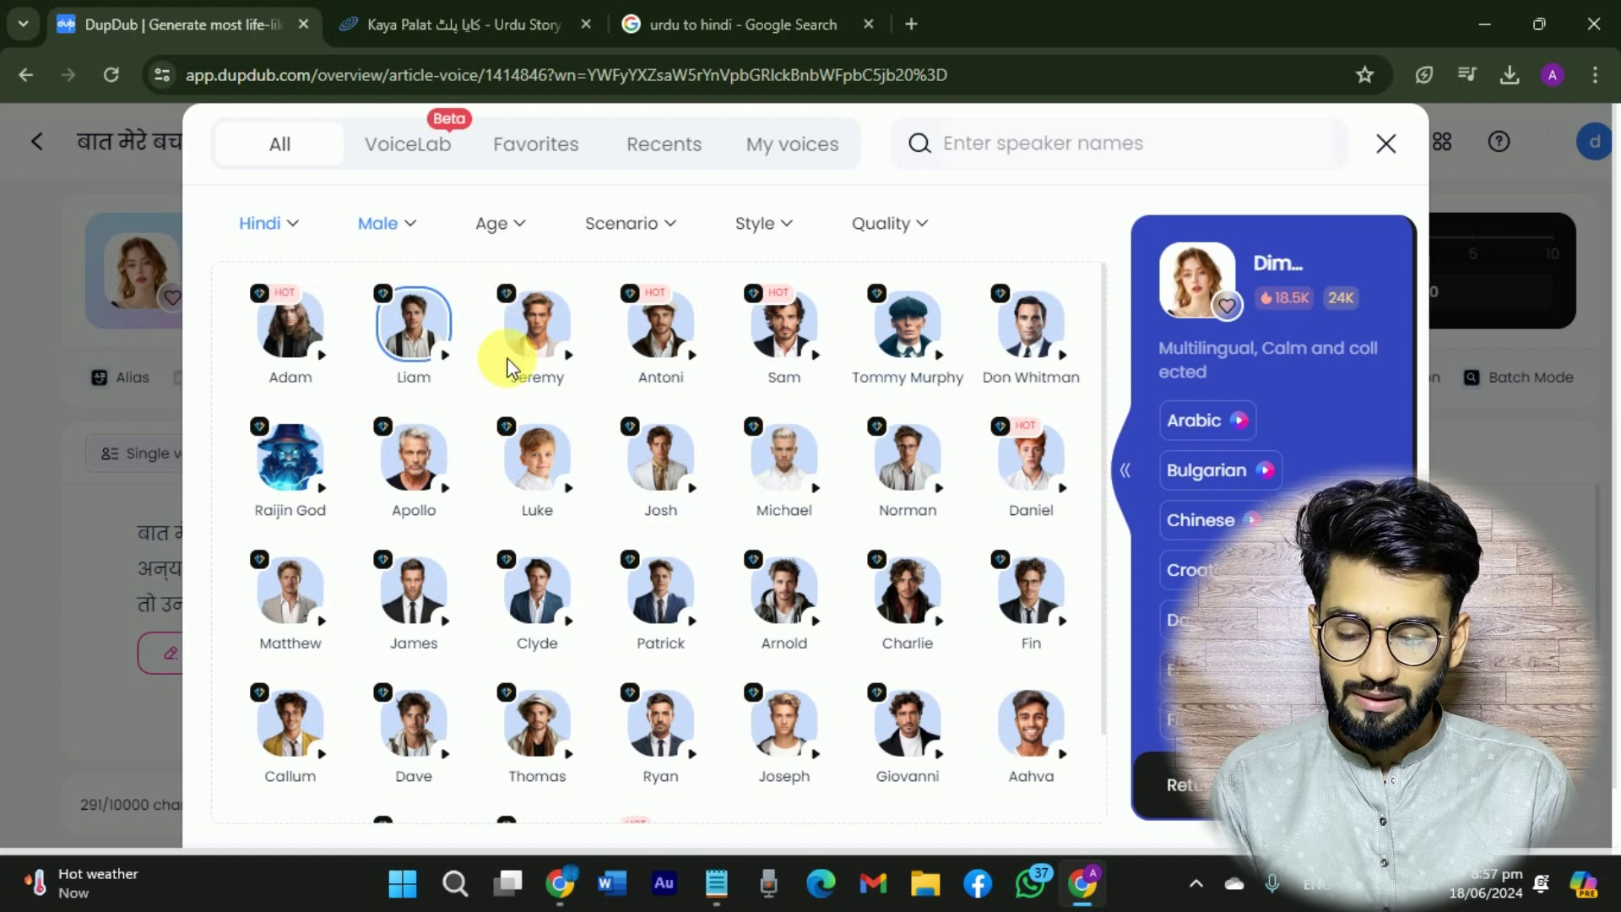
pyautogui.click(322, 365)
pyautogui.scroll(-1, 321, 365)
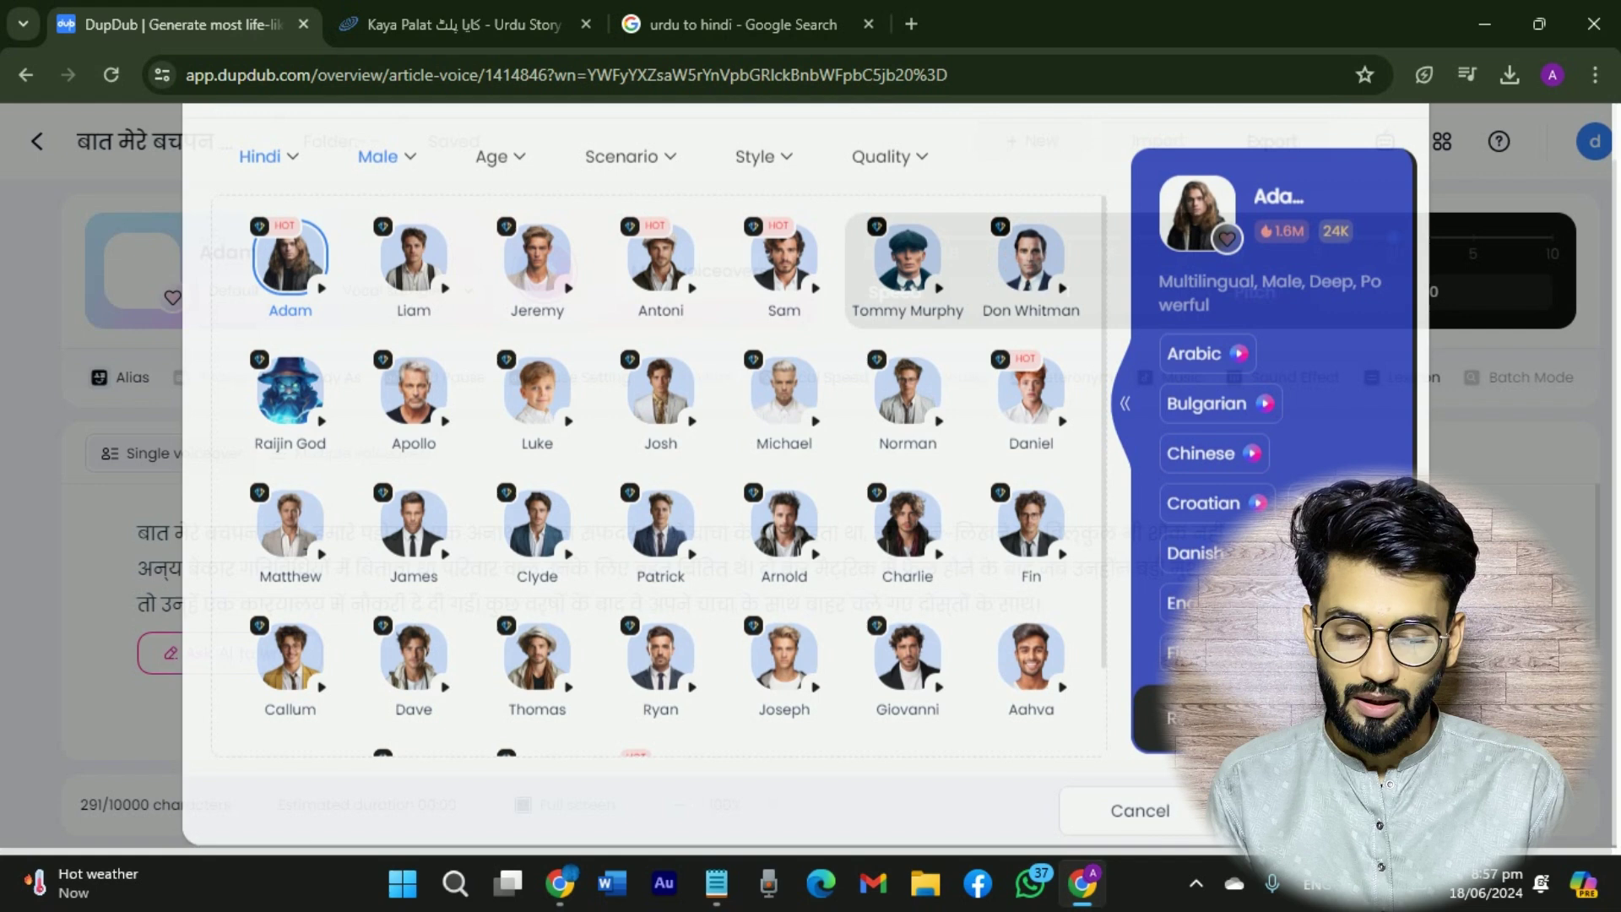
pyautogui.click(1262, 813)
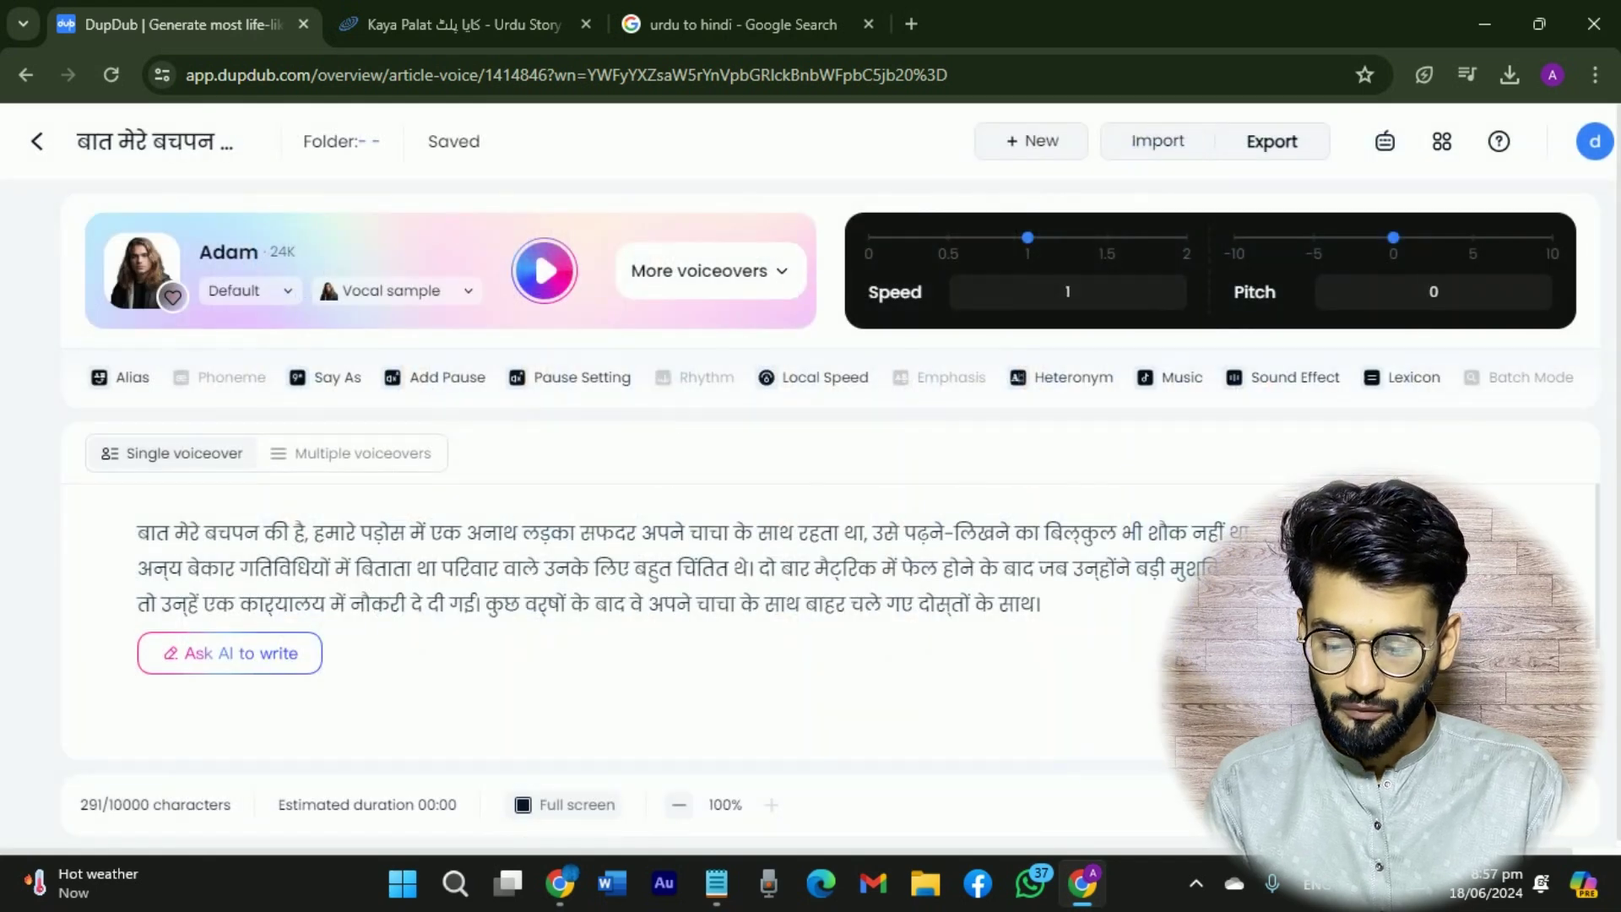
pyautogui.click(278, 292)
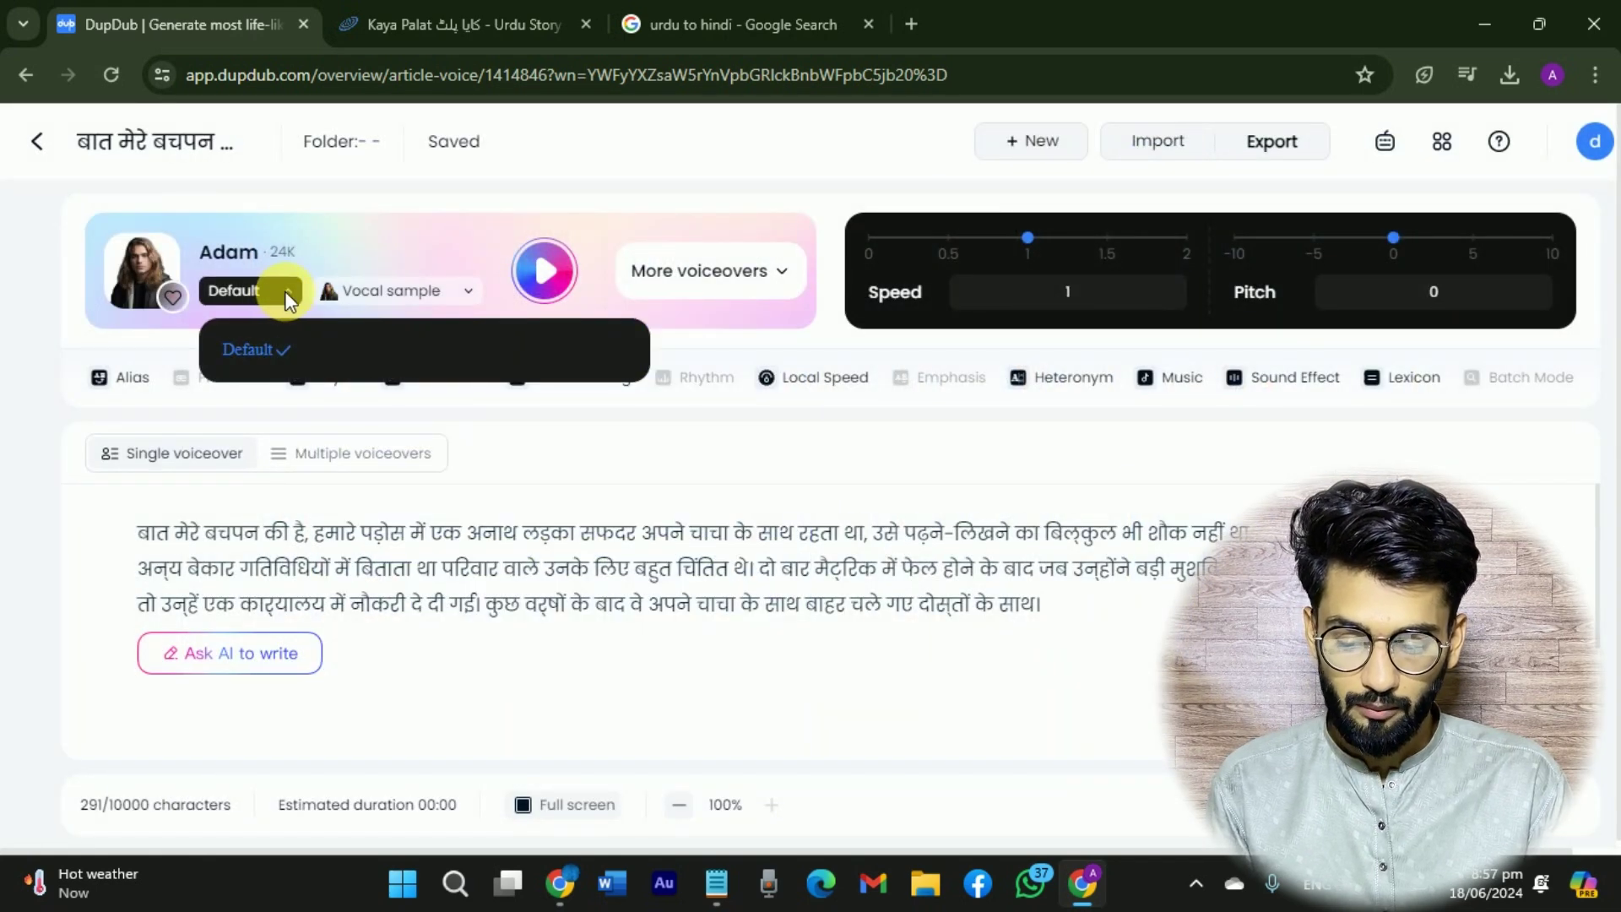
pyautogui.click(286, 291)
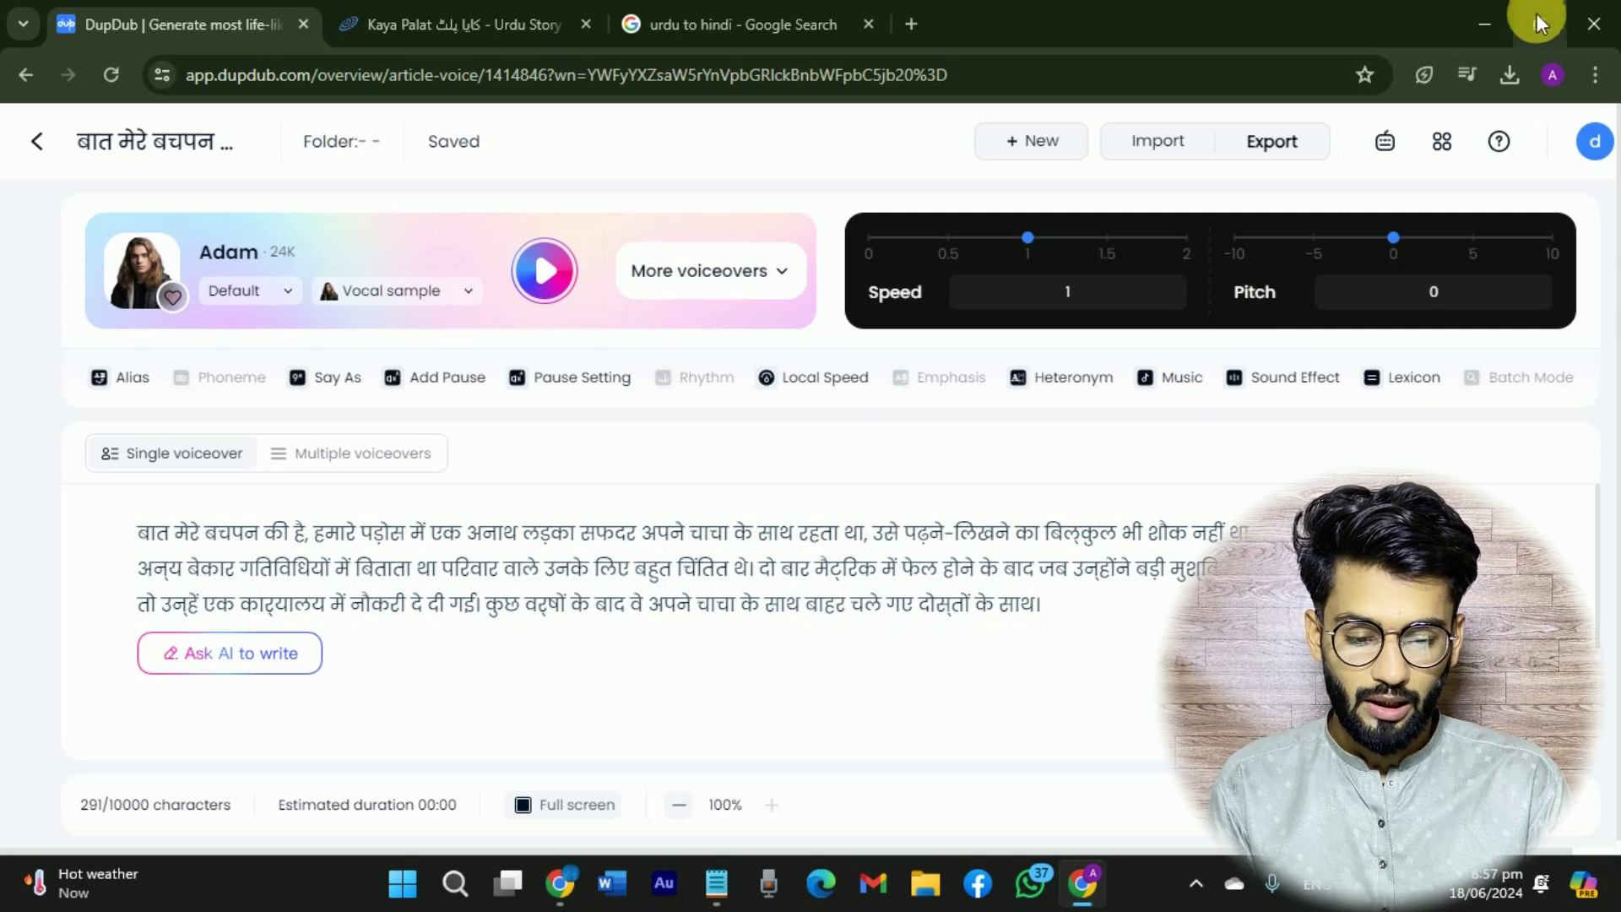
# - Export the voiceover with the Adam voice as MP3 audio
pyautogui.click(1301, 141)
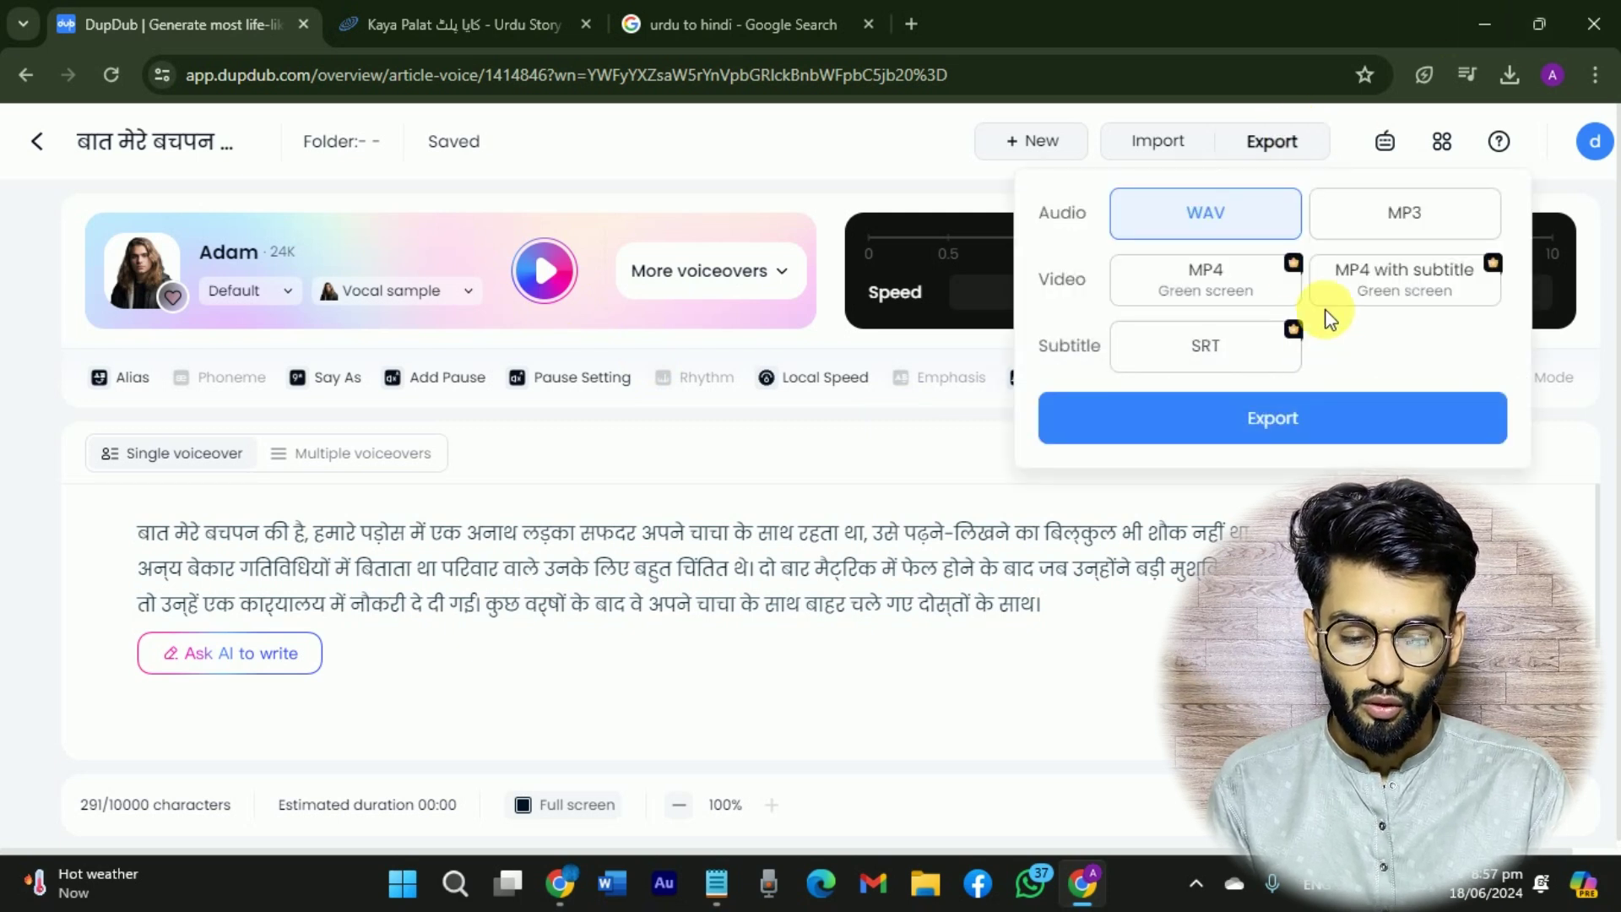
pyautogui.click(1451, 215)
pyautogui.click(1282, 414)
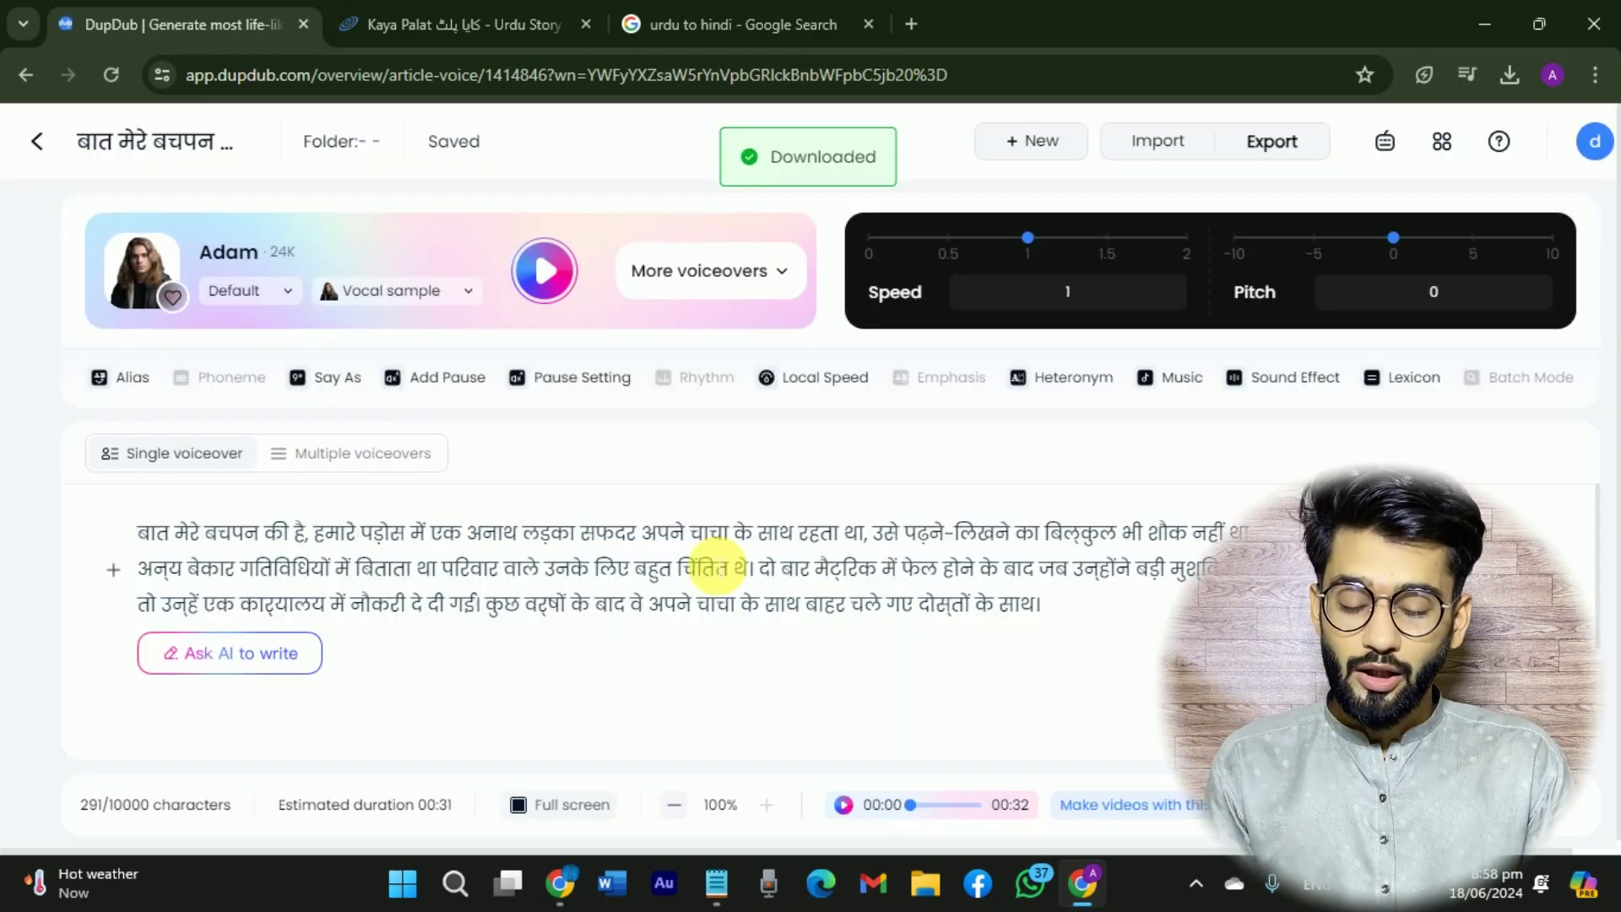
# - Locate the newest MP3 from the recent download history in the Downloads folder and play it
pyautogui.click(1511, 76)
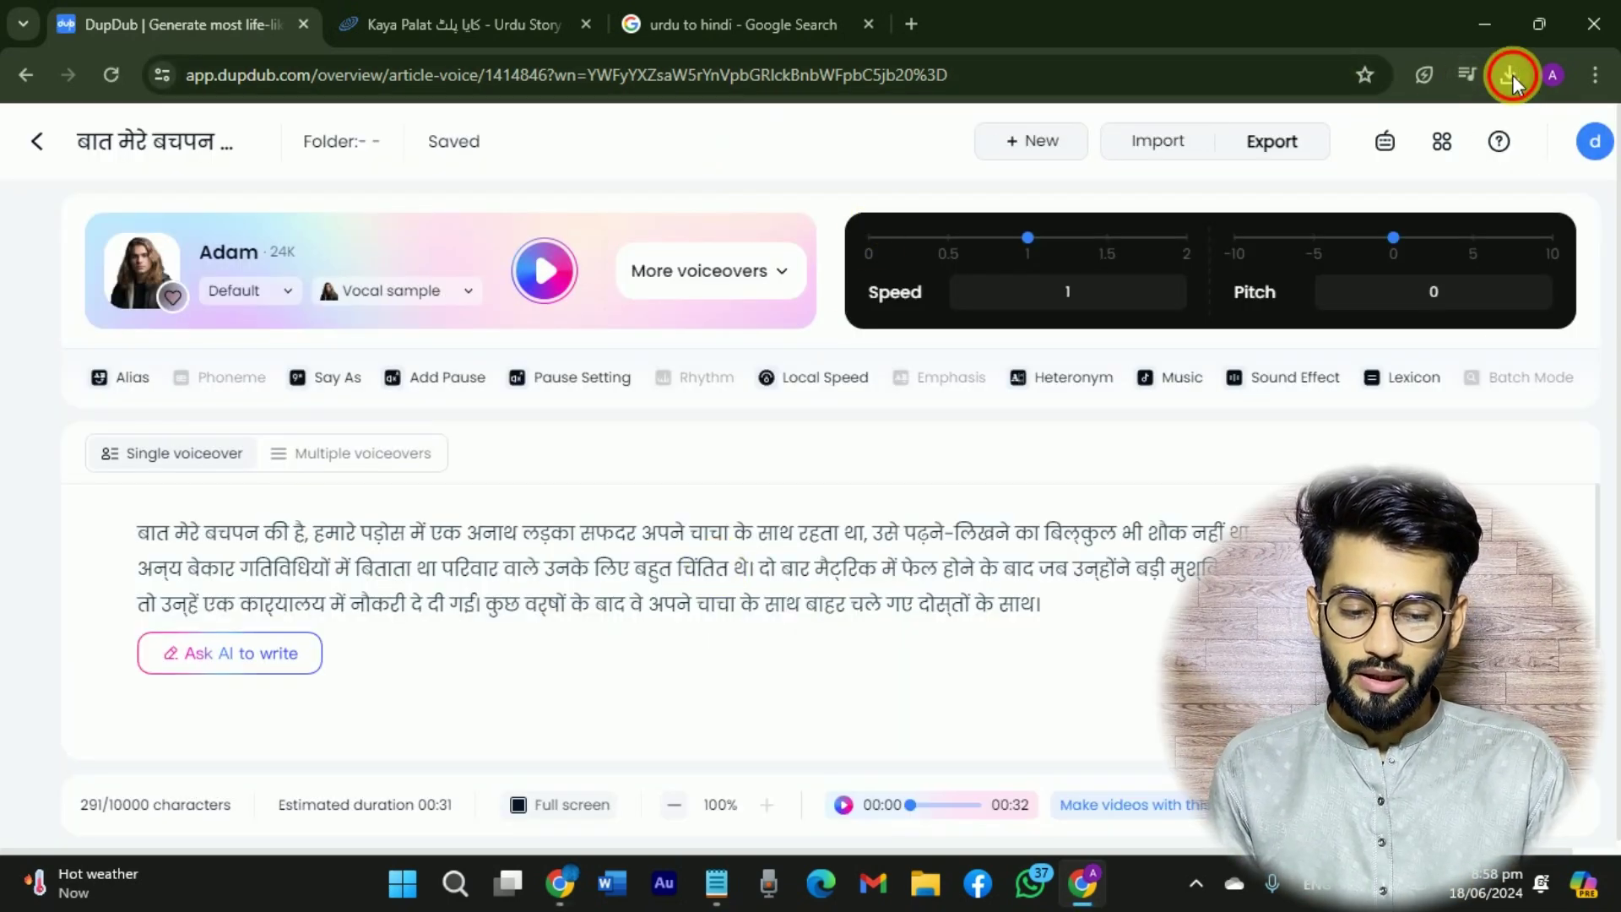
pyautogui.click(1501, 73)
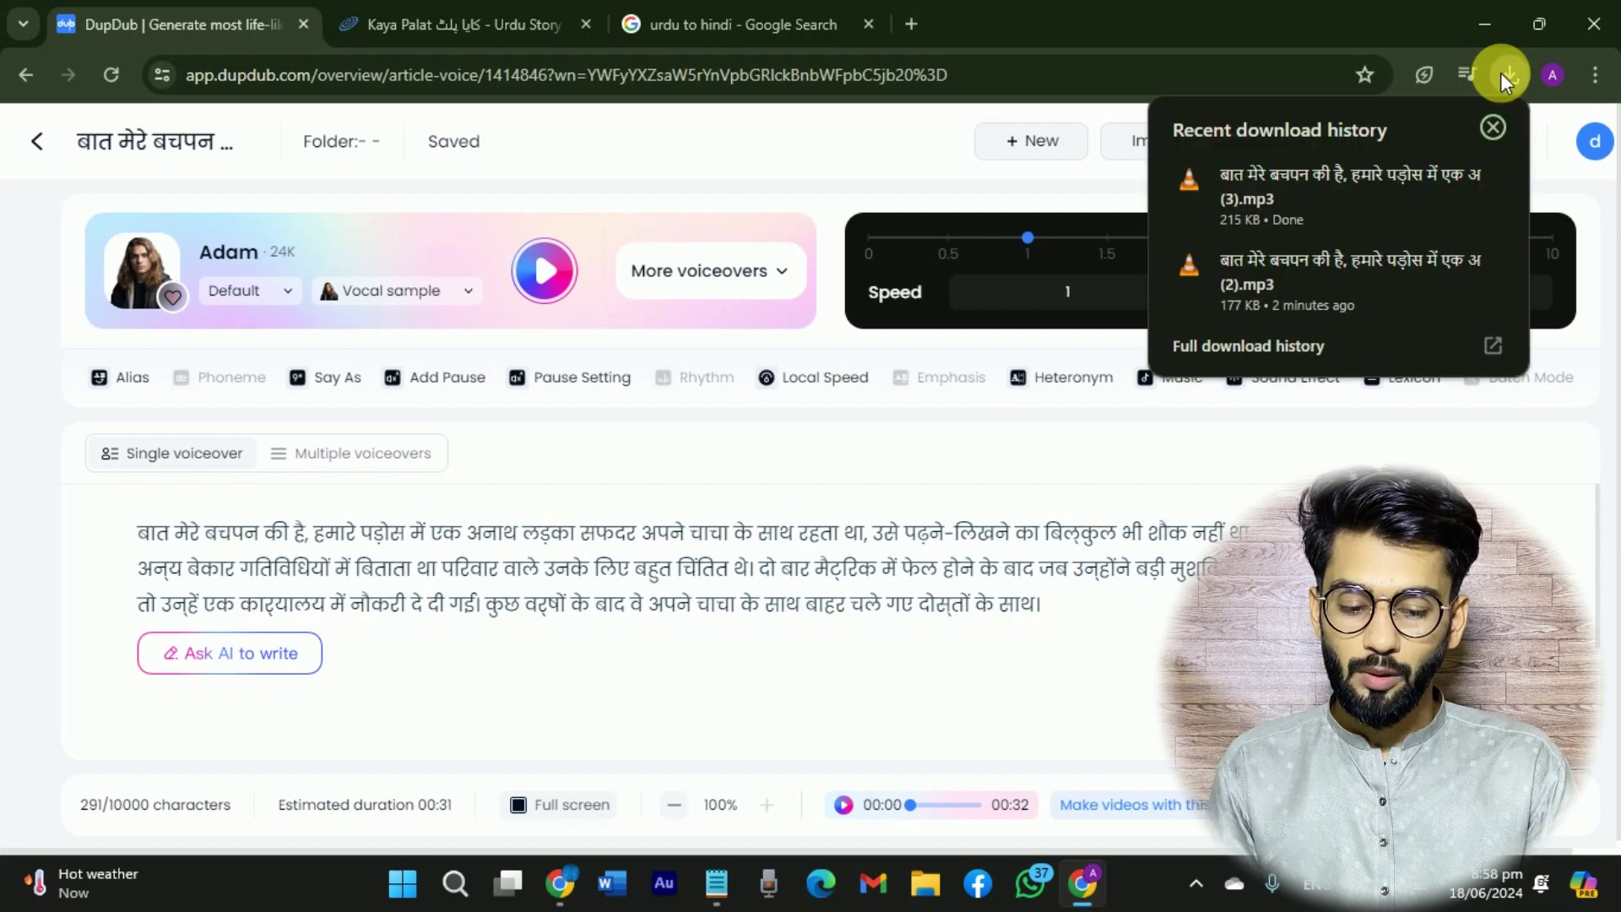
pyautogui.click(1444, 173)
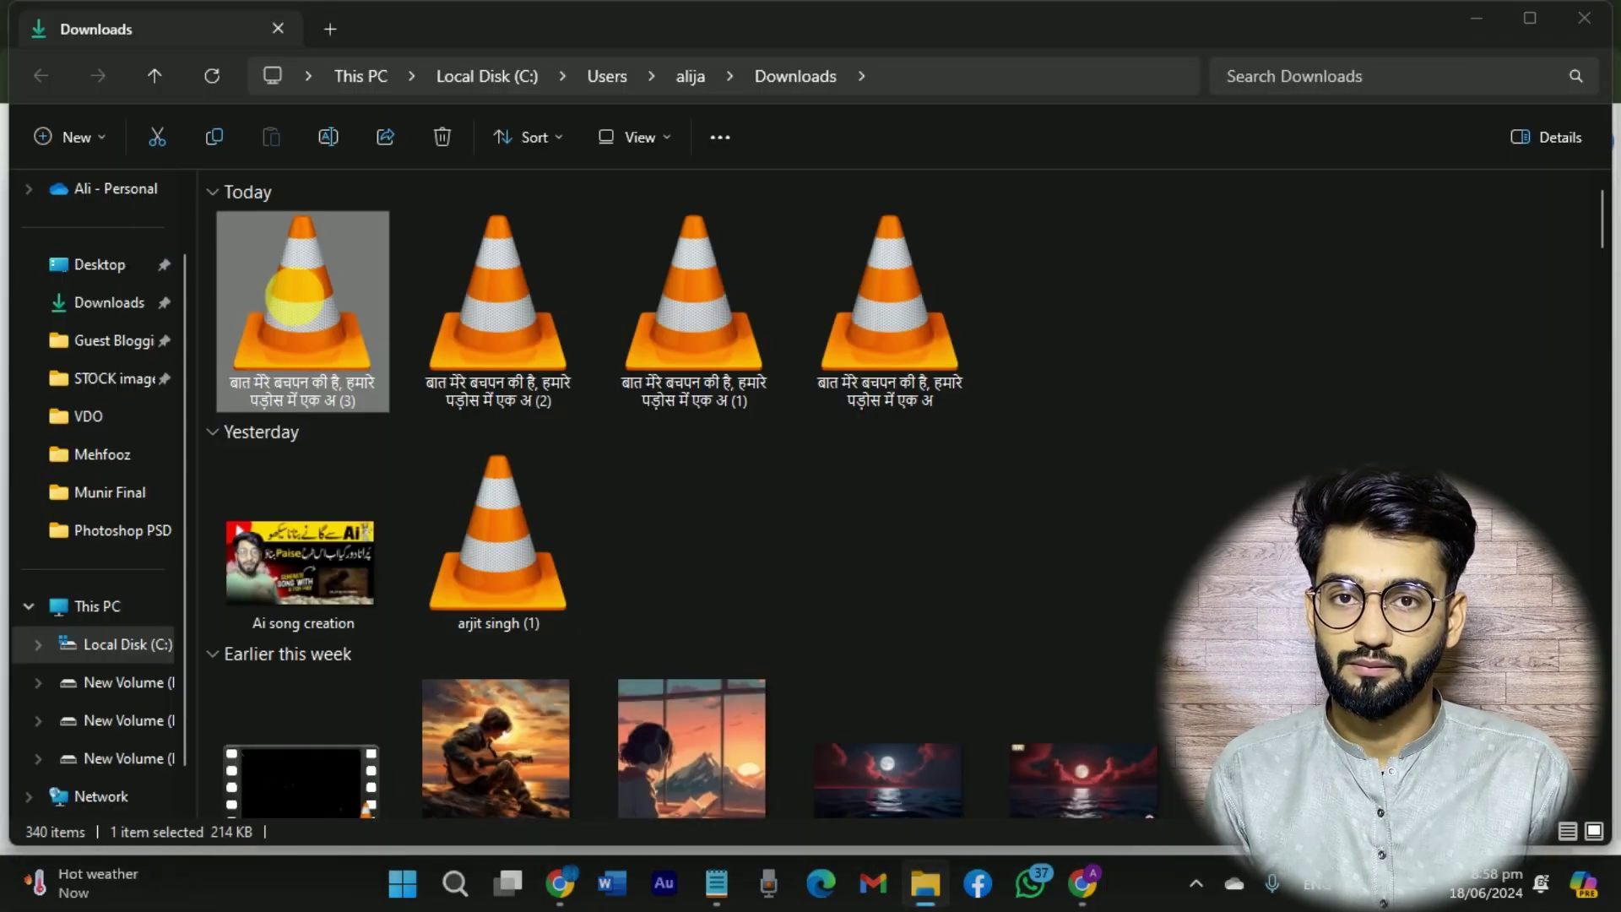
pyautogui.doubleClick(299, 312)
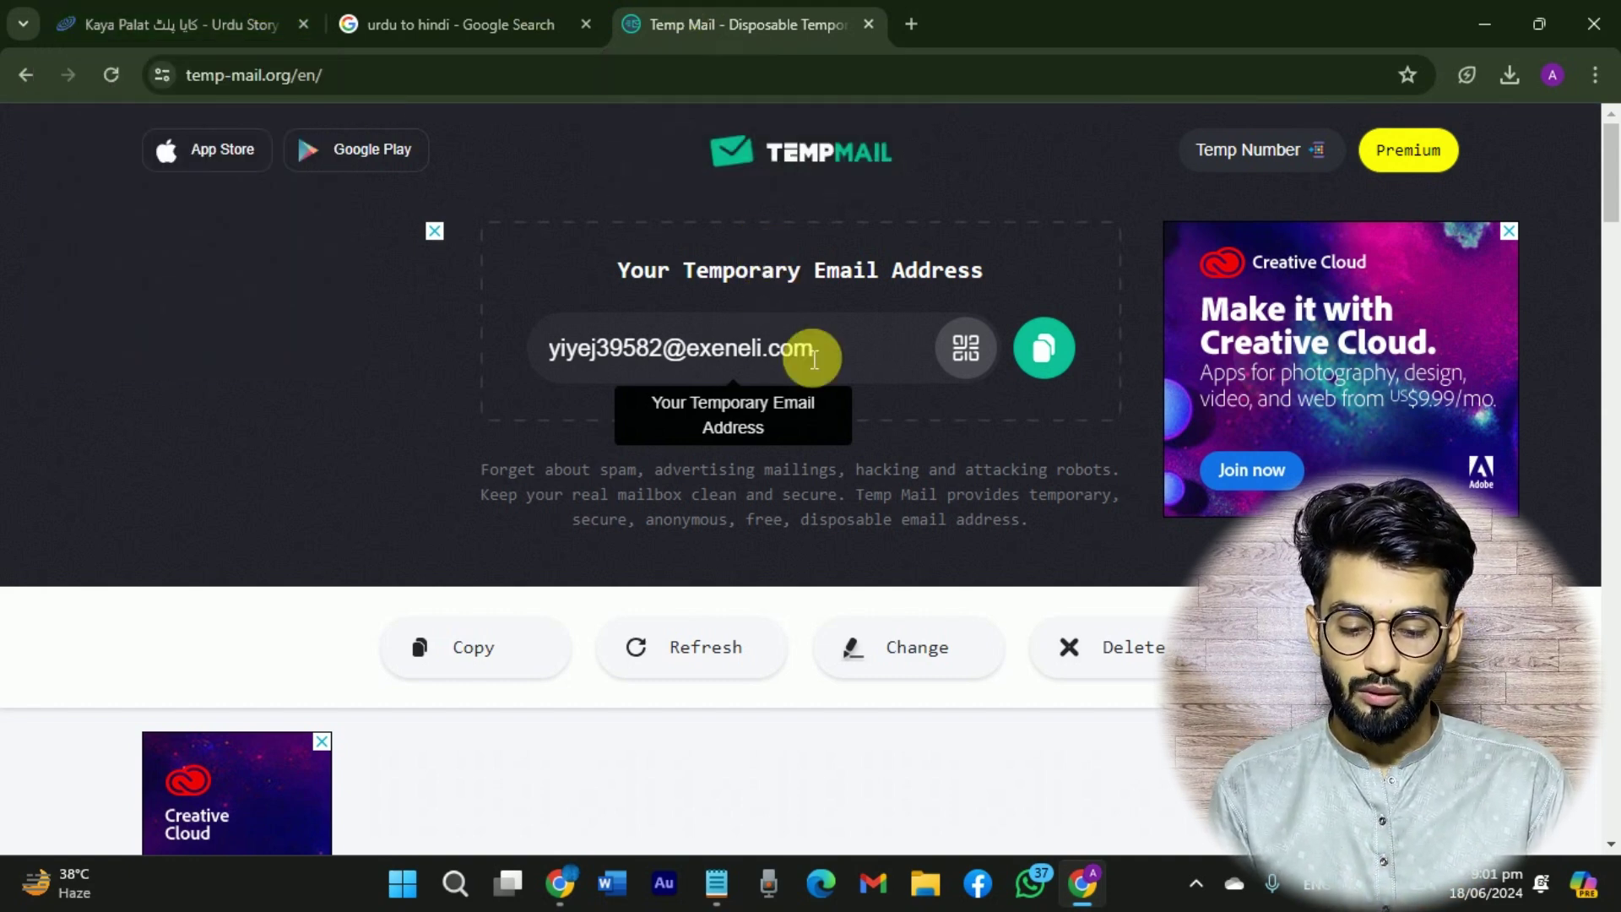
# - Refresh the message list of the temporary mailbox on Temp Mail
pyautogui.click(677, 676)
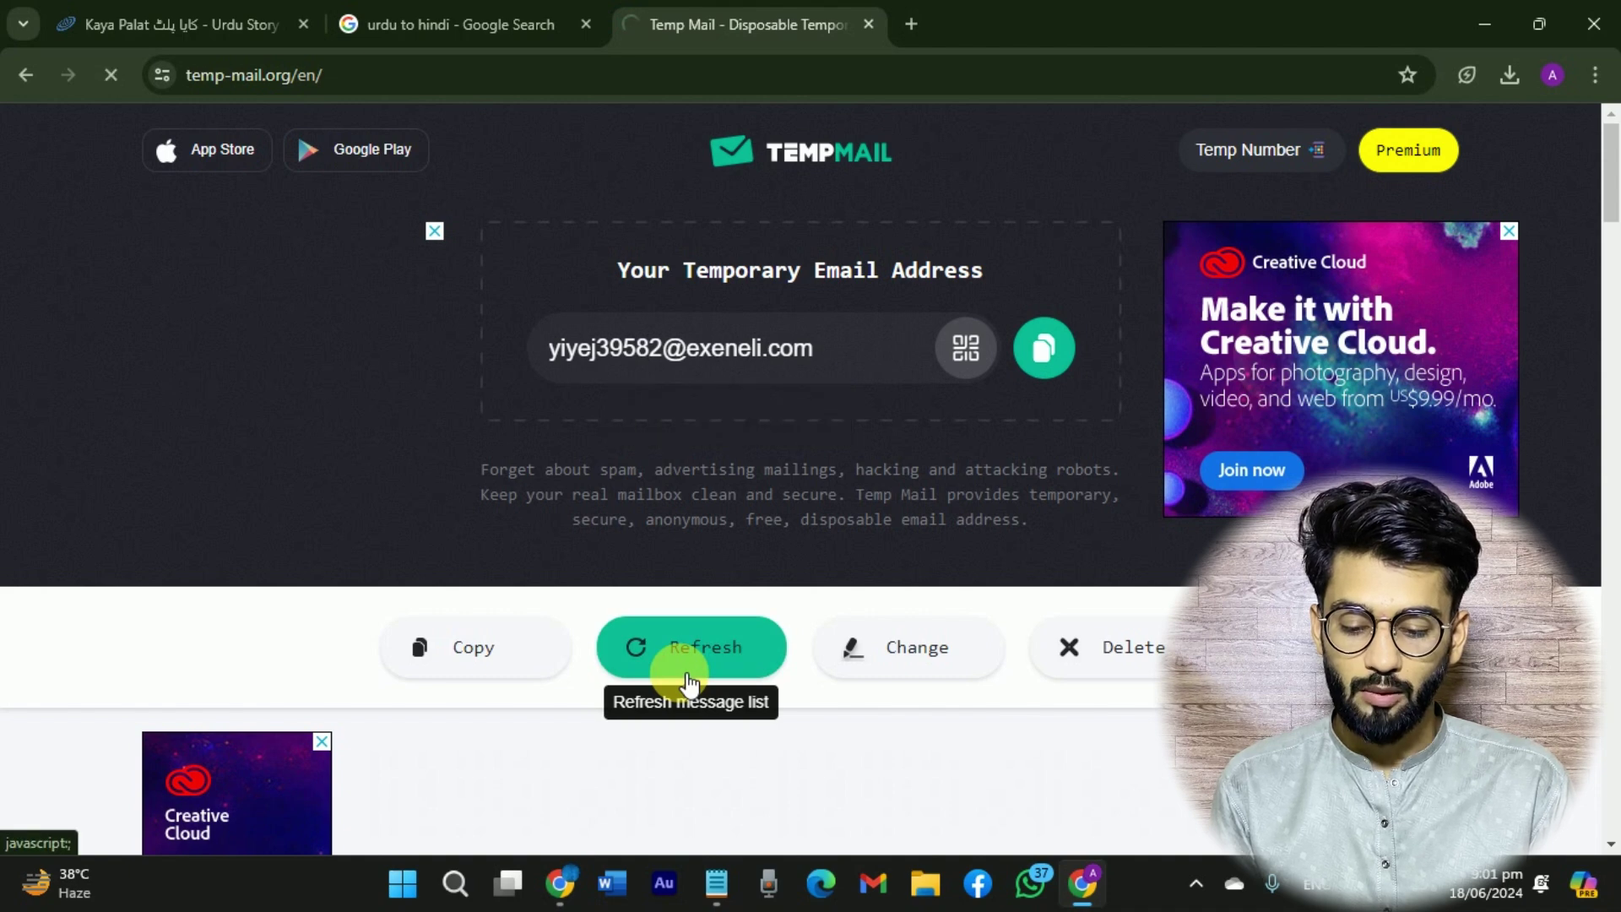